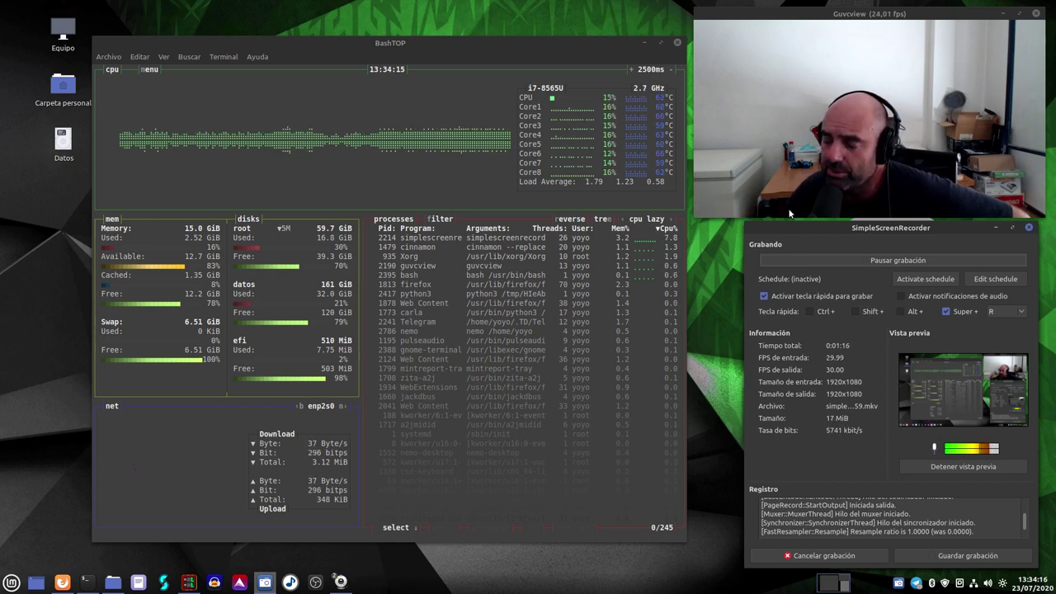
Step: Minimize the BashTOP system monitor window to clear the desktop
left_click(646, 44)
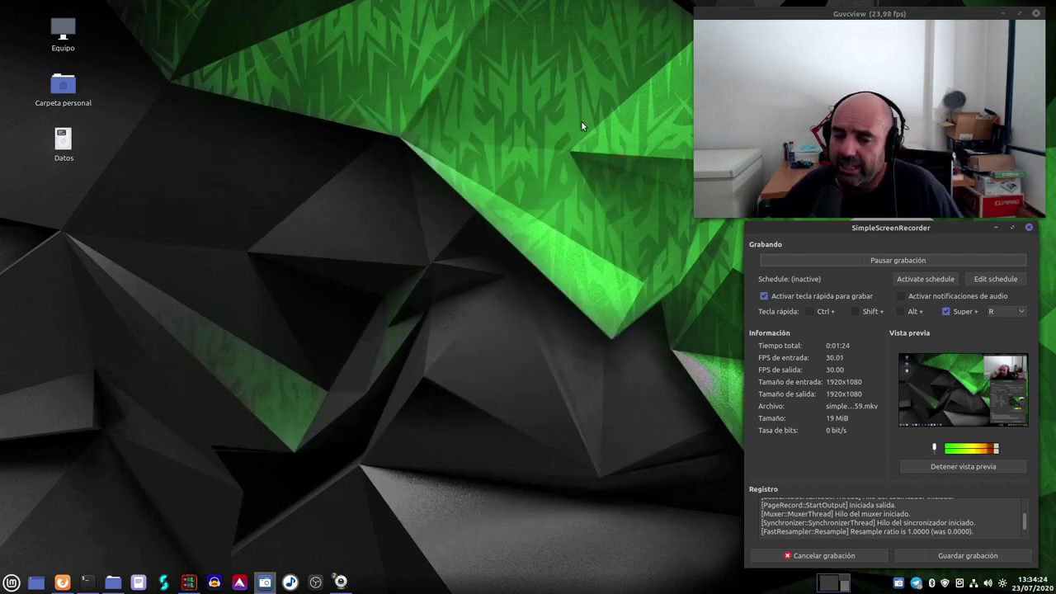
left_click(265, 583)
left_click(264, 583)
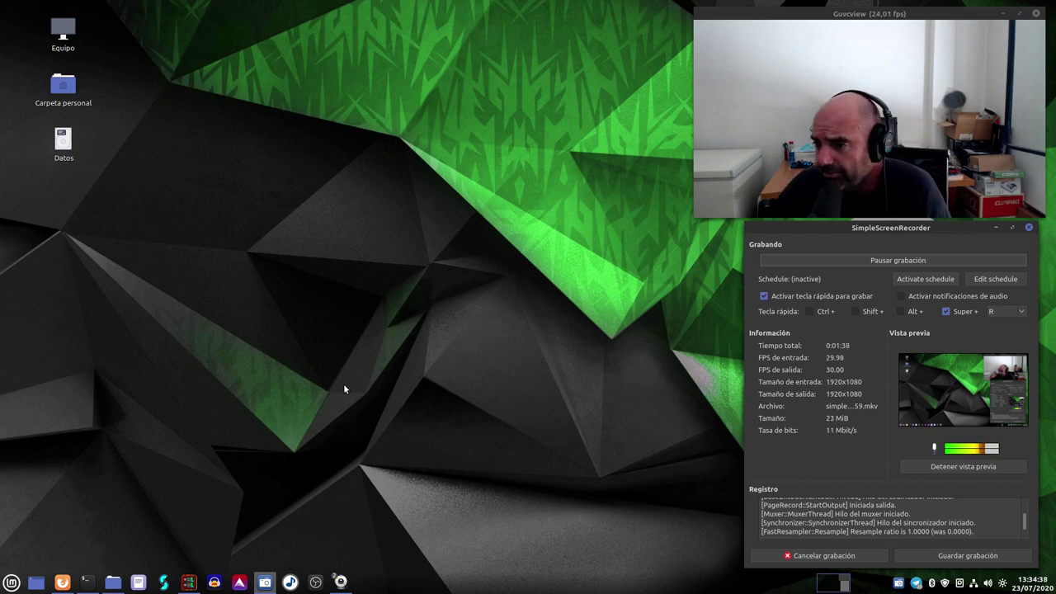
Step: Bring up the Firefox window and narrow it so it leaves the webcam and recorder windows uncovered
left_click(62, 586)
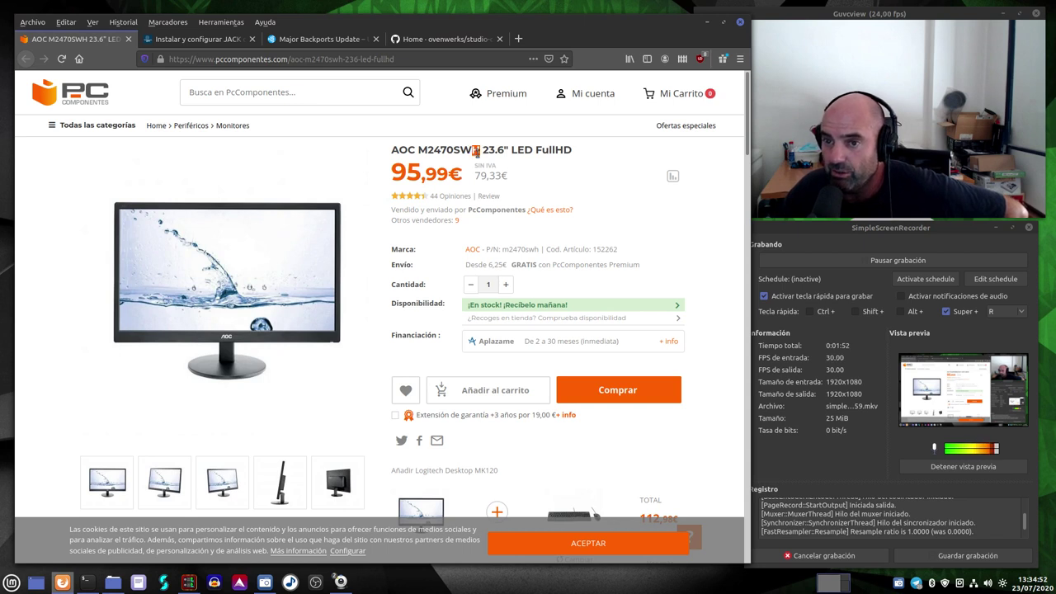
left_click(568, 169)
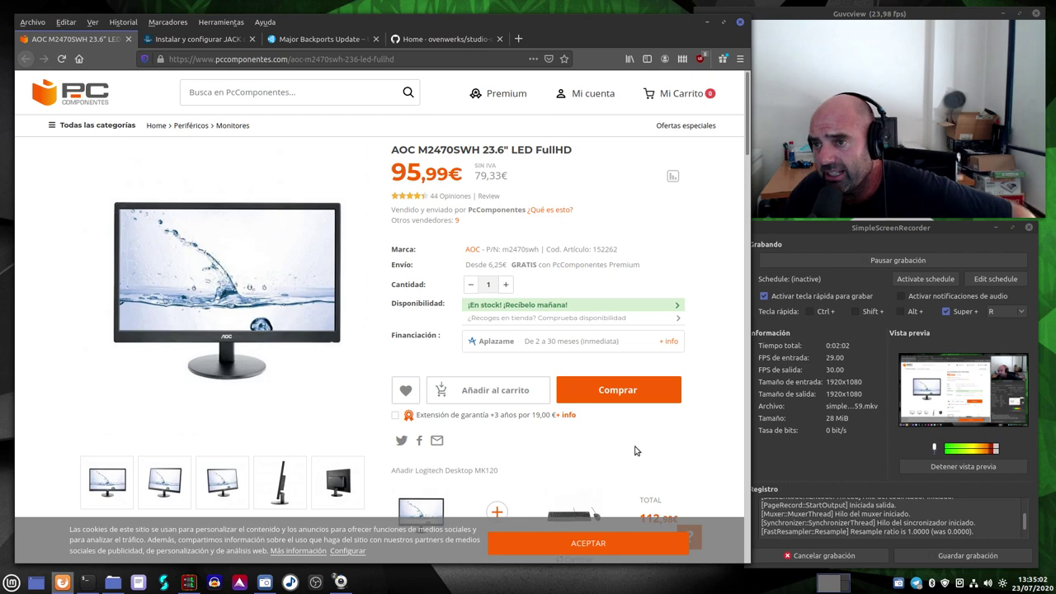
left_click_drag(744, 566, 708, 567)
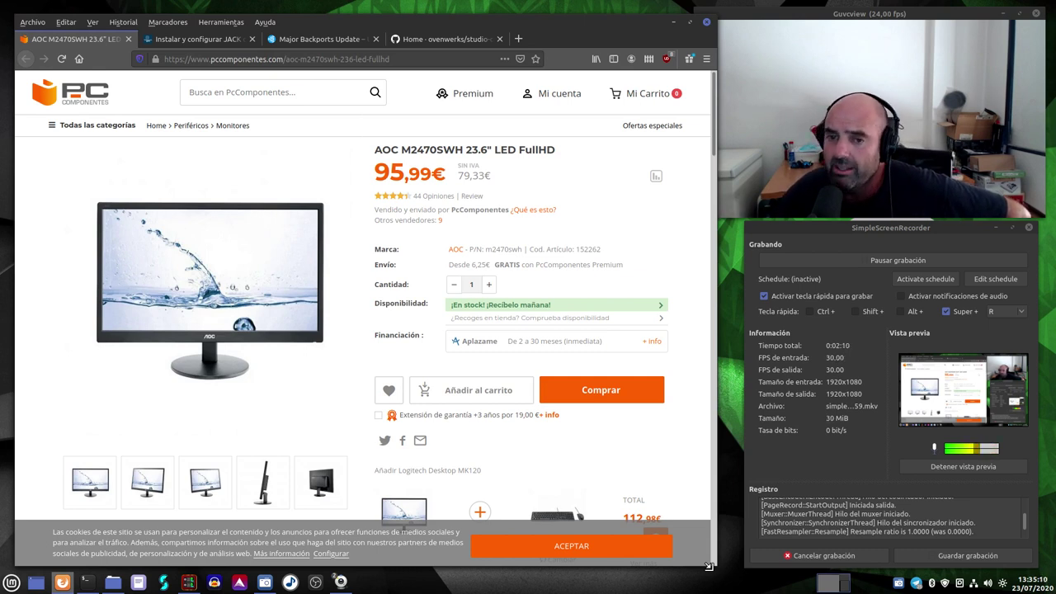
Step: Examine the AOC M2470SWH monitor's product page, including its price and characteristics, and minimize the browser
scroll(271, 392, "down", 4)
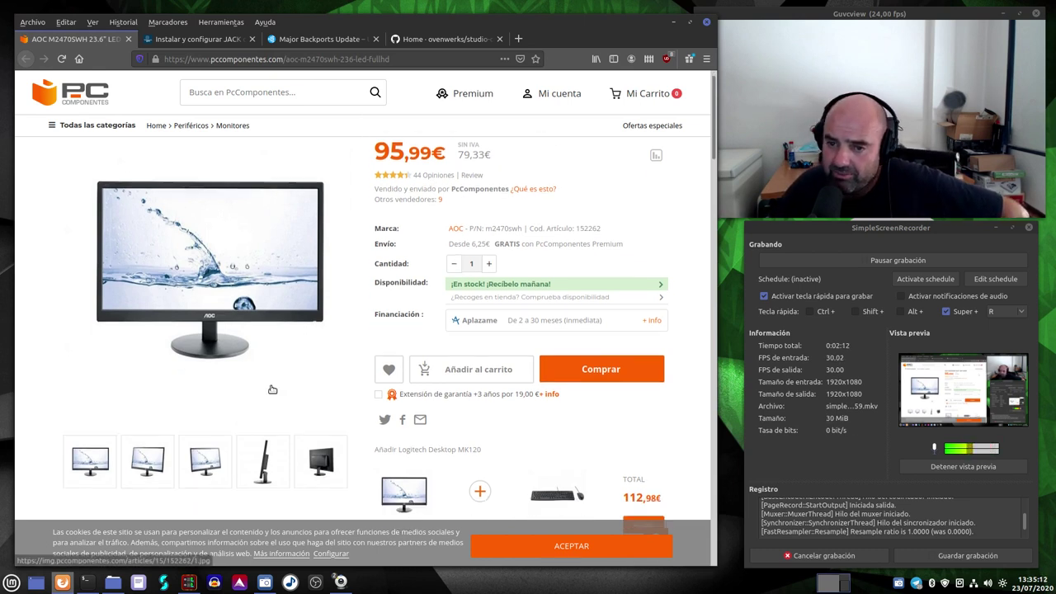
scroll(272, 363, "up", 2)
scroll(273, 355, "up", 1)
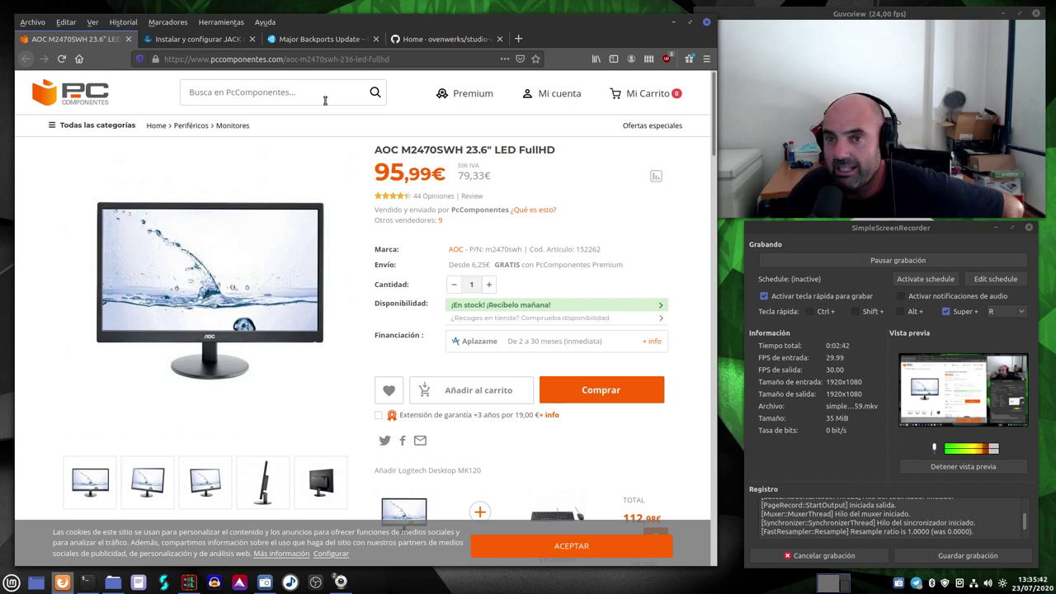
scroll(299, 364, "down", 10)
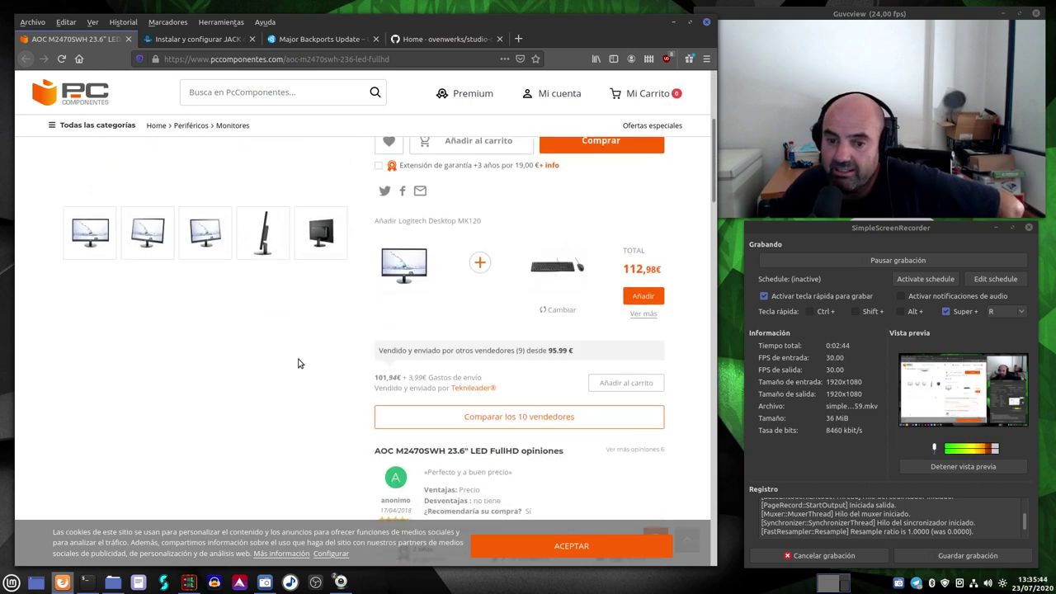
scroll(299, 364, "up", 5)
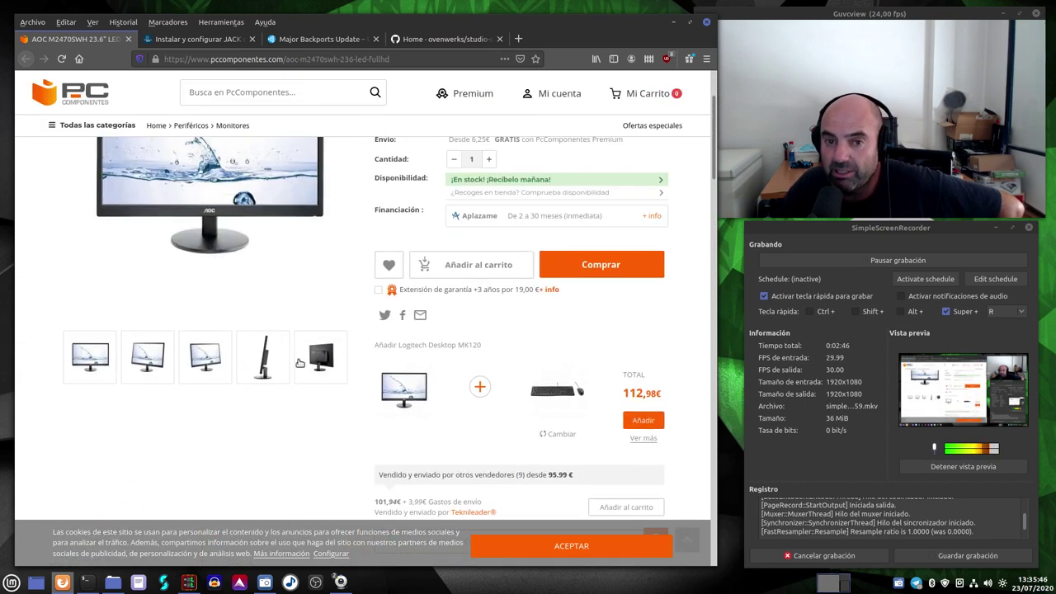
scroll(298, 363, "down", 8)
scroll(288, 368, "down", 4)
scroll(239, 289, "up", 4)
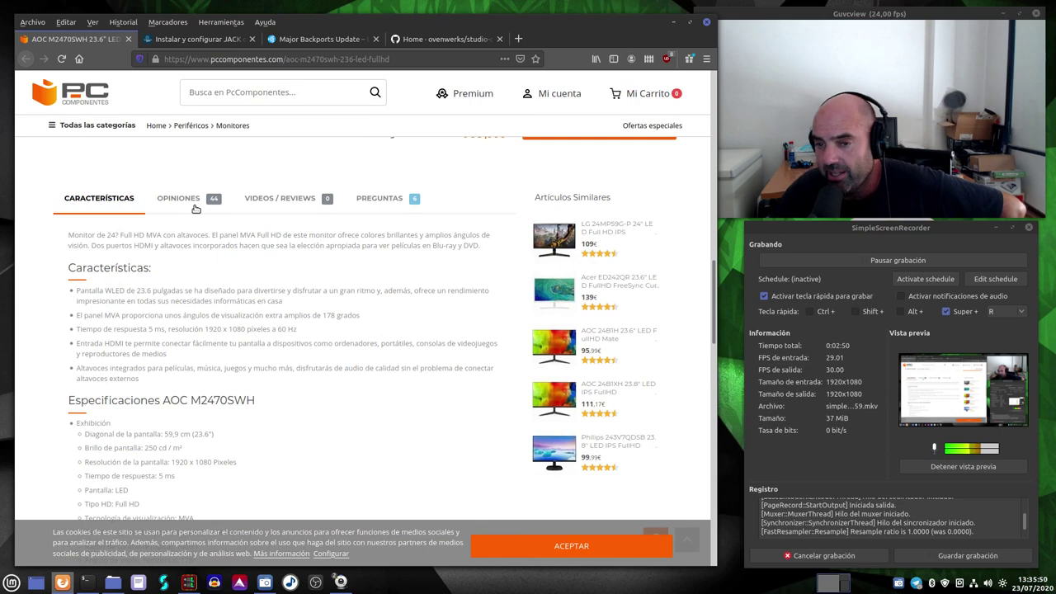
scroll(196, 209, "up", 6)
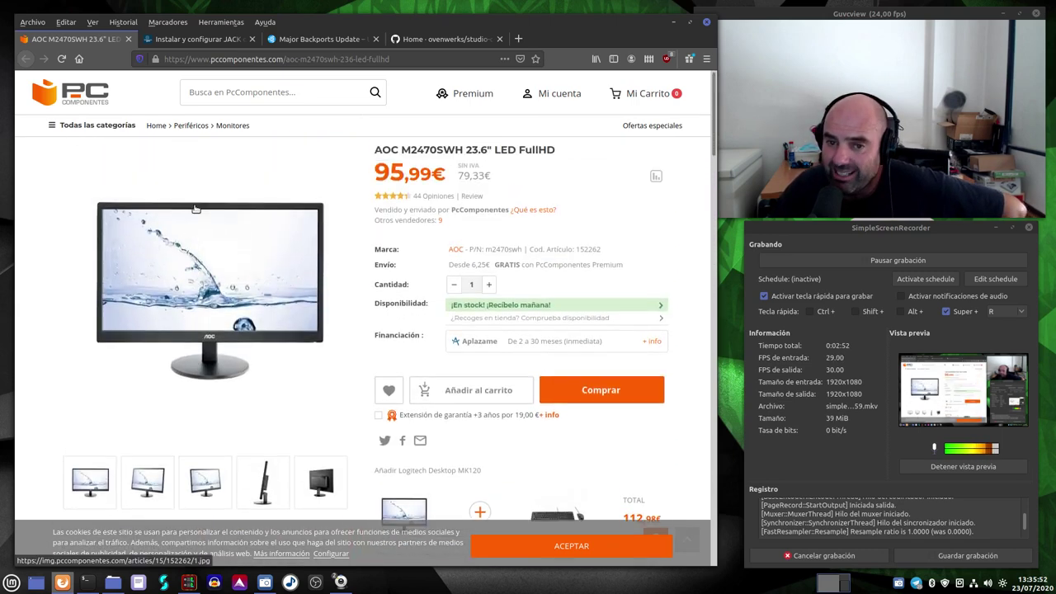
left_click(674, 23)
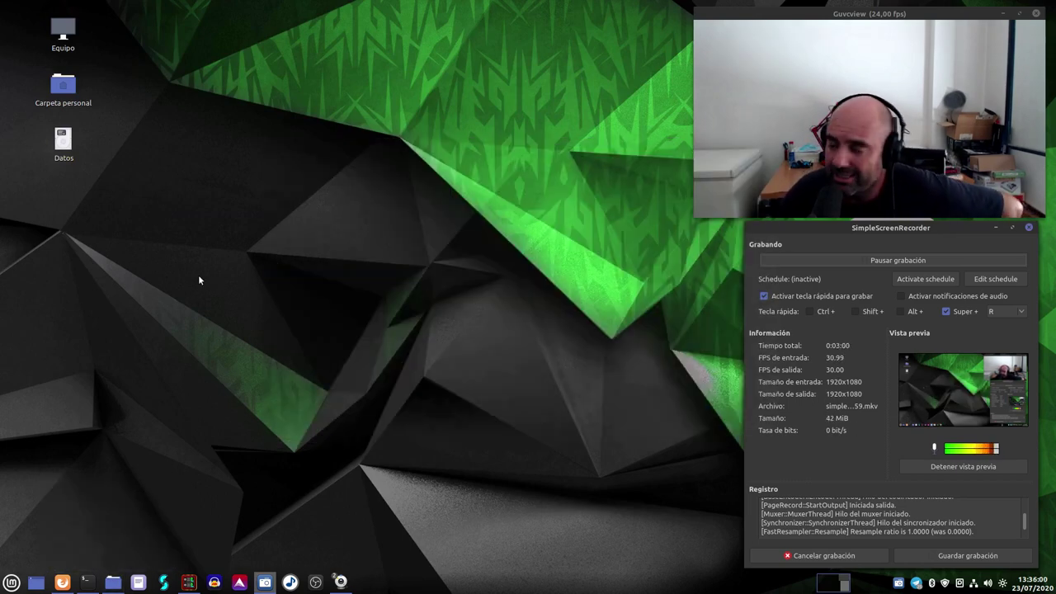
Step: Switch back to Firefox and review the Ubuntu Studio "Major Backports Update" article
left_click(65, 585)
left_click(322, 39)
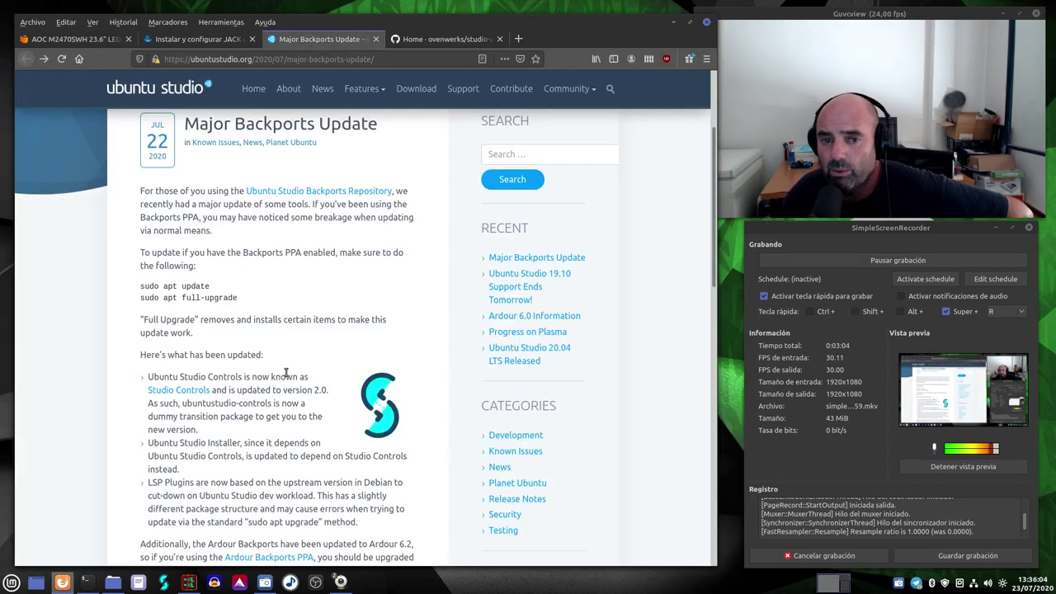
scroll(286, 375, "up", 3)
scroll(285, 375, "down", 2)
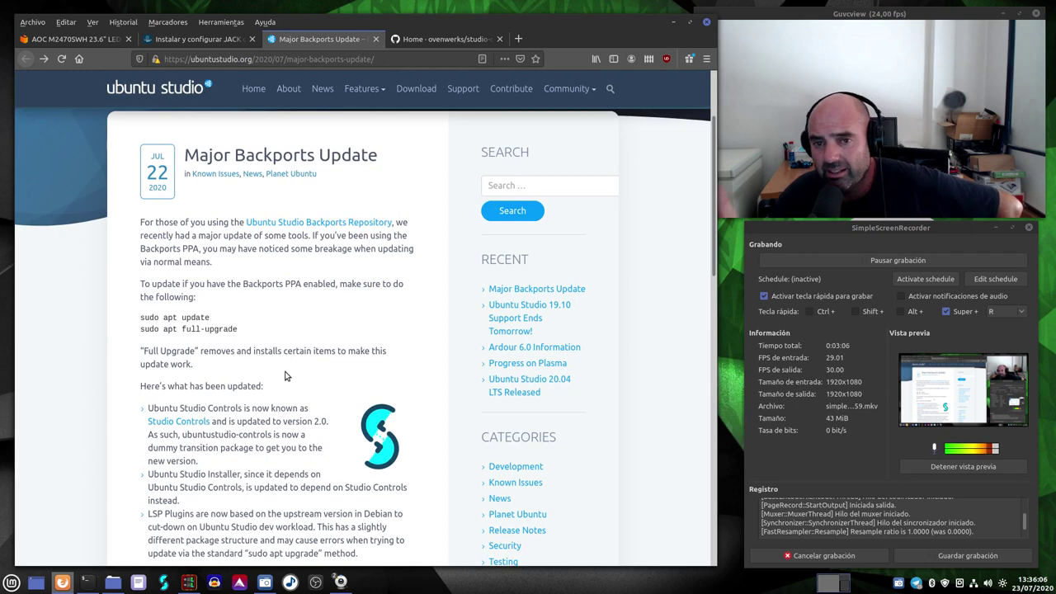
scroll(286, 375, "up", 3)
Step: Open the article's Ubuntu Studio Backports Repository link in a new tab and switch to it
right_click(295, 349)
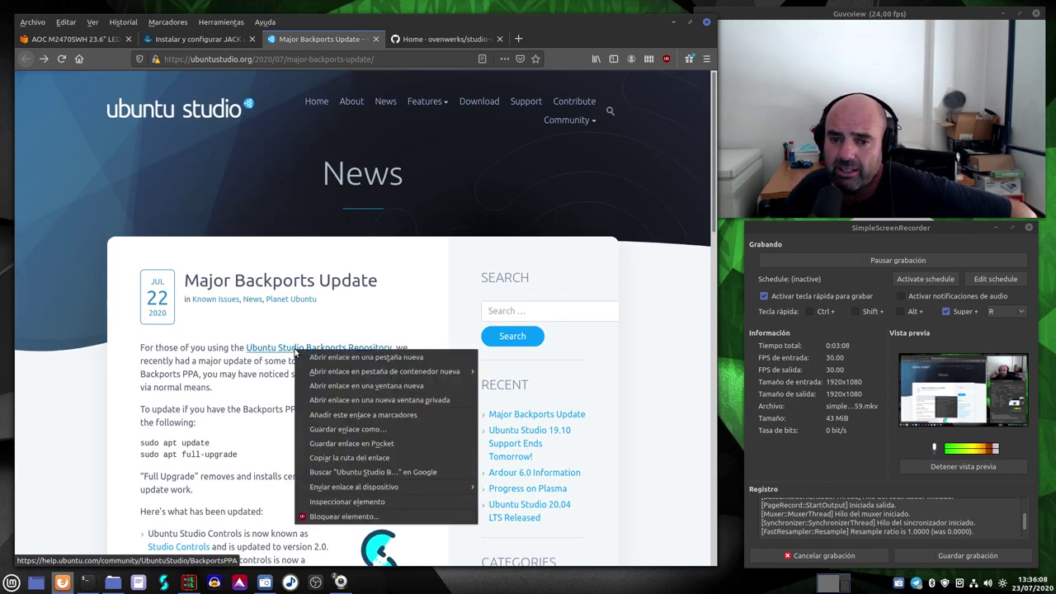
left_click(355, 357)
left_click(446, 38)
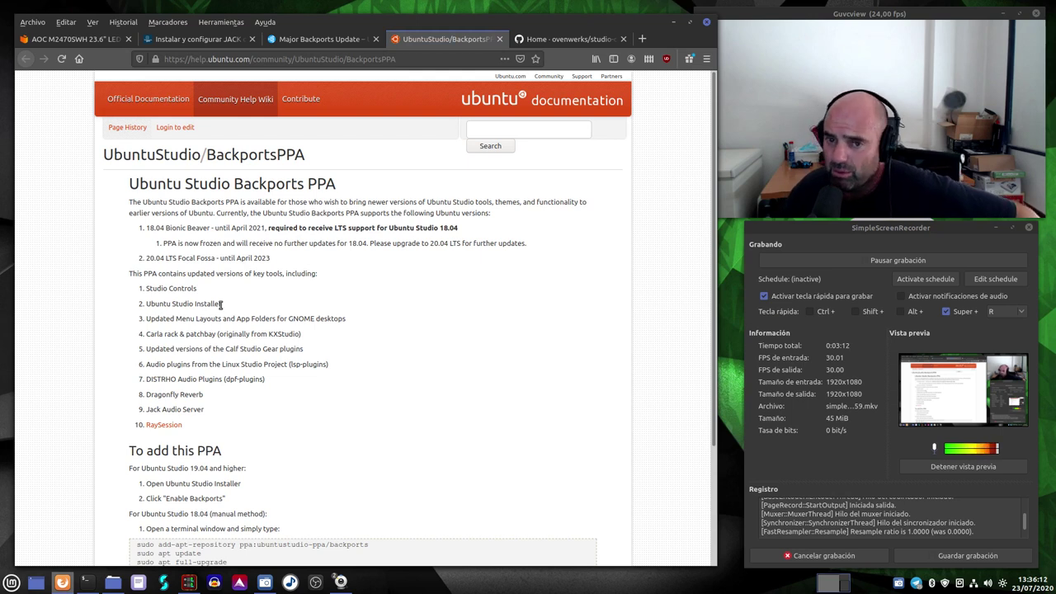
Step: Review the commands for adding the Ubuntu Studio Backports PPA on the documentation page, and minimize the browser
scroll(285, 273, "down", 3)
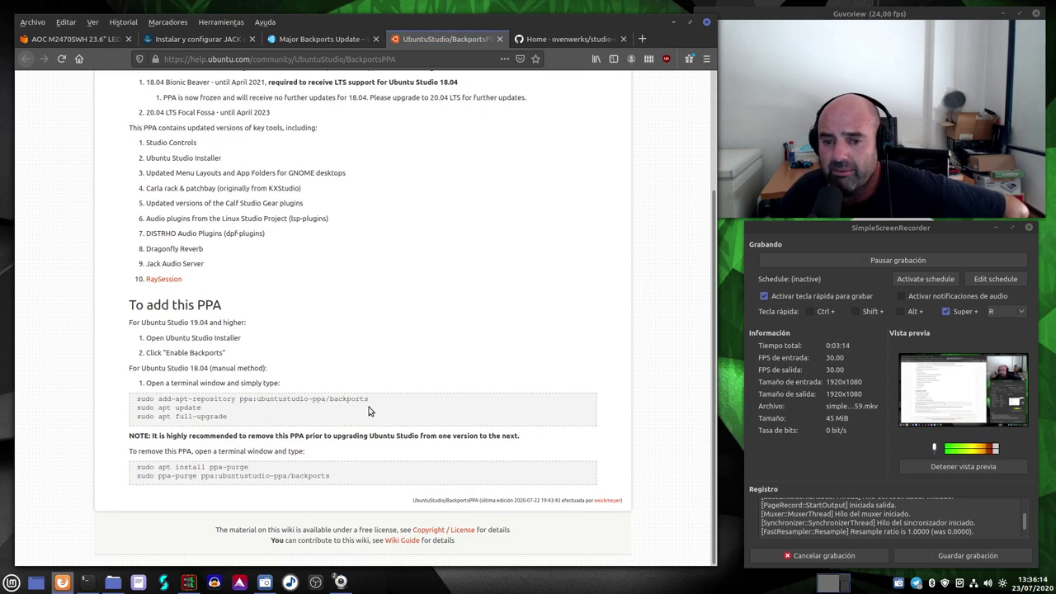
left_click_drag(369, 411, 124, 401)
left_click(421, 403)
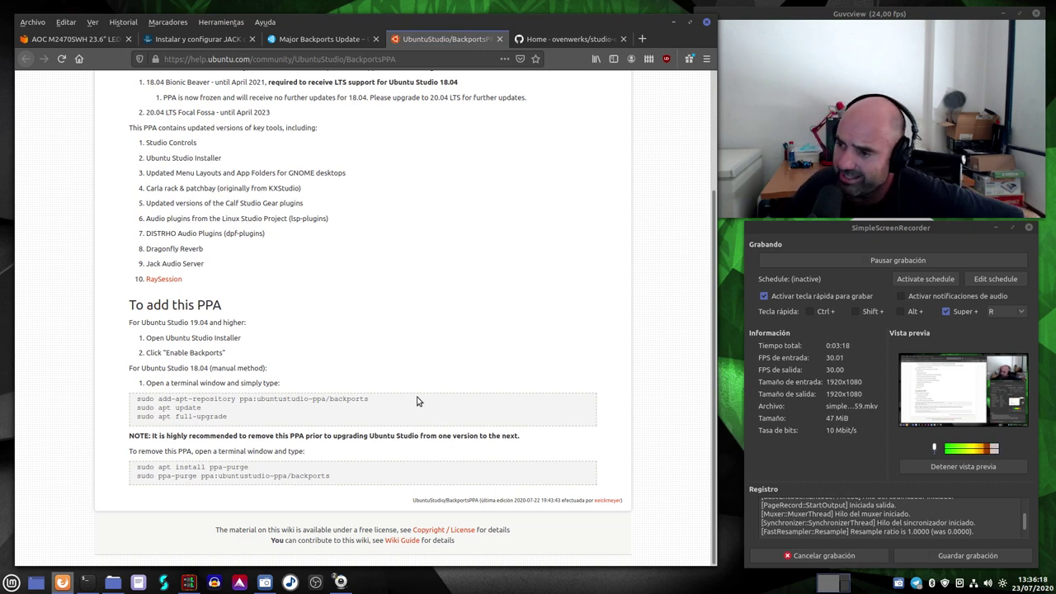
scroll(417, 401, "up", 3)
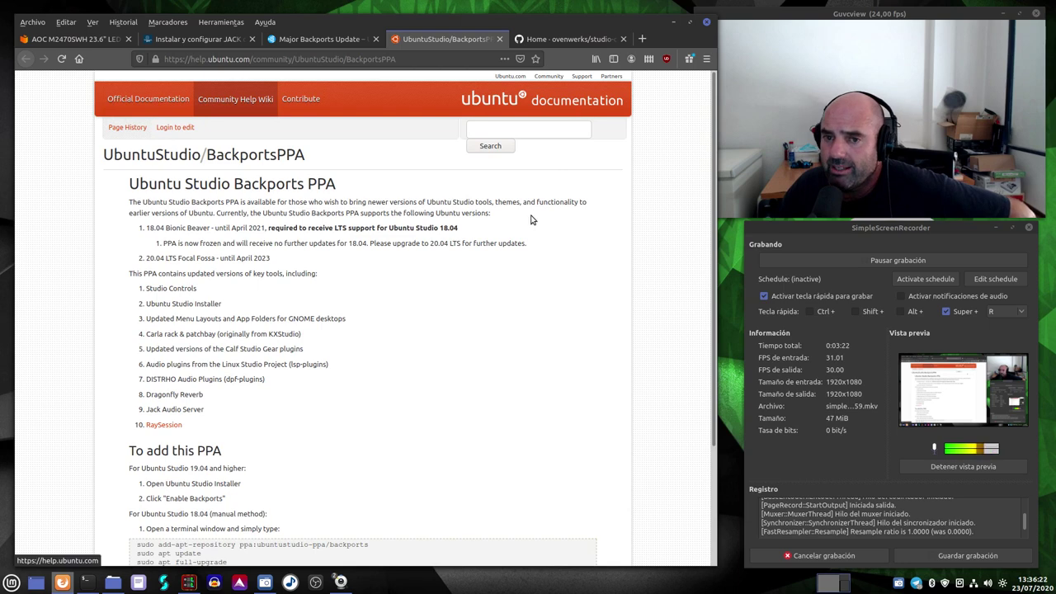
left_click(674, 23)
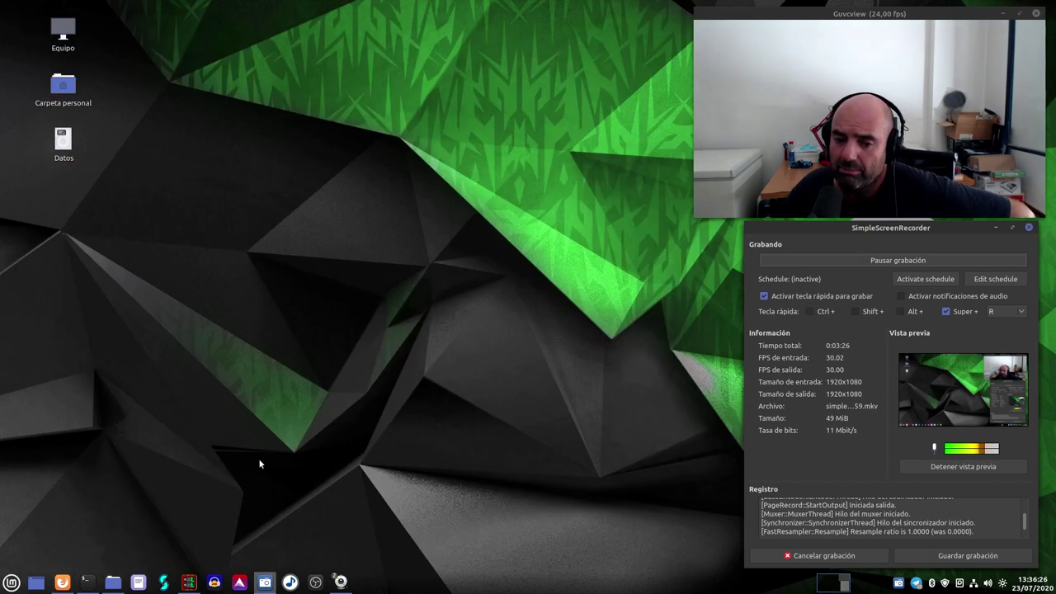
Step: Switch to the Imágenes folder window, view the terminal screenshot rompe.png and close the image viewer
mouse_move(113, 583)
left_click(142, 542)
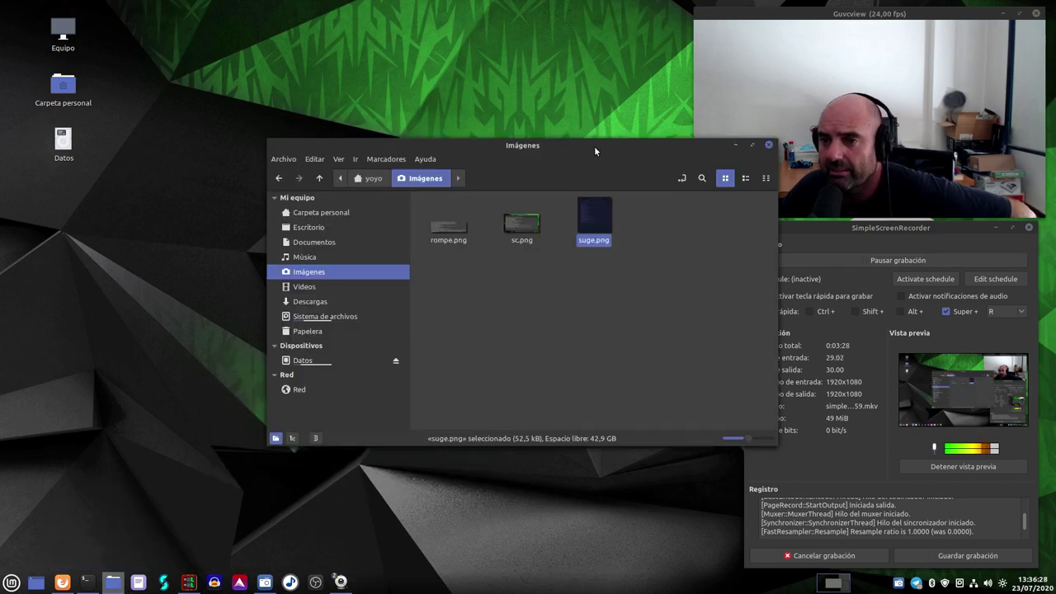
left_click_drag(595, 146, 472, 119)
left_click(431, 267)
double_click(325, 202)
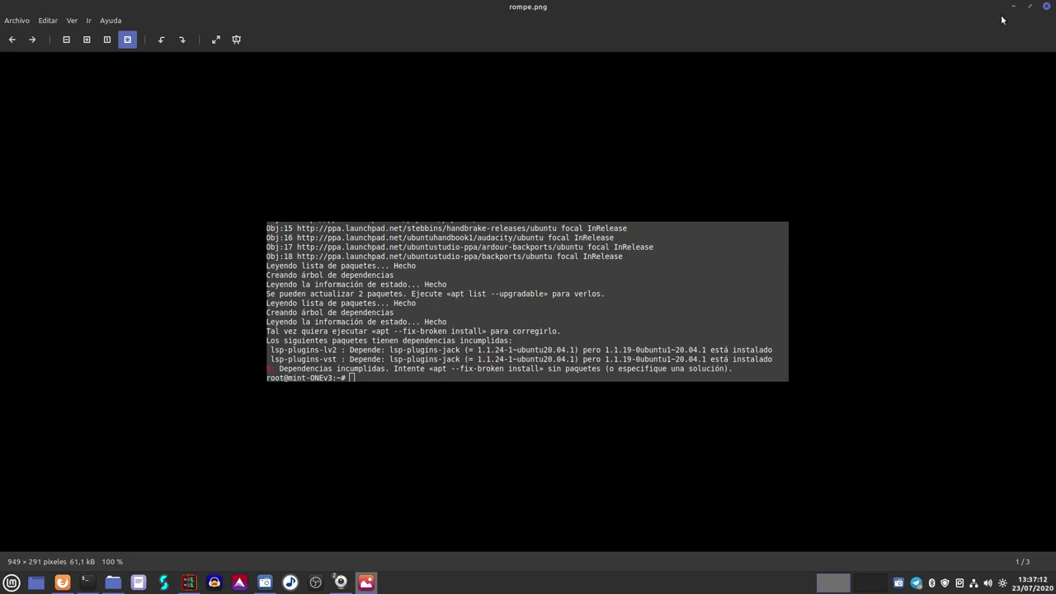
left_click(1047, 5)
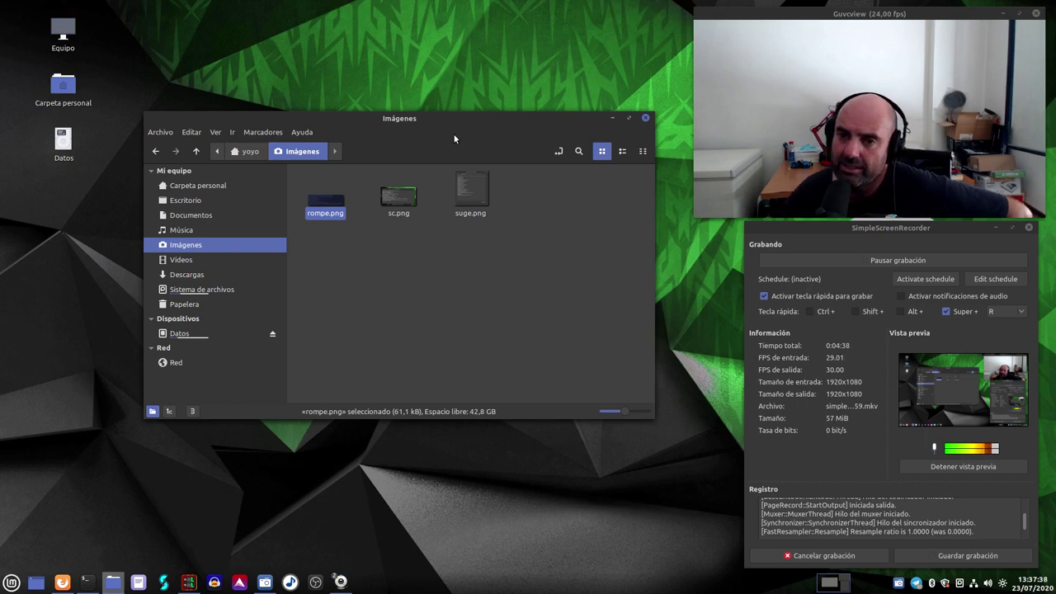
Step: View the image sc.png from the Imágenes folder and close the image viewer
left_click_drag(454, 139, 443, 123)
left_click(393, 186)
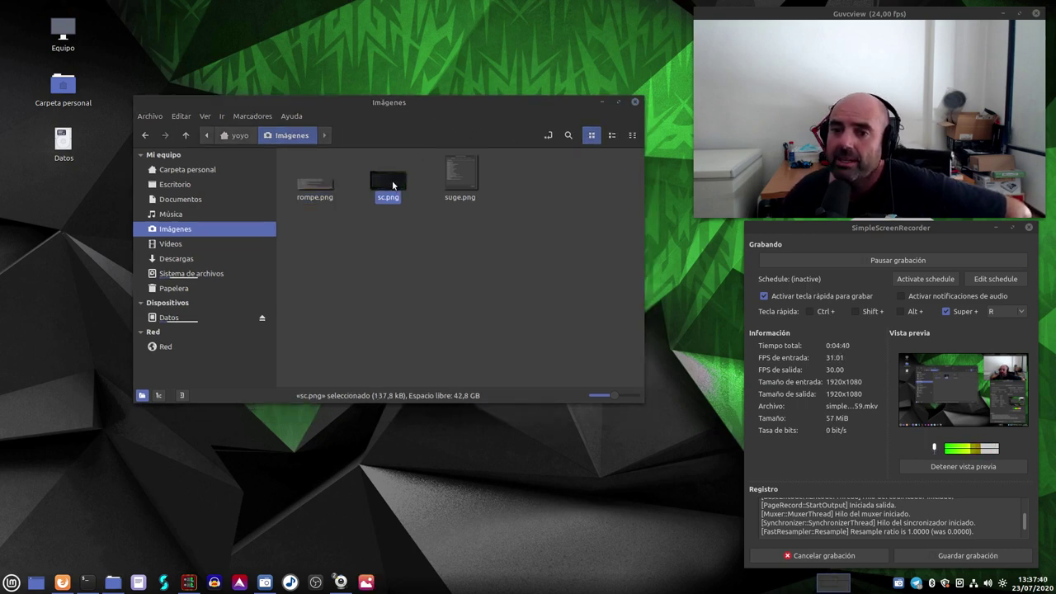
double_click(393, 186)
left_click(1046, 6)
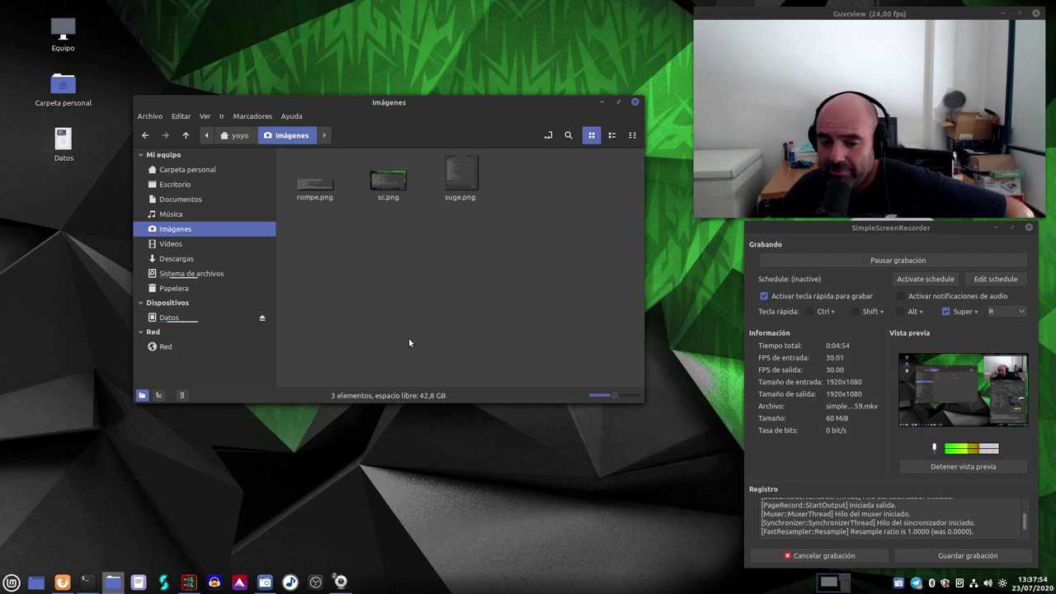
Step: Launch the Synaptic package manager and authenticate with the account password
left_click(11, 583)
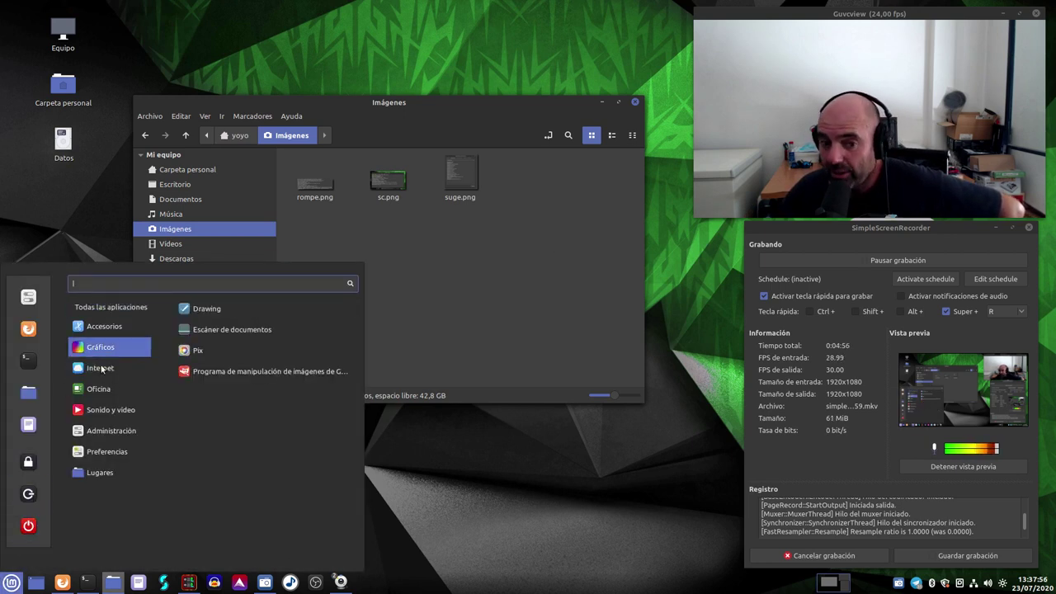
mouse_move(124, 431)
left_click(264, 435)
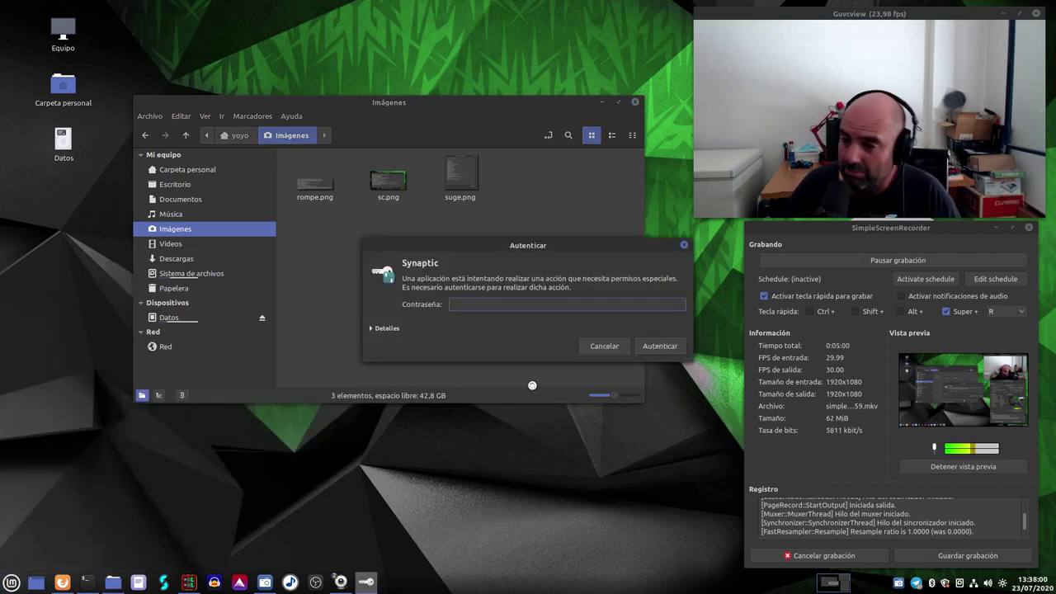
type("*******")
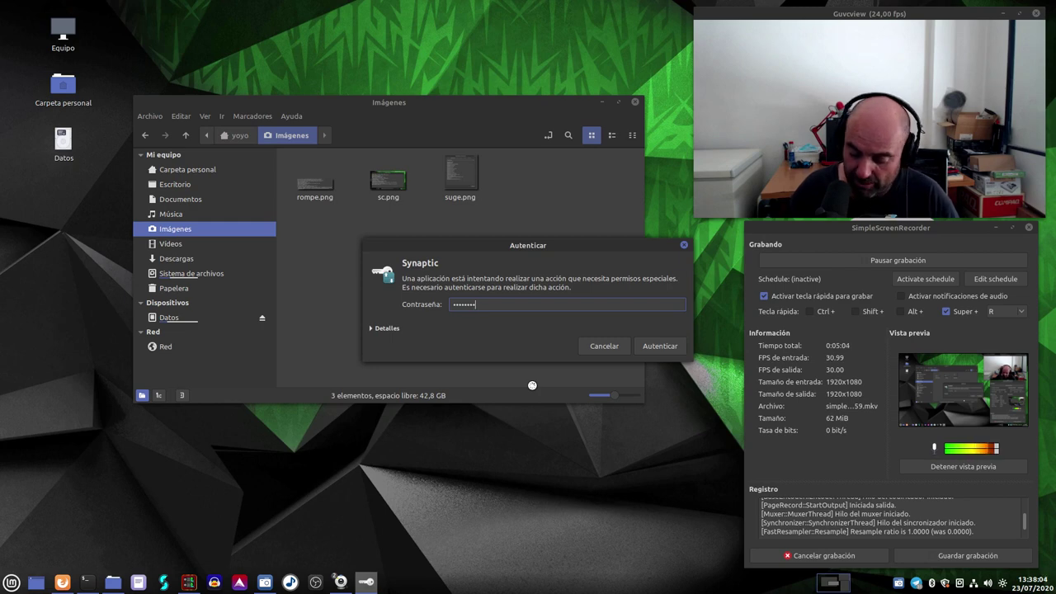
key("Return")
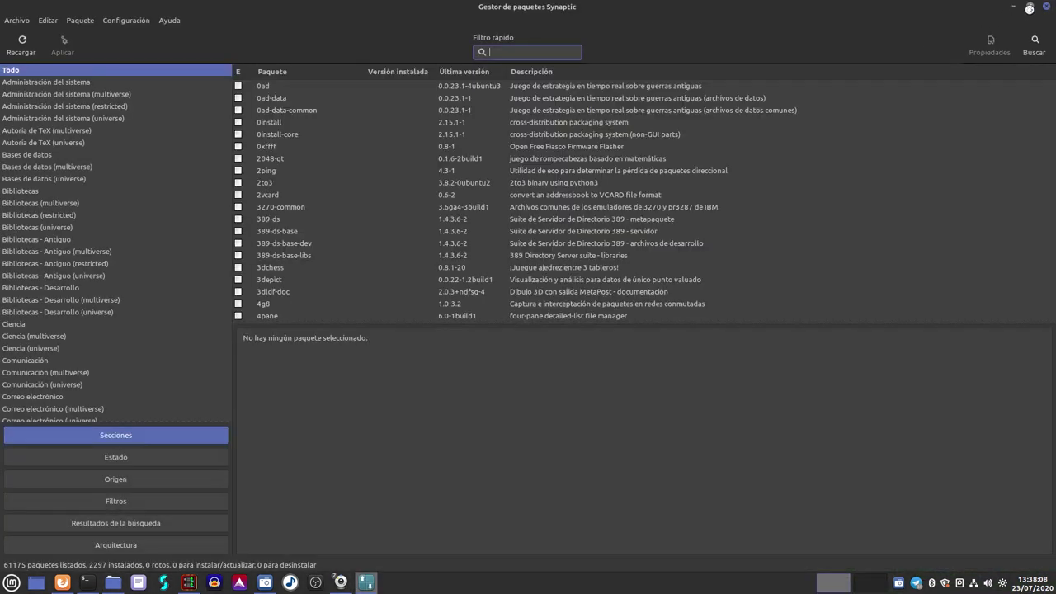
Step: Restore the package manager window from full screen and move it clear of the webcam window
left_click(1029, 9)
left_click_drag(809, 13, 621, 50)
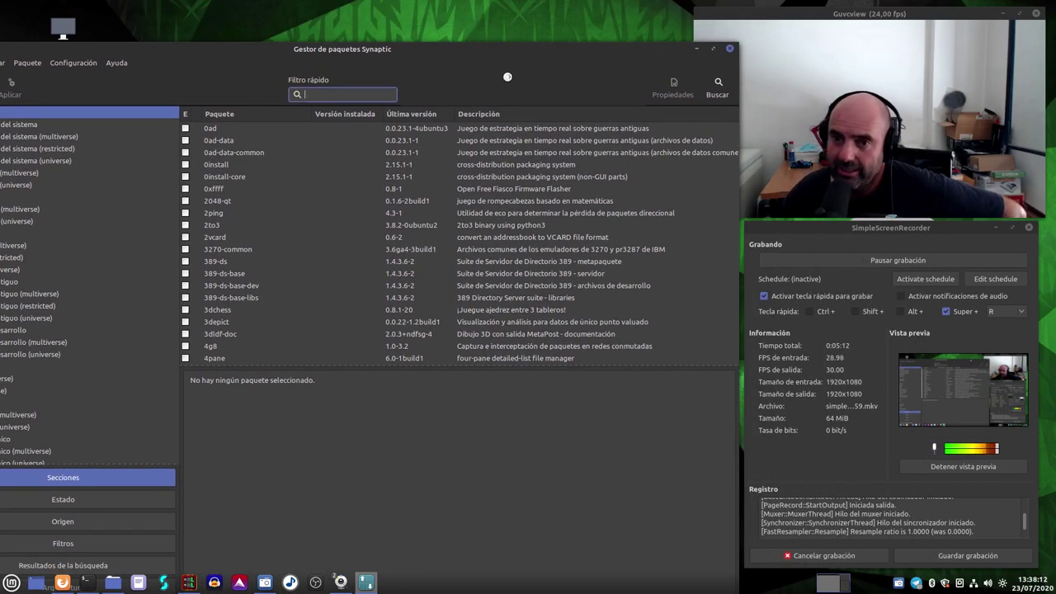
left_click_drag(446, 71, 473, 53)
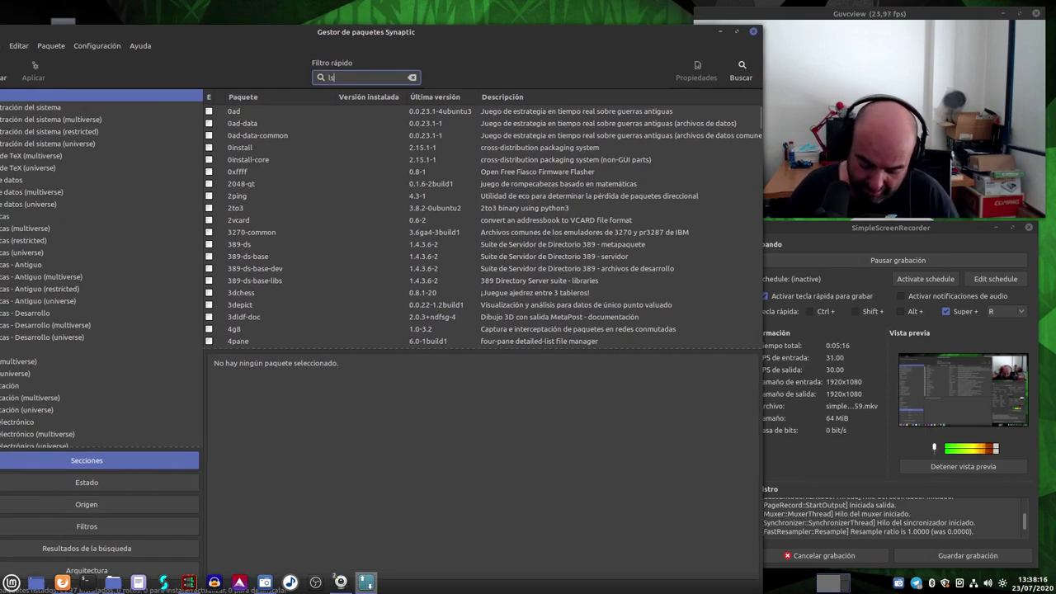
Step: Filter the packages by "lsp-plugin" and inspect the metapackage, LV2, common, Jack and LADSPA entries
type("lsp-plugin")
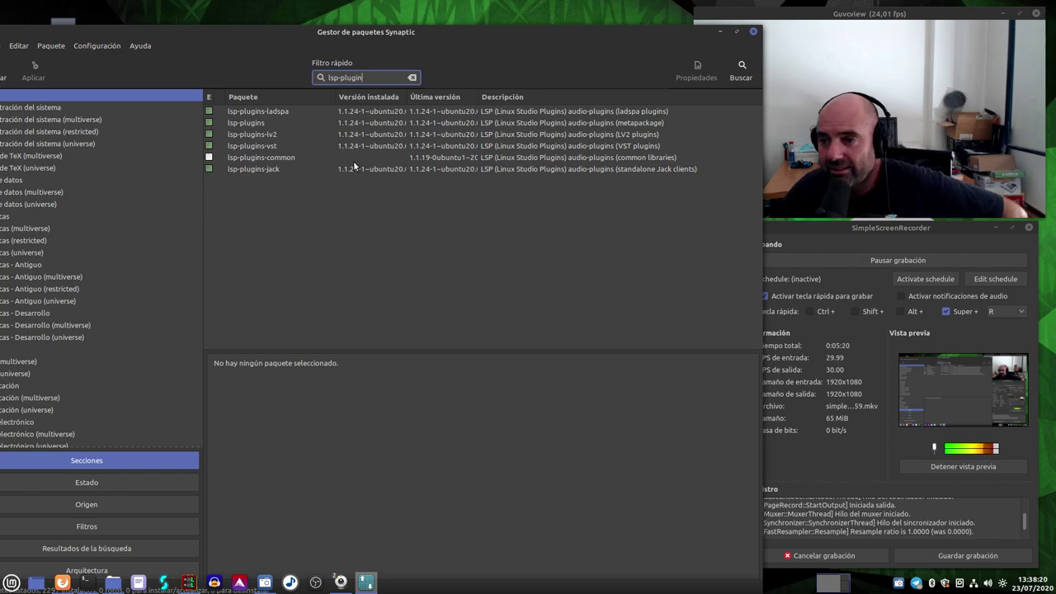
left_click(258, 123)
left_click(260, 136)
left_click(273, 160)
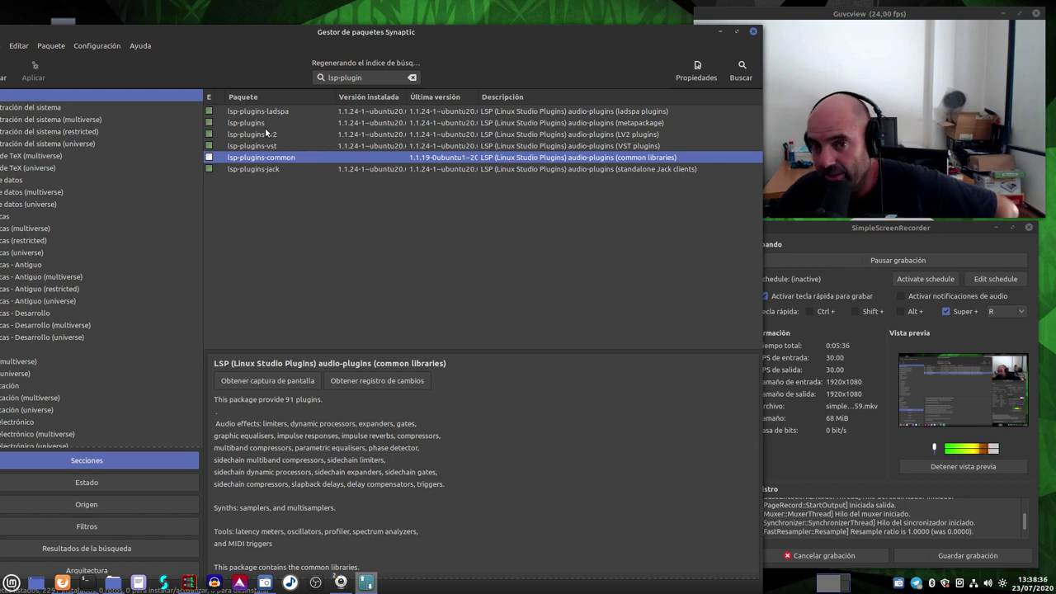
left_click(254, 170)
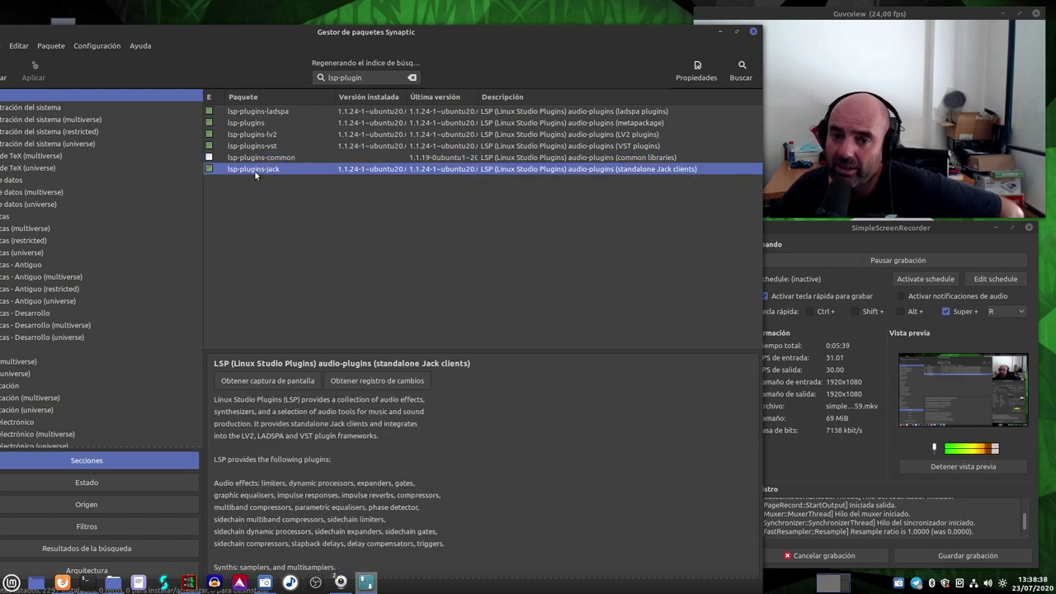
left_click(261, 111)
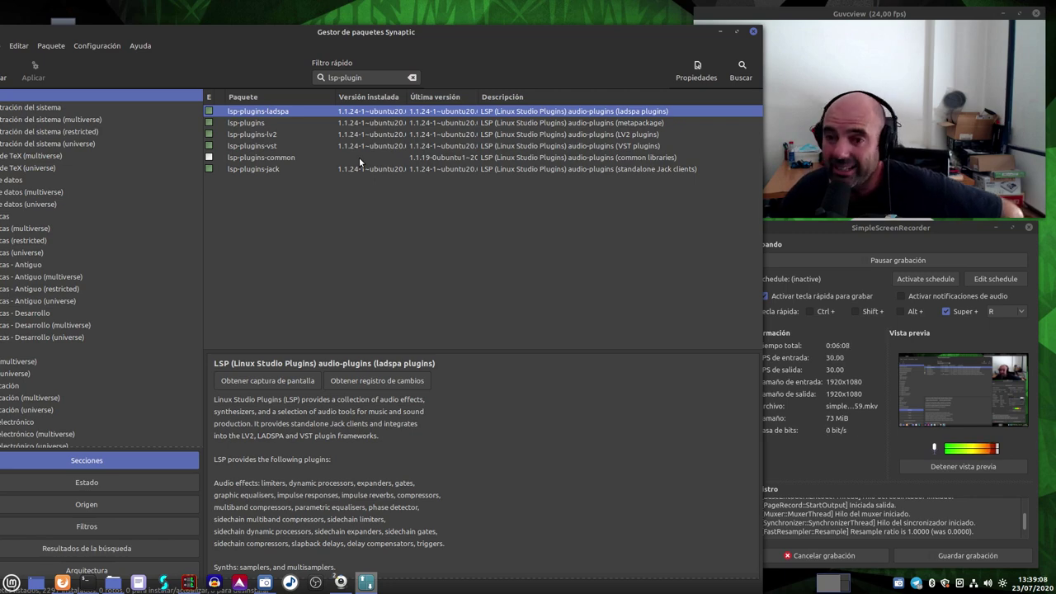
Step: Close Synaptic, switch to Firefox and show the update instructions in the Major Backports Update article
left_click(752, 33)
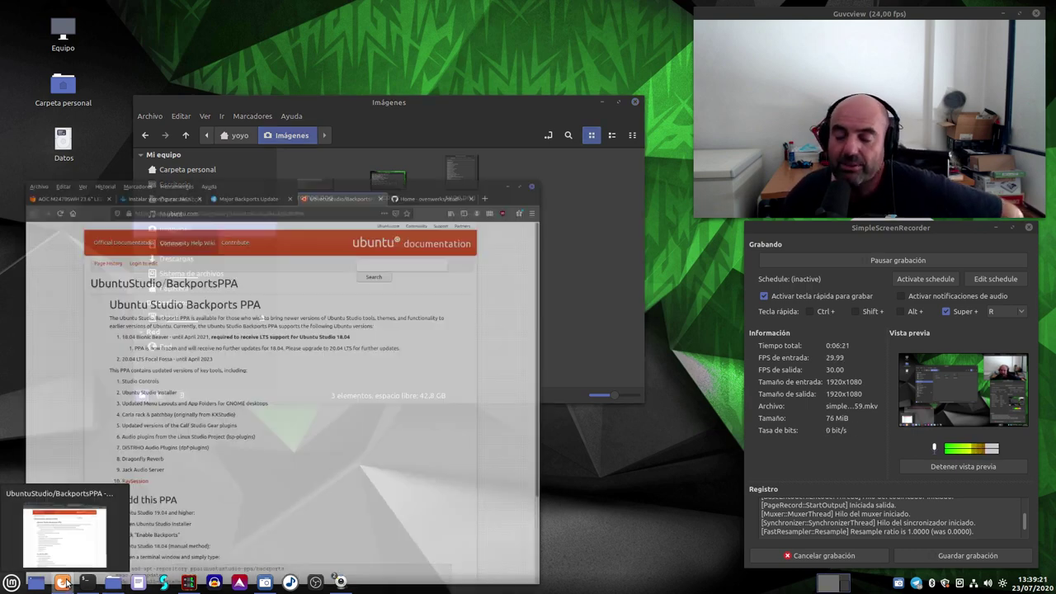
left_click(58, 532)
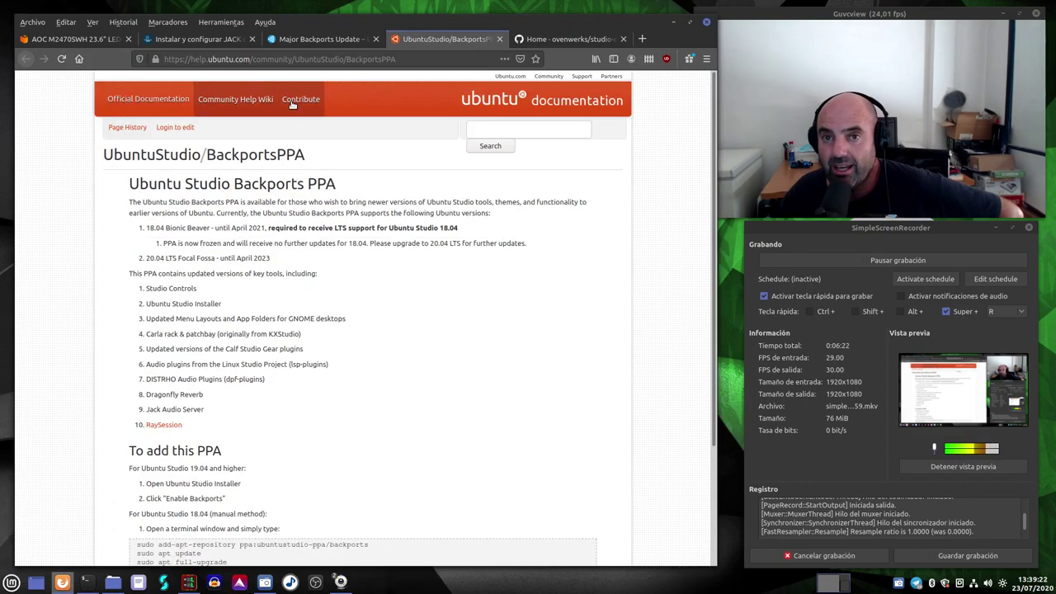
left_click(313, 40)
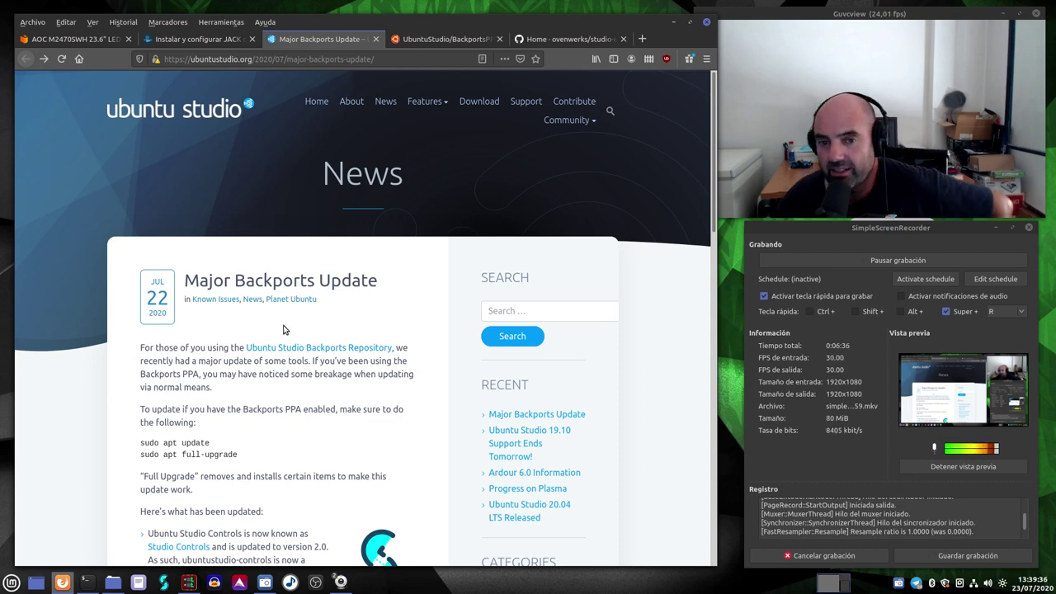
scroll(248, 439, "down", 3)
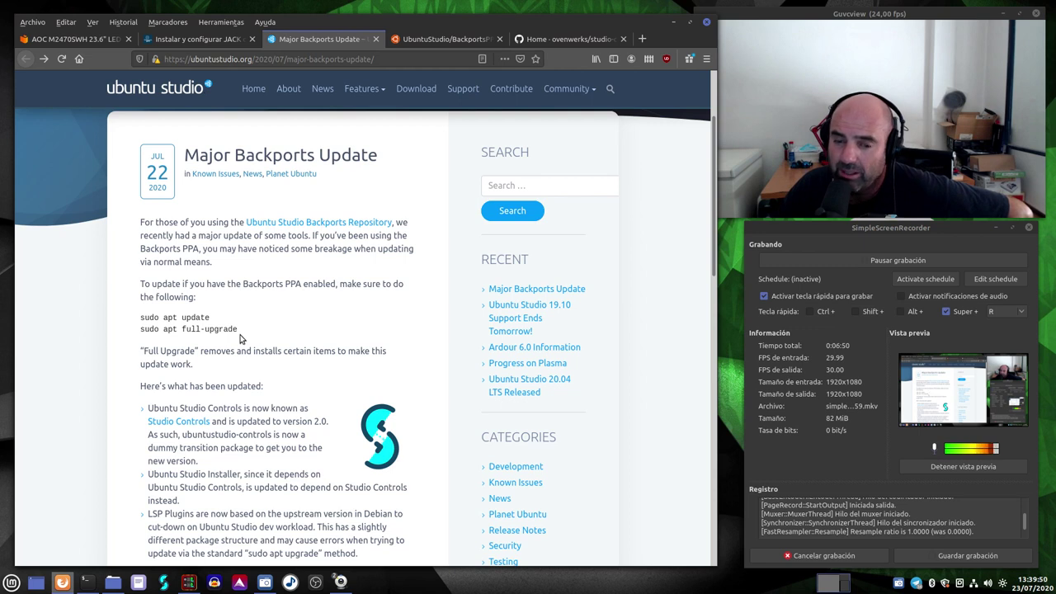
Step: Highlight the "sudo apt update" and "sudo apt full-upgrade" commands and the "Full Upgrade" explanation in turn, ending with nothing selected
left_click_drag(234, 321, 161, 308)
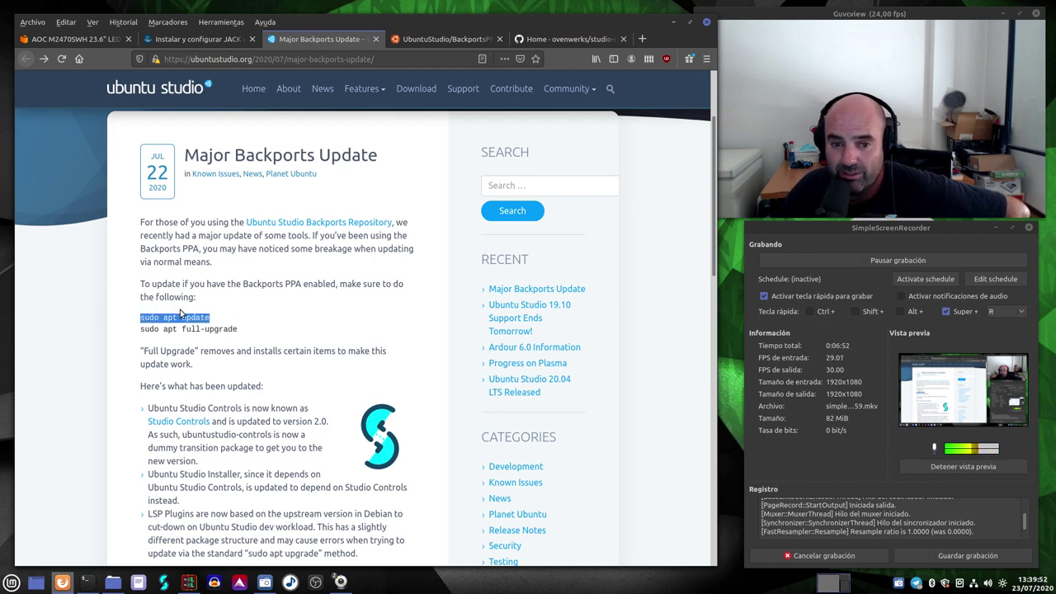
left_click(243, 330)
double_click(225, 329)
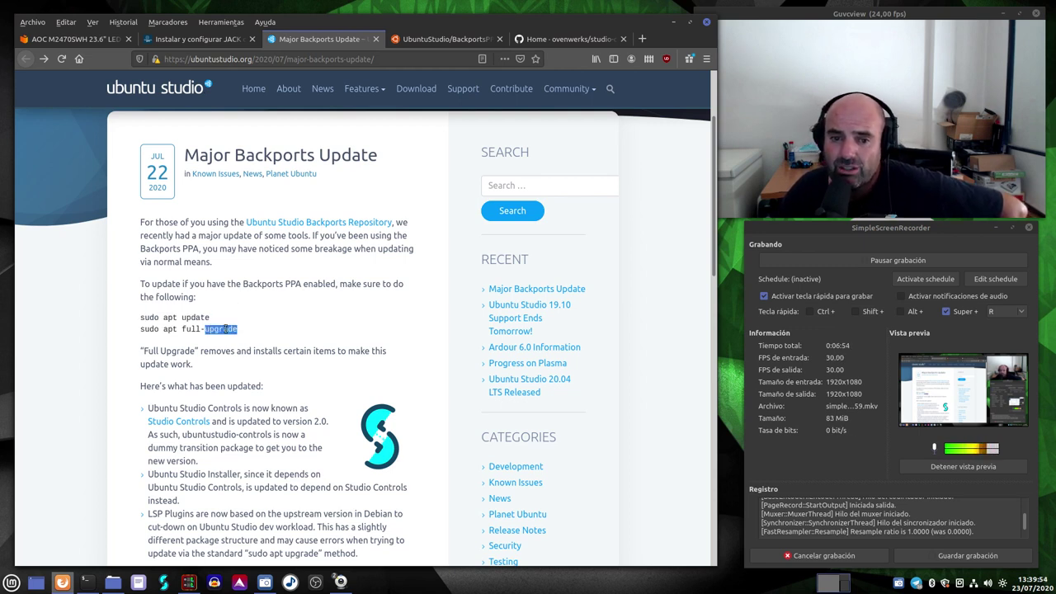
left_click_drag(225, 329, 145, 329)
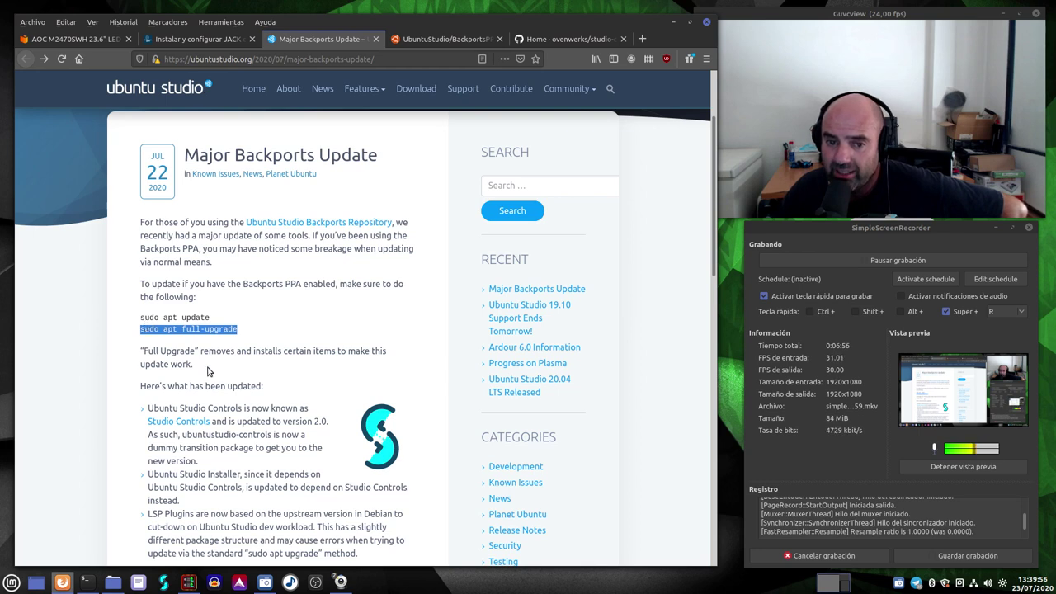
left_click_drag(192, 365, 140, 353)
left_click(295, 301)
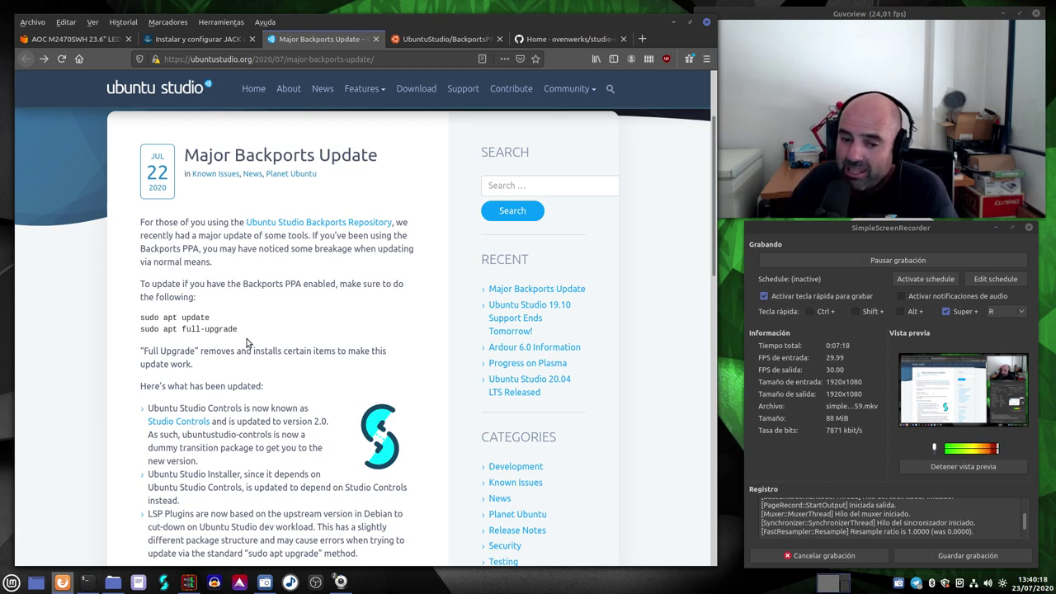
Step: Close the BashTOP terminal and open a new terminal window, moved and enlarged over the browser
left_click(87, 582)
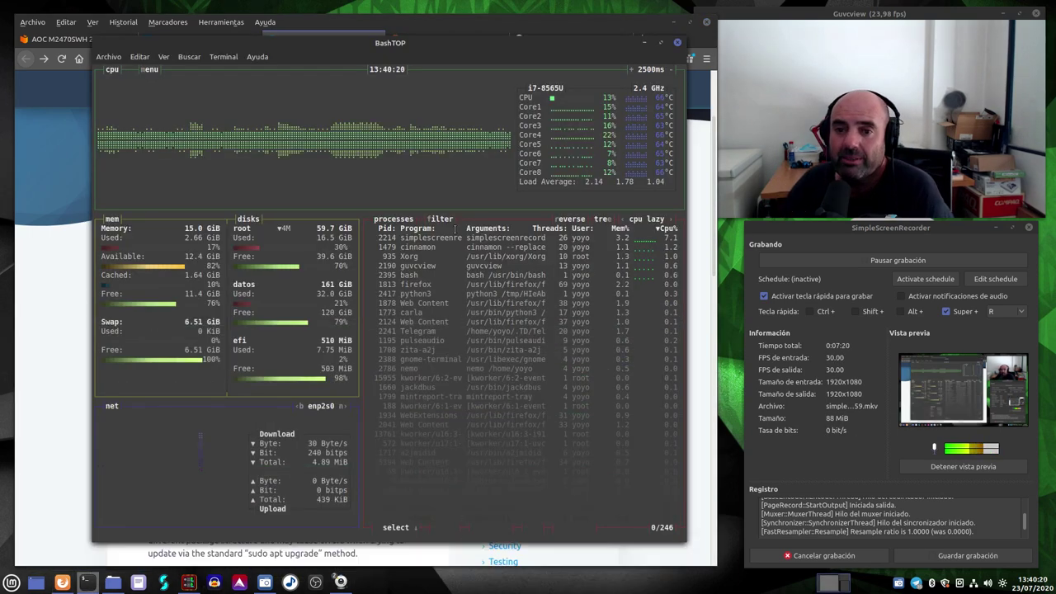
left_click(677, 43)
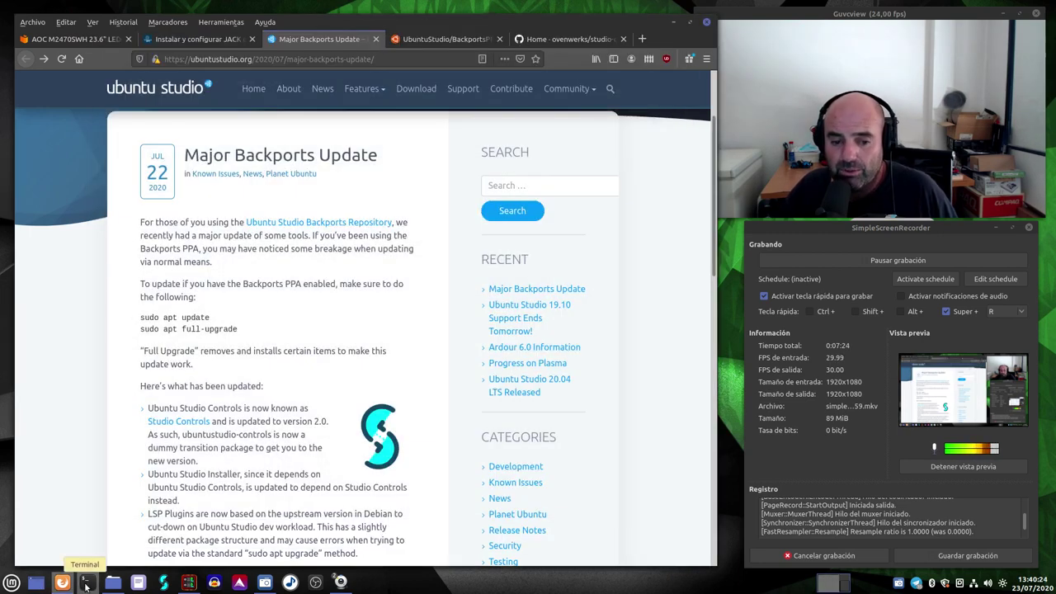
key("ctrl+alt+t")
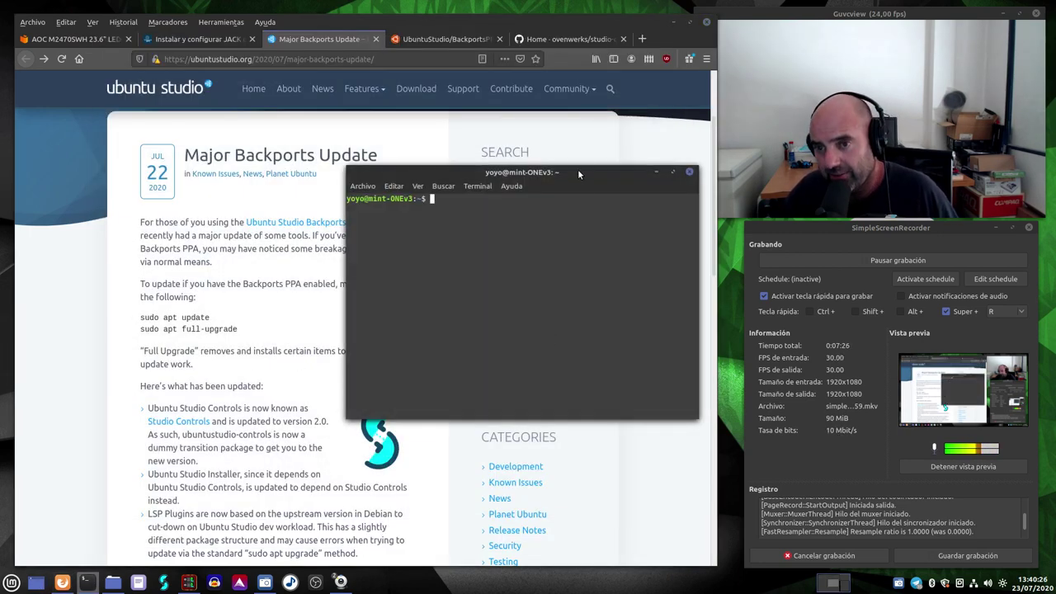
left_click_drag(579, 175, 324, 166)
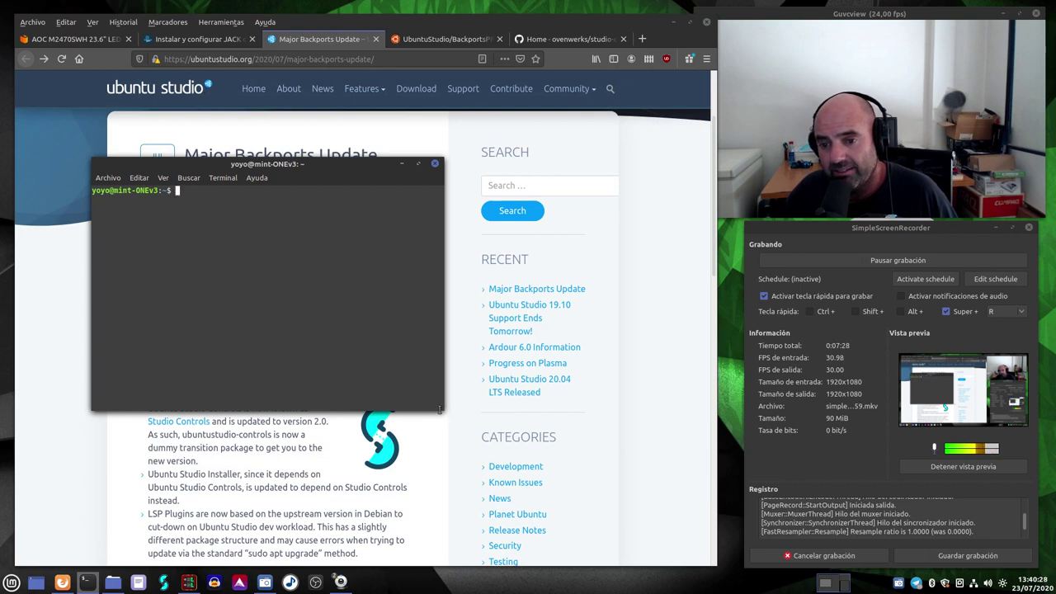
left_click_drag(435, 406, 700, 523)
Step: Enter the command line "sudo apt update && sudo apt upgrade && sudo apt full-upgrade" in the terminal without running it
type("sudo")
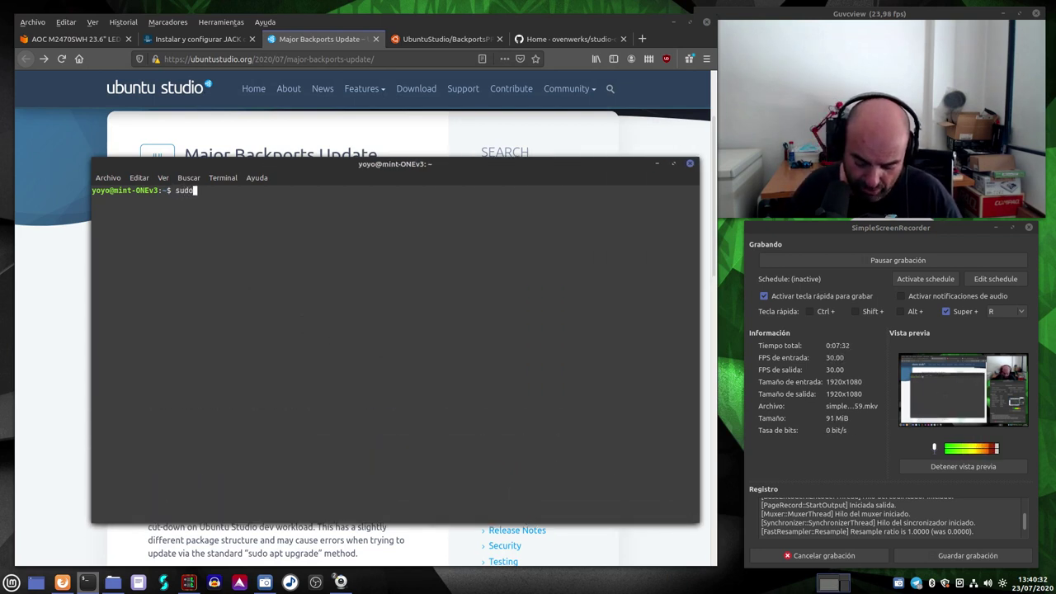
type(" apt update && ")
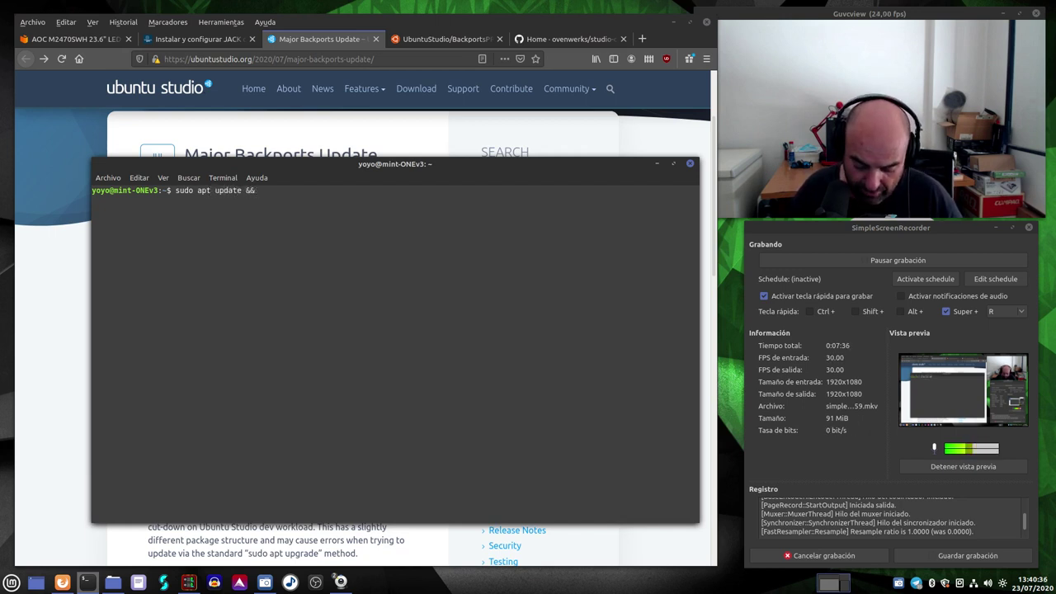
type("sudo apt ")
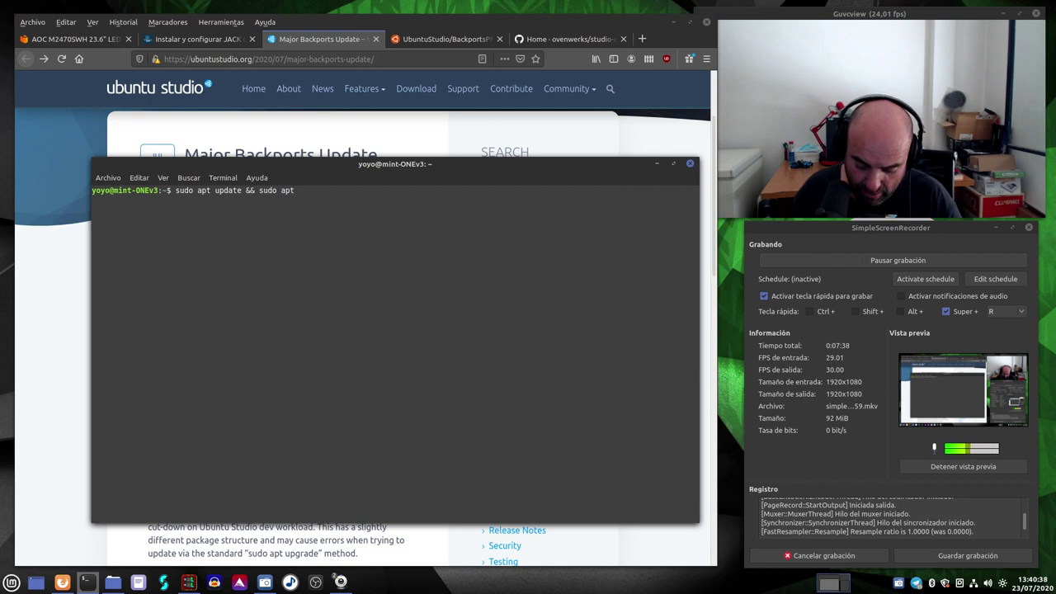
type("upgrade ")
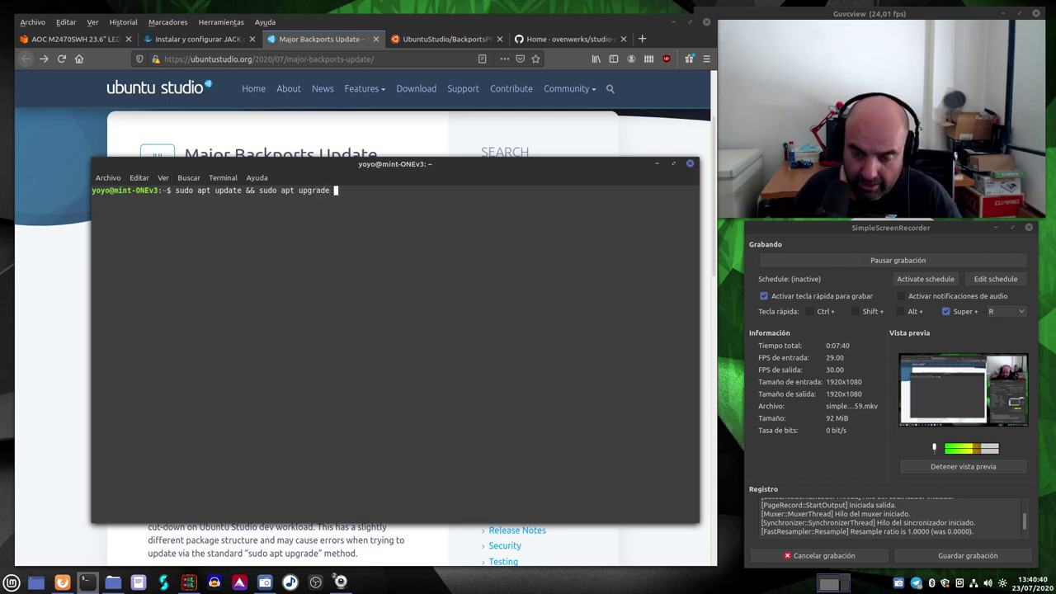
type("&& sudo apt ")
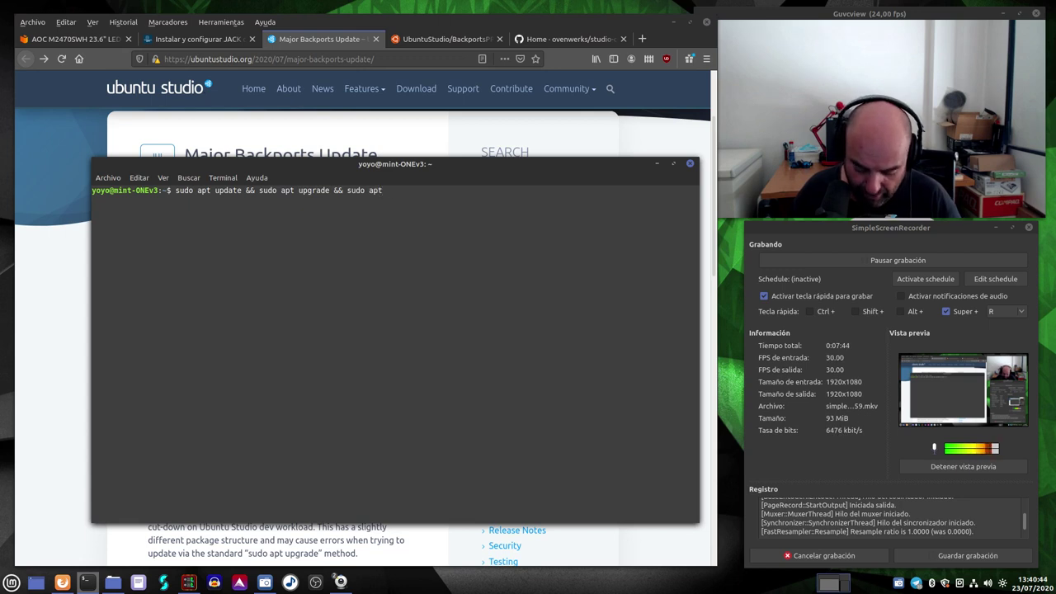
type("full-up")
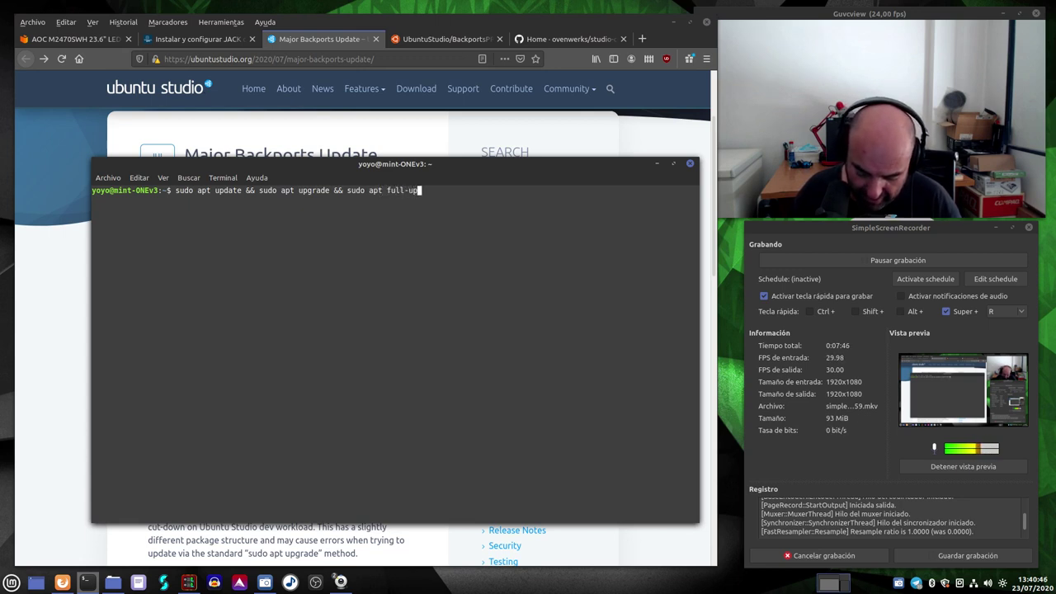
type("grade")
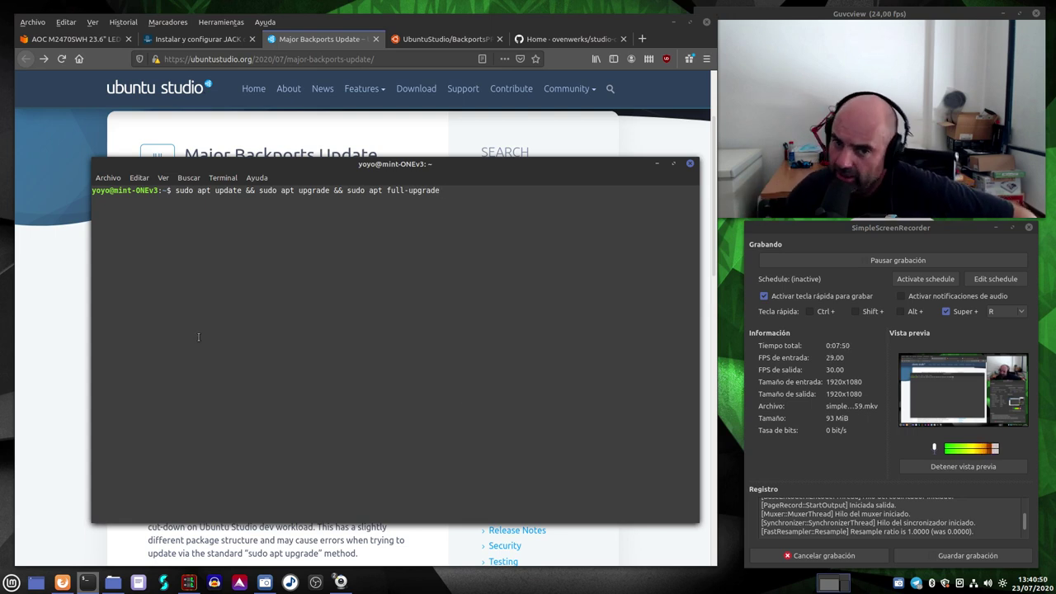
Step: Highlight "upgrade" and "apt upgrade" in the middle command of the terminal line
double_click(313, 190)
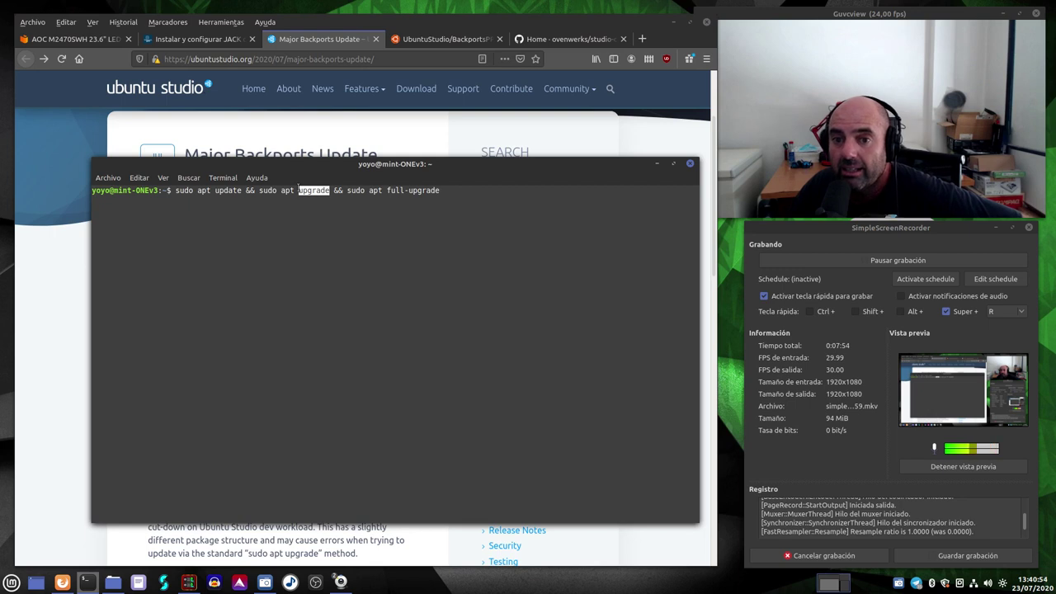
left_click(417, 219)
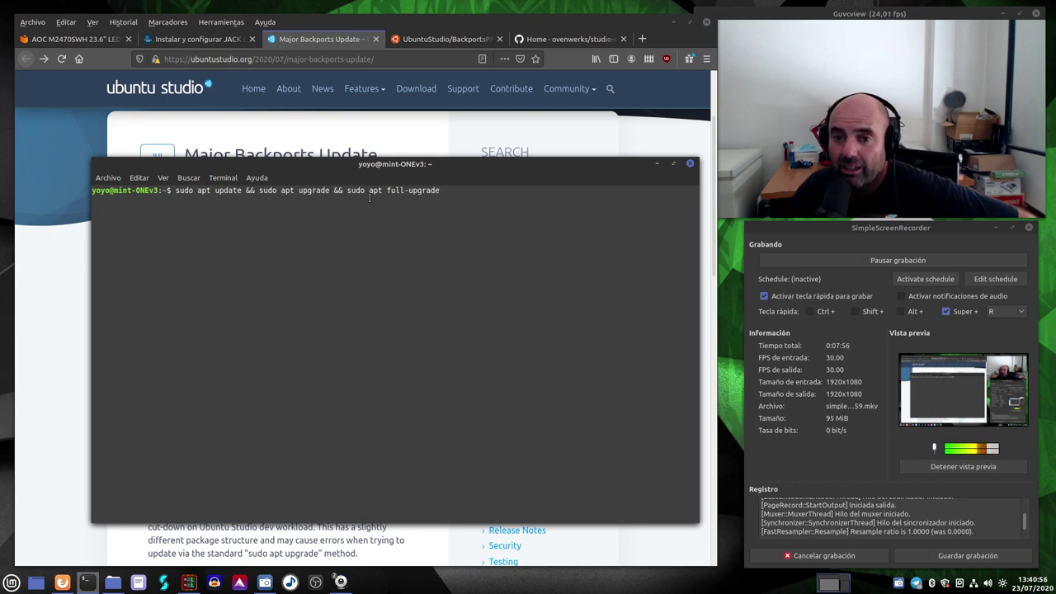
left_click_drag(329, 191, 280, 190)
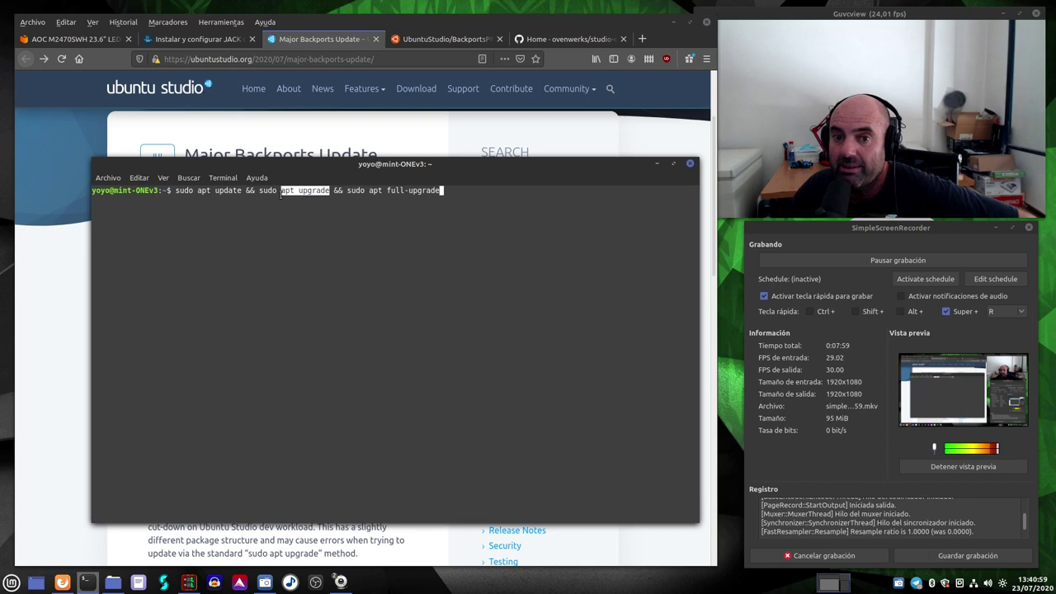
Step: View the image rompe.png from the Imágenes folder, then close the image viewer and file manager to return to the terminal
left_click(116, 591)
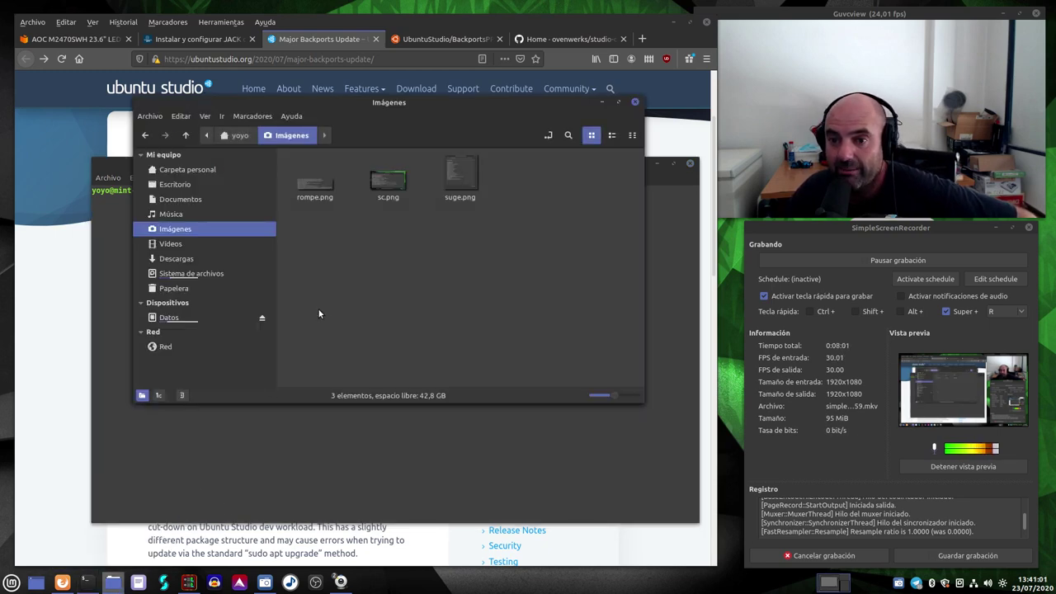
left_click(322, 185)
double_click(324, 184)
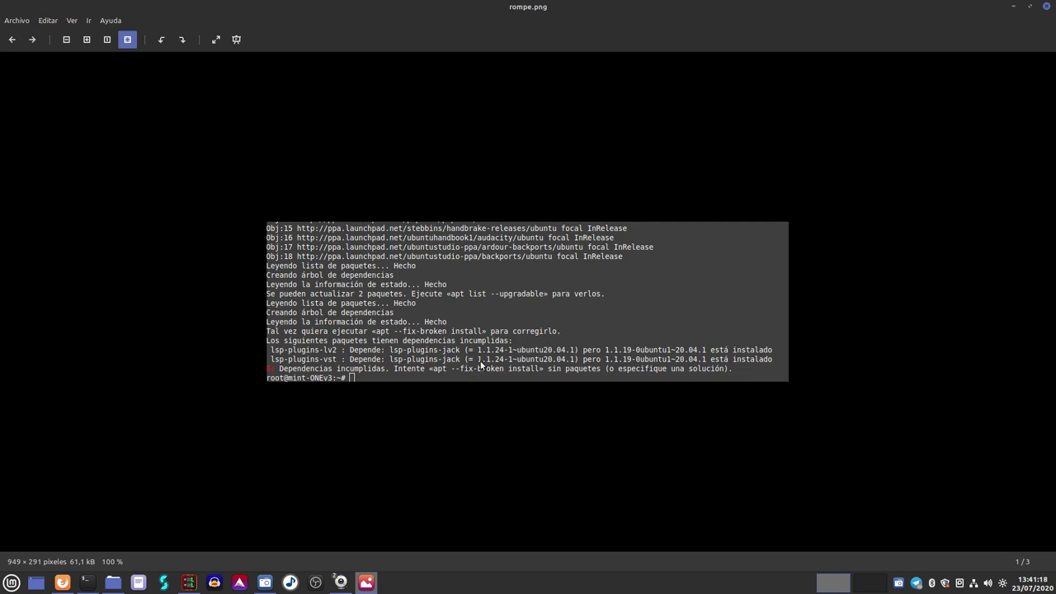
left_click(1047, 6)
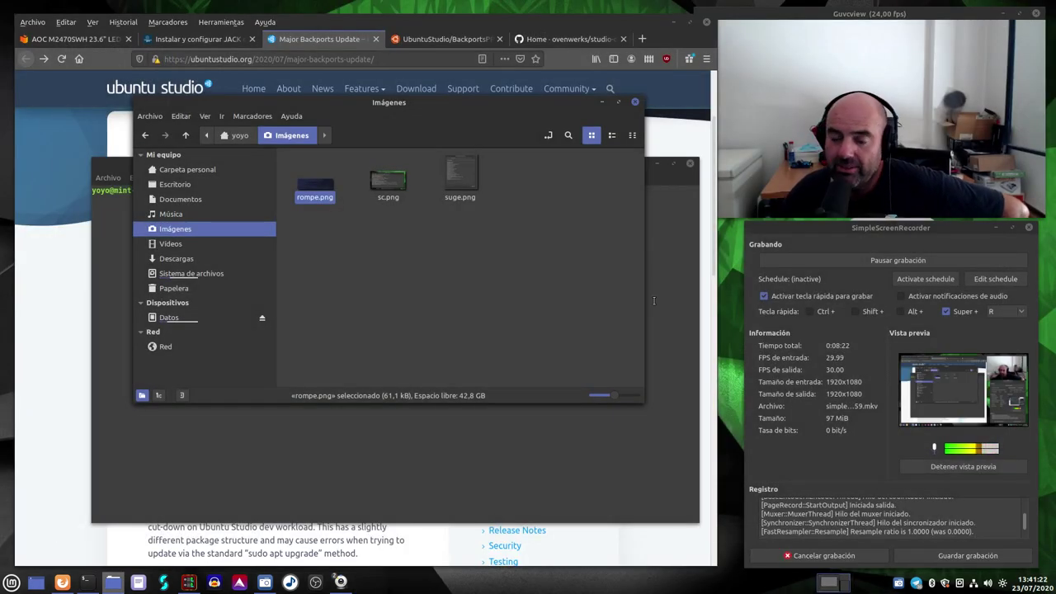
left_click(446, 294)
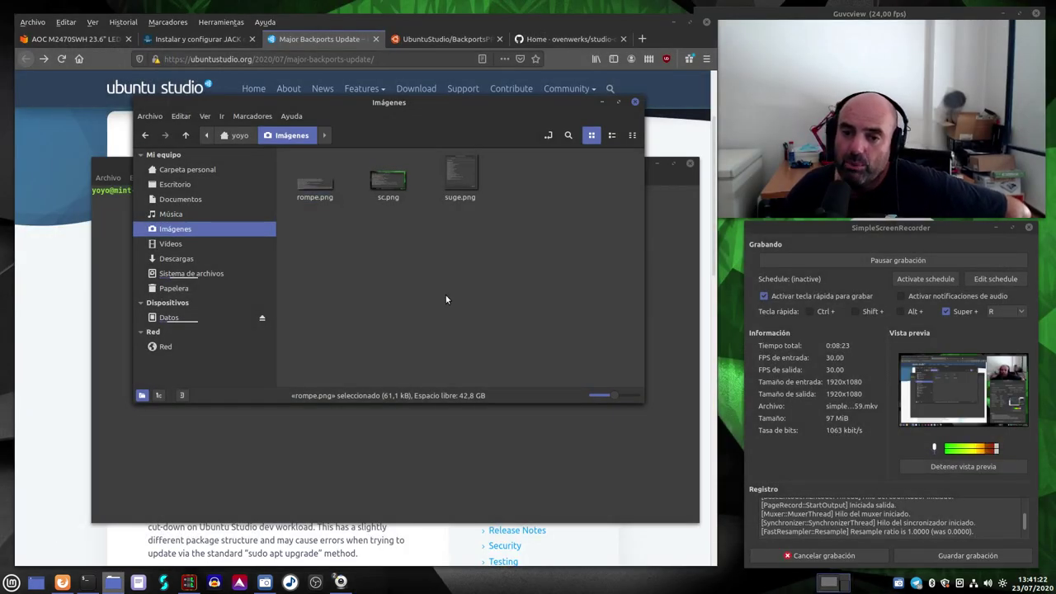
left_click(635, 101)
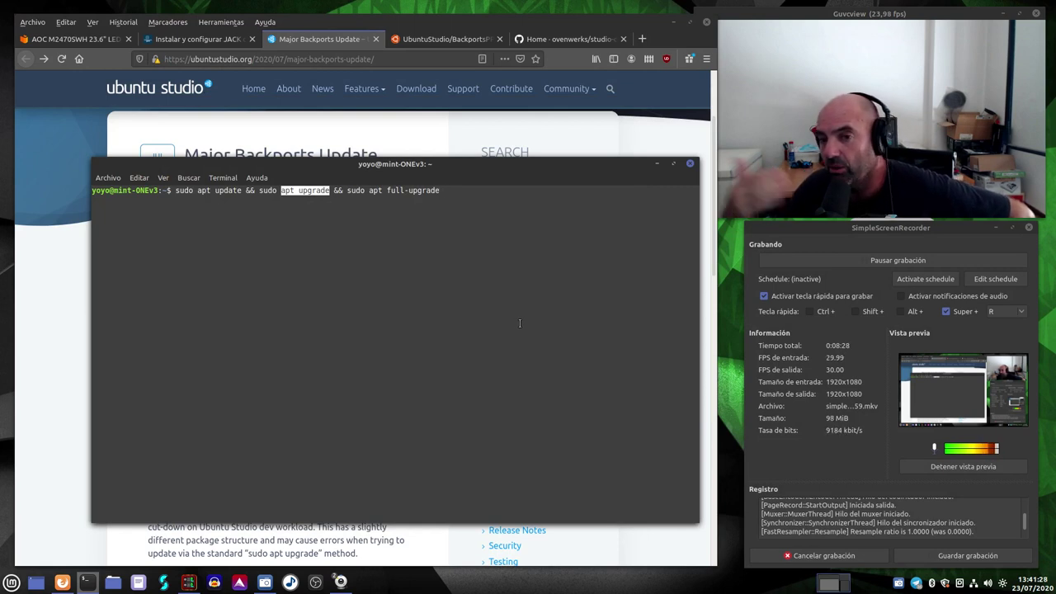
left_click(487, 310)
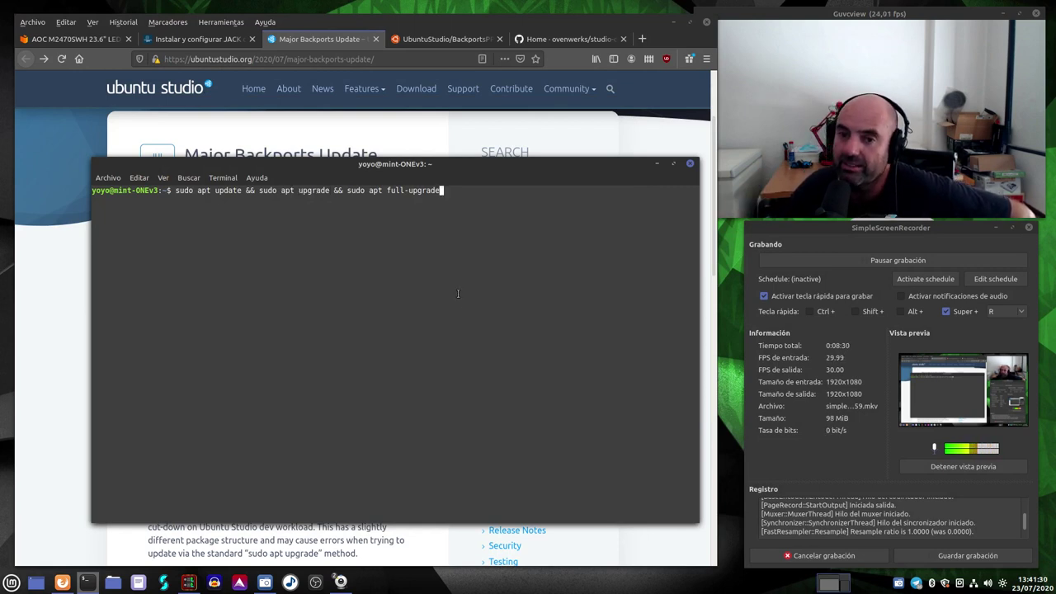
Step: Return to the Major Backports Update article in Firefox and highlight its two apt commands one after the other
left_click(89, 345)
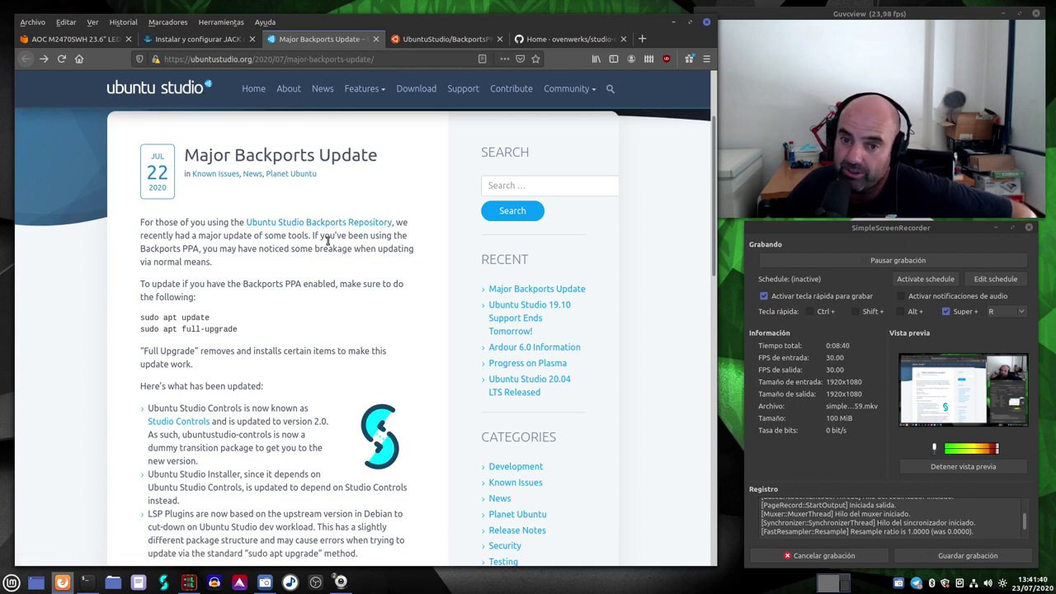
left_click_drag(213, 320, 132, 317)
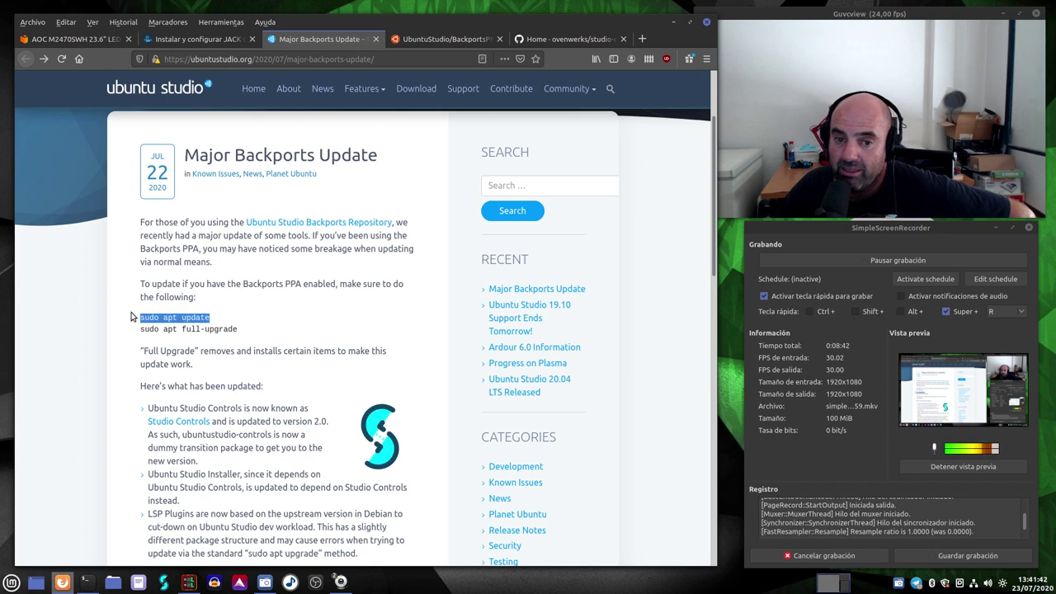
left_click(211, 329)
left_click_drag(239, 330, 138, 328)
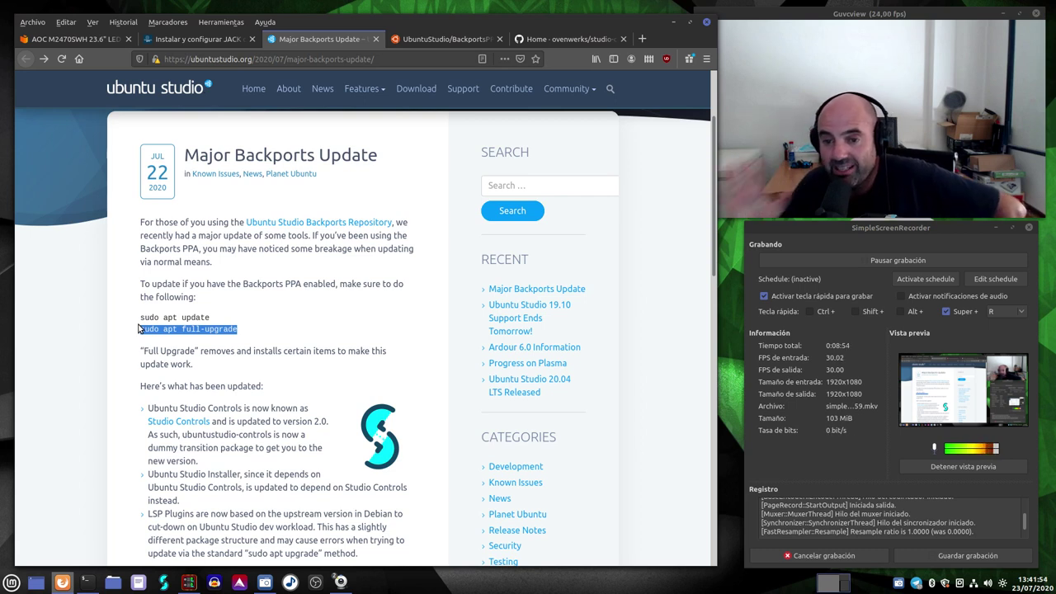
left_click(289, 314)
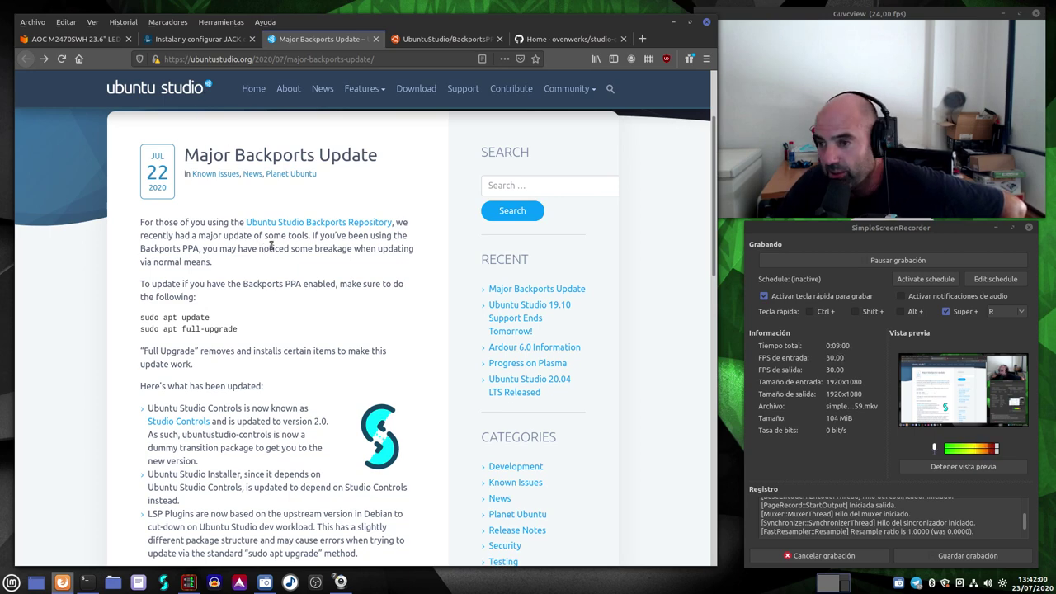
Step: Highlight the article's sentence on what "Full Upgrade" removes and installs, then clear the selection
scroll(291, 266, "down", 2)
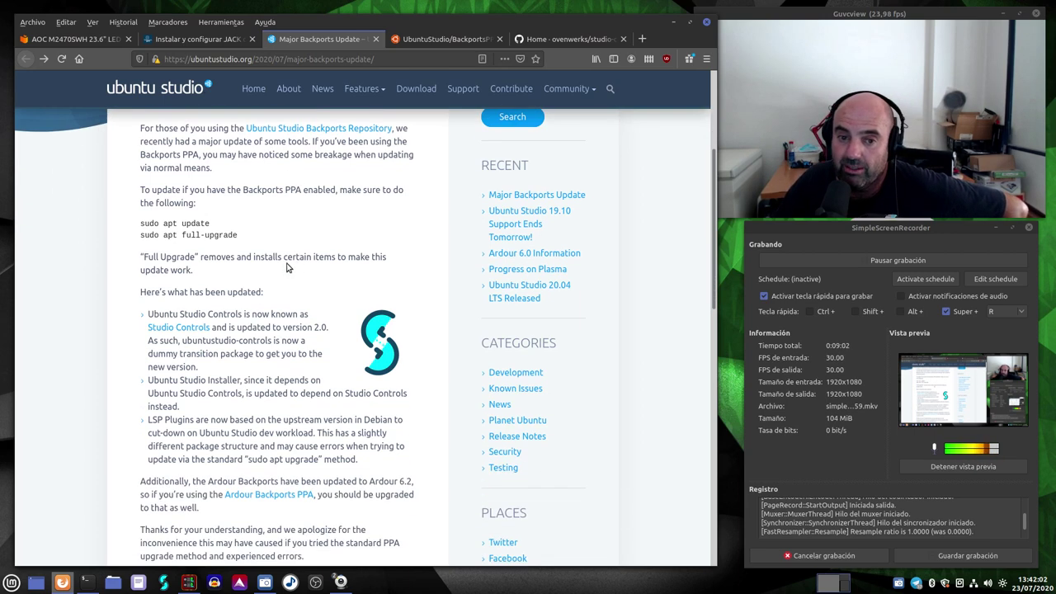
left_click_drag(221, 272, 139, 257)
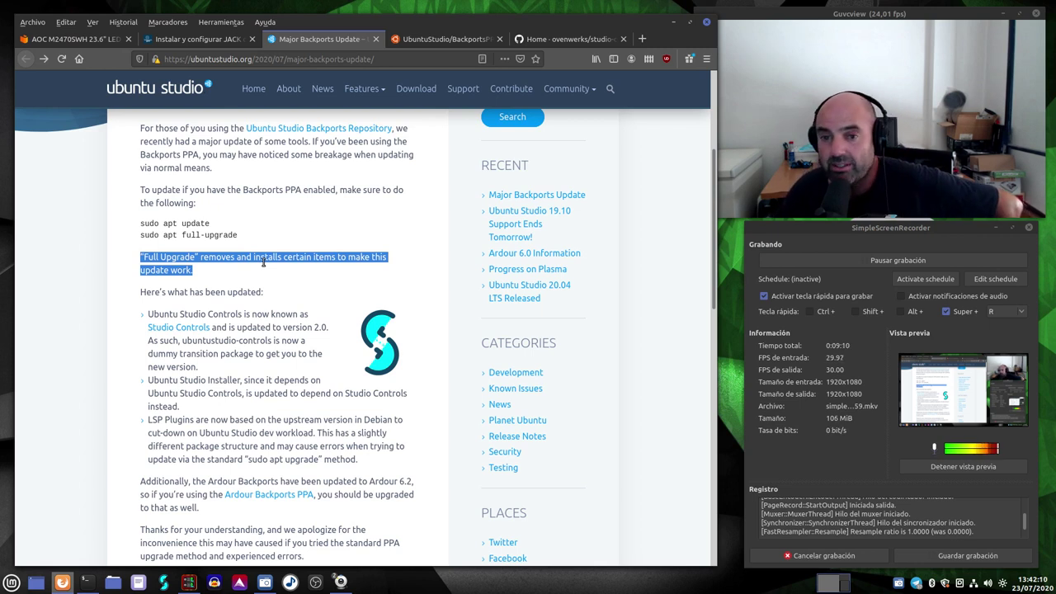
left_click(107, 318)
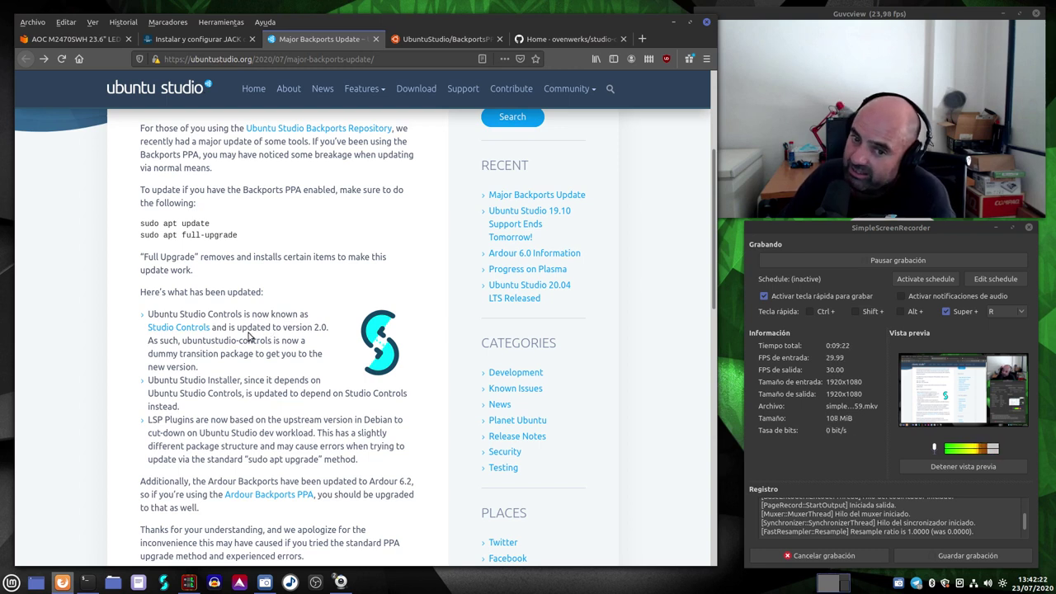
Step: Highlight the article's text on Studio Controls version 2.0 and on the ubuntustudio-controls dummy transition package, clearing the selection after each
left_click_drag(329, 333, 283, 315)
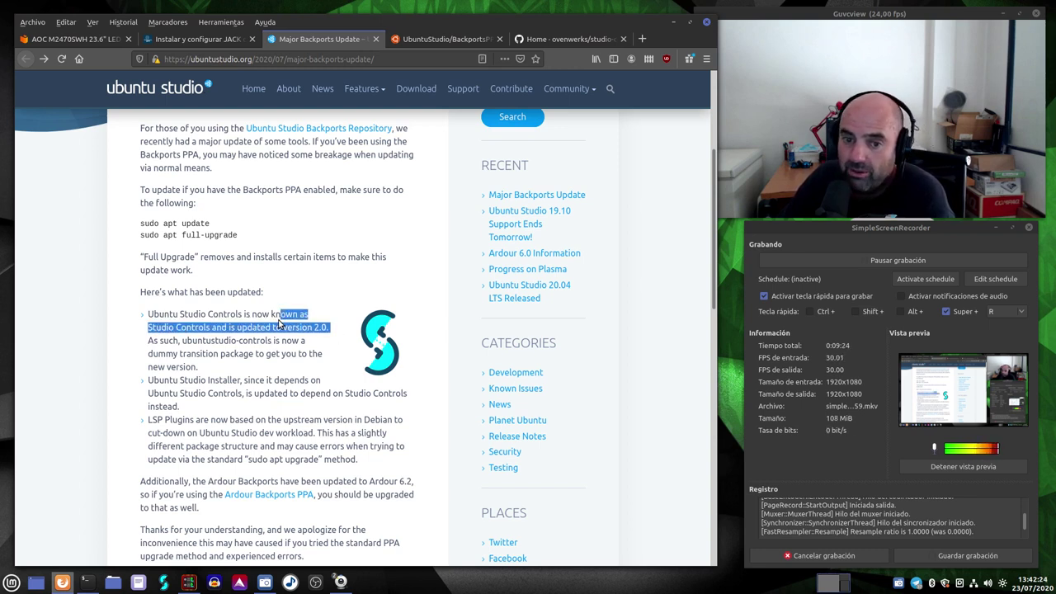
left_click(222, 363)
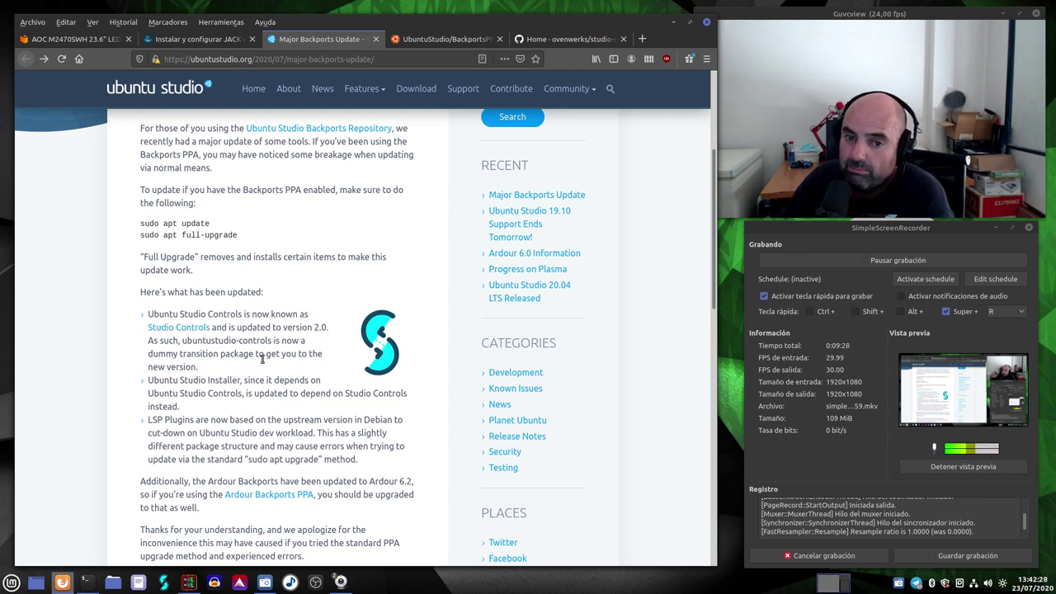
left_click_drag(322, 355, 206, 342)
left_click(202, 366)
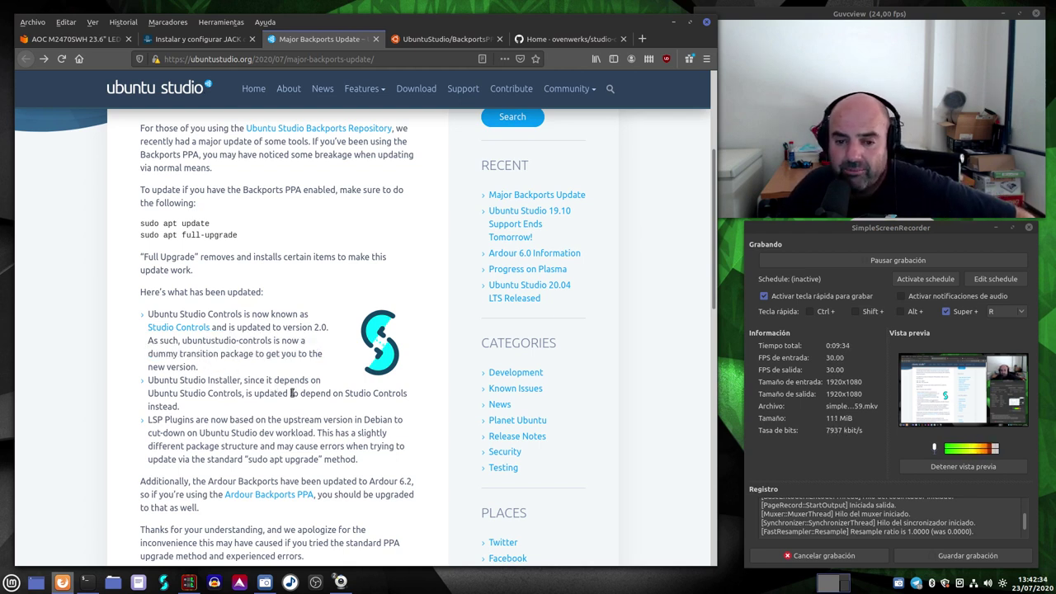
Step: Highlight "Studio Installer" and the statement on depending on Studio Controls instead, then clear the selection
left_click_drag(243, 380, 172, 381)
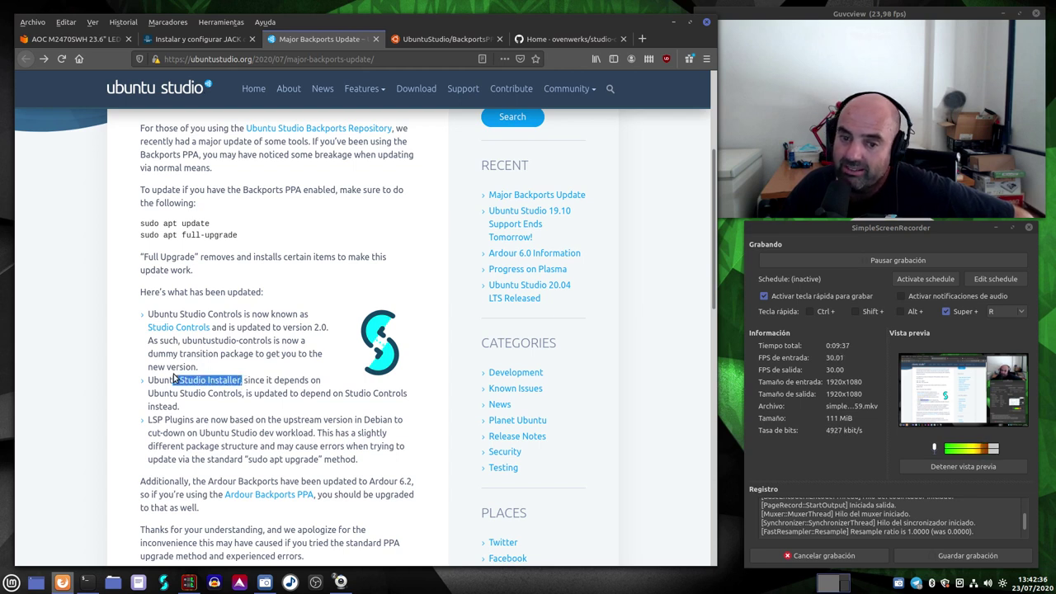
left_click(240, 394)
mouse_move(240, 395)
left_mouse_down()
mouse_move(149, 394)
mouse_move(148, 381)
mouse_move(182, 407)
mouse_move(183, 394)
mouse_move(274, 395)
mouse_move(243, 394)
left_mouse_up()
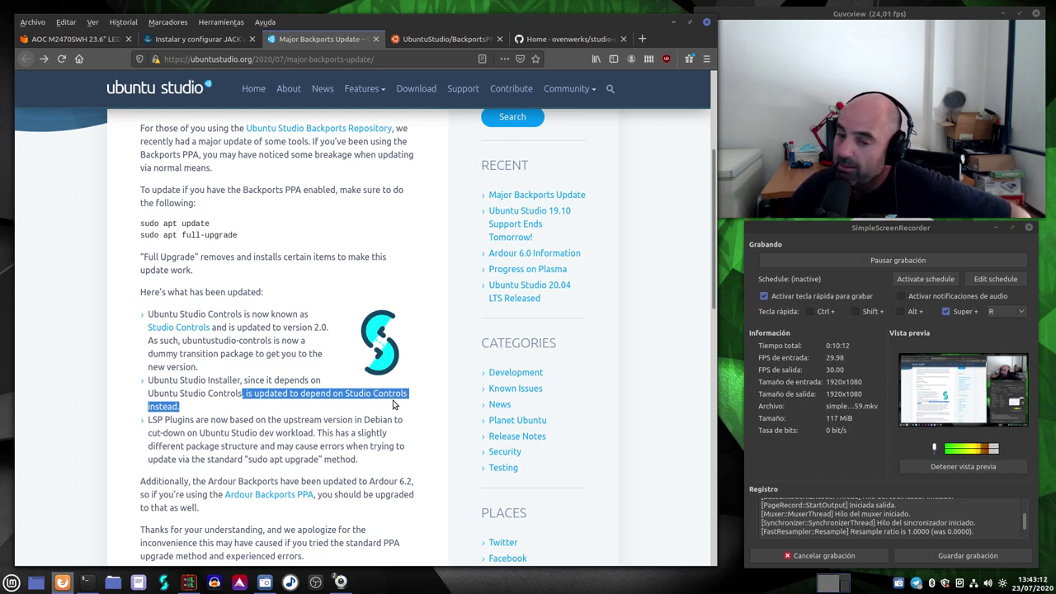
left_click(406, 383)
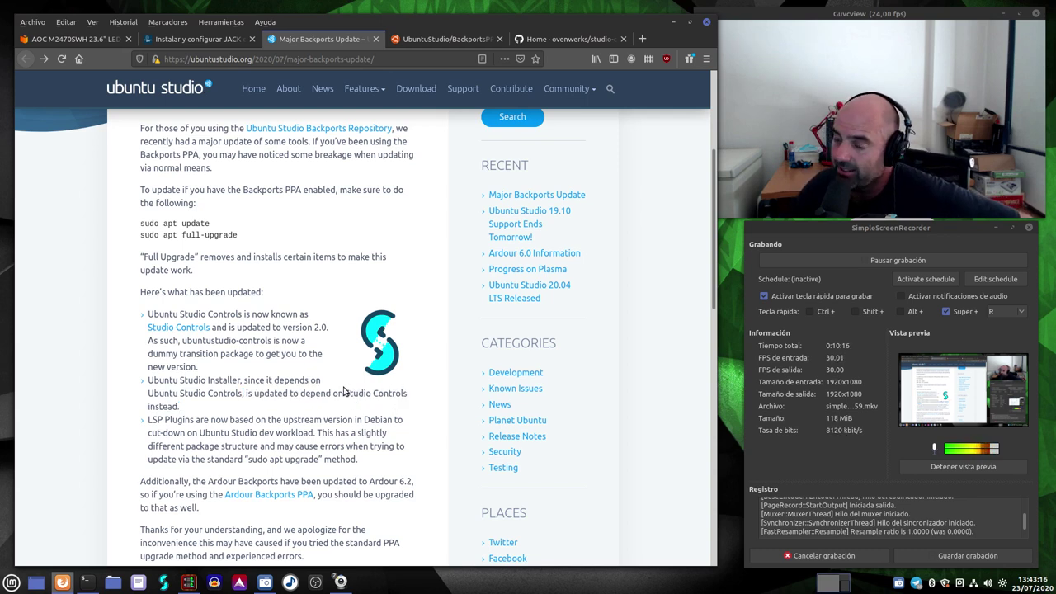
Step: Highlight the whole LSP Plugins bullet and its phrase "Ubuntu Studio dev workload", clearing the selection after each
left_click_drag(358, 461, 147, 420)
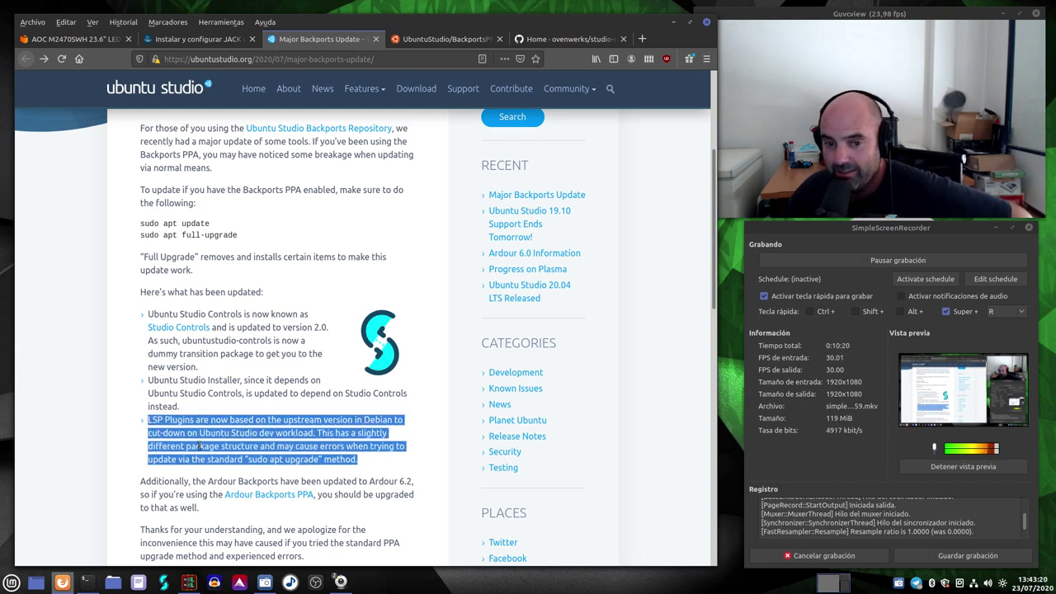
left_click(312, 445)
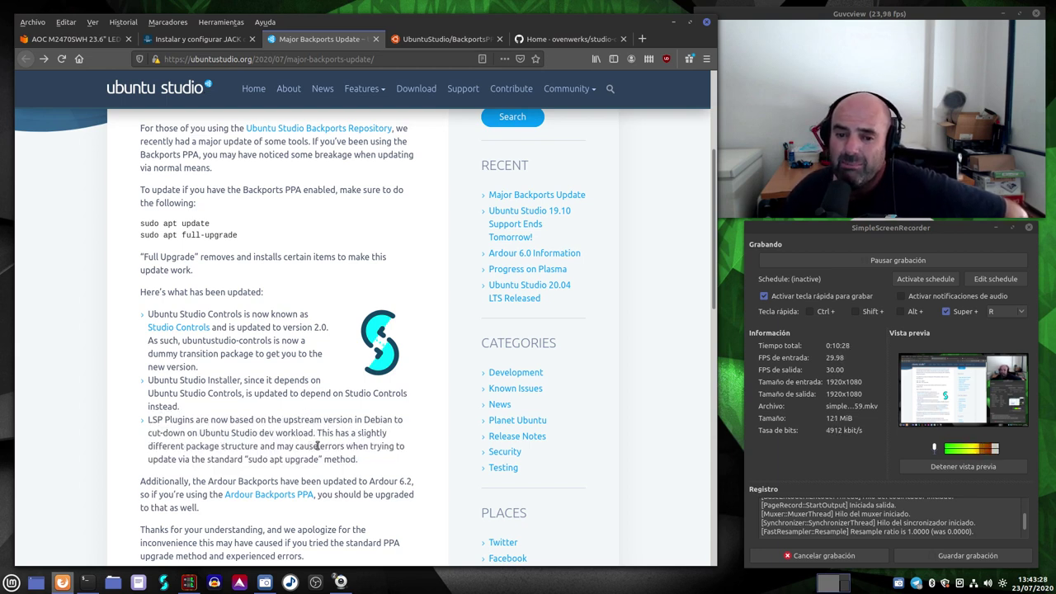
left_click_drag(313, 437, 197, 432)
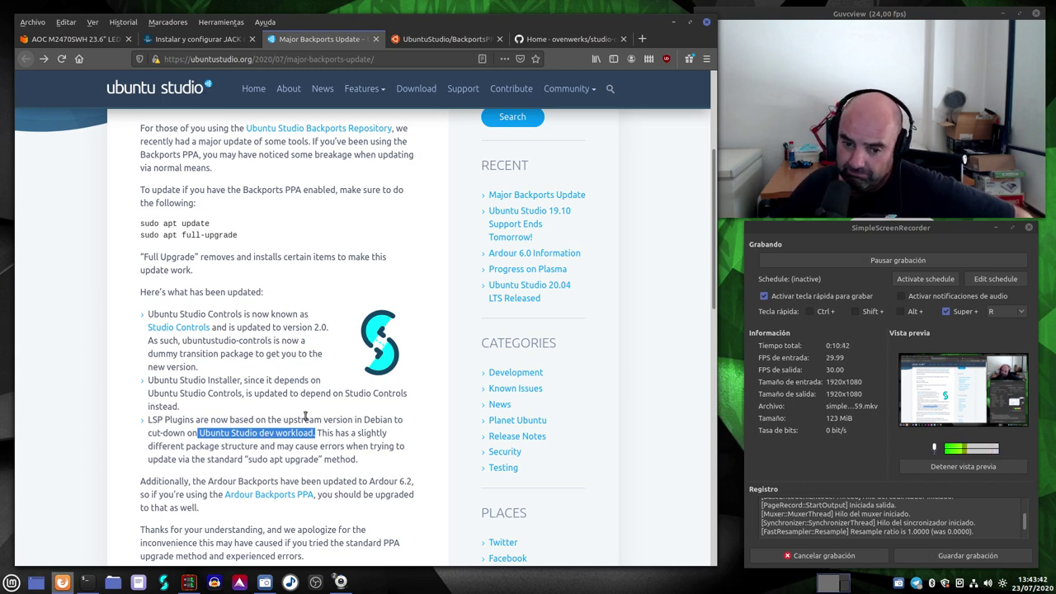
left_click(341, 430)
Step: Highlight the article's statement on the Ardour 6.2 backports update and open the Ardour Backports PPA link in a new tab
scroll(344, 431, "down", 3)
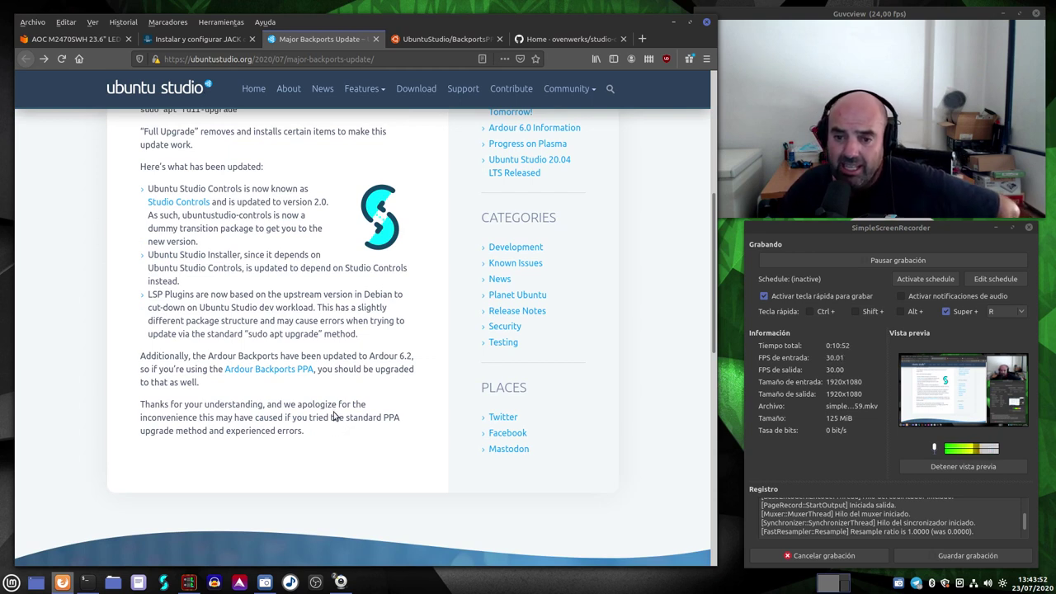
left_click_drag(413, 357, 202, 347)
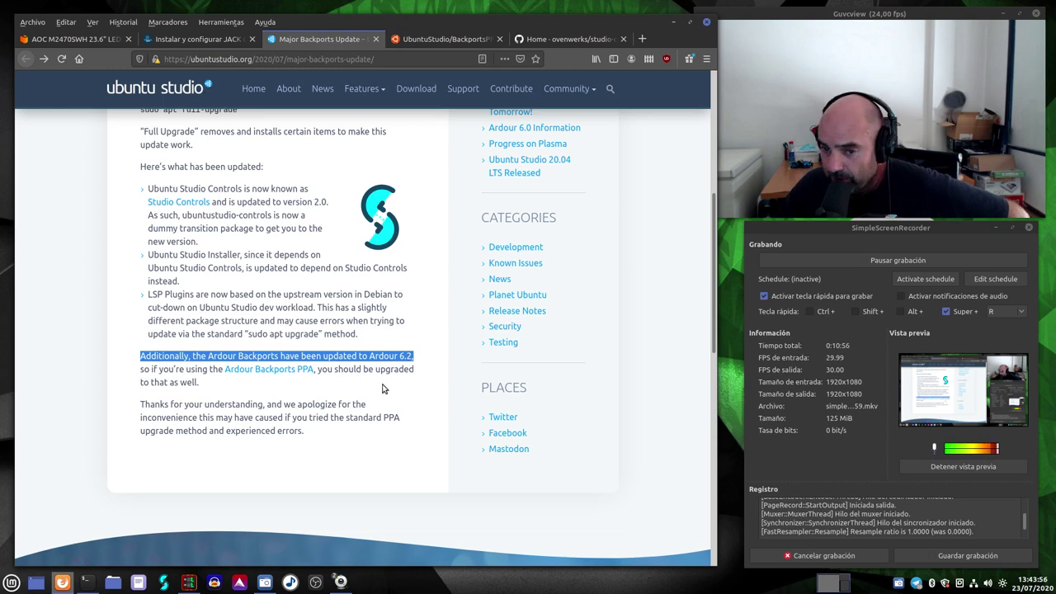
right_click(291, 370)
left_click(330, 377)
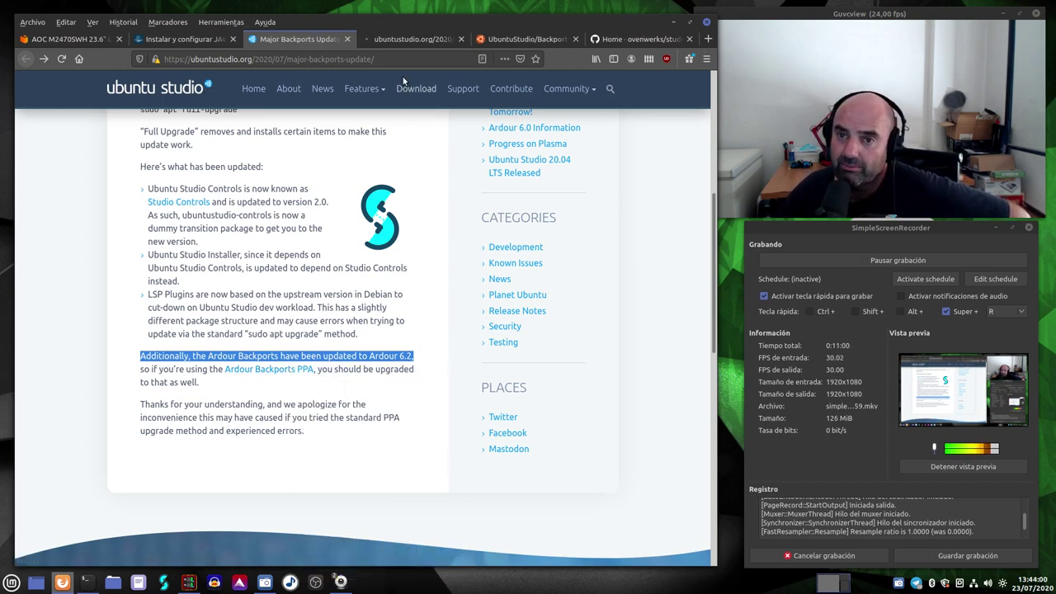
Step: Skim the Ardour 6.0 Information article and the list of installation steps in the JACK configuration post
left_click(401, 43)
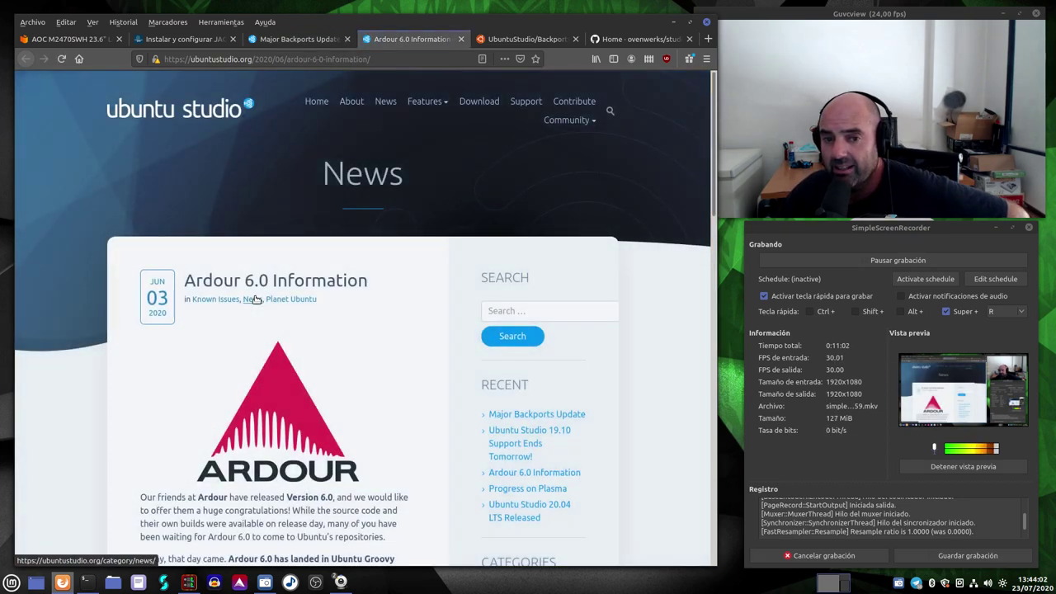
scroll(131, 310, "down", 3)
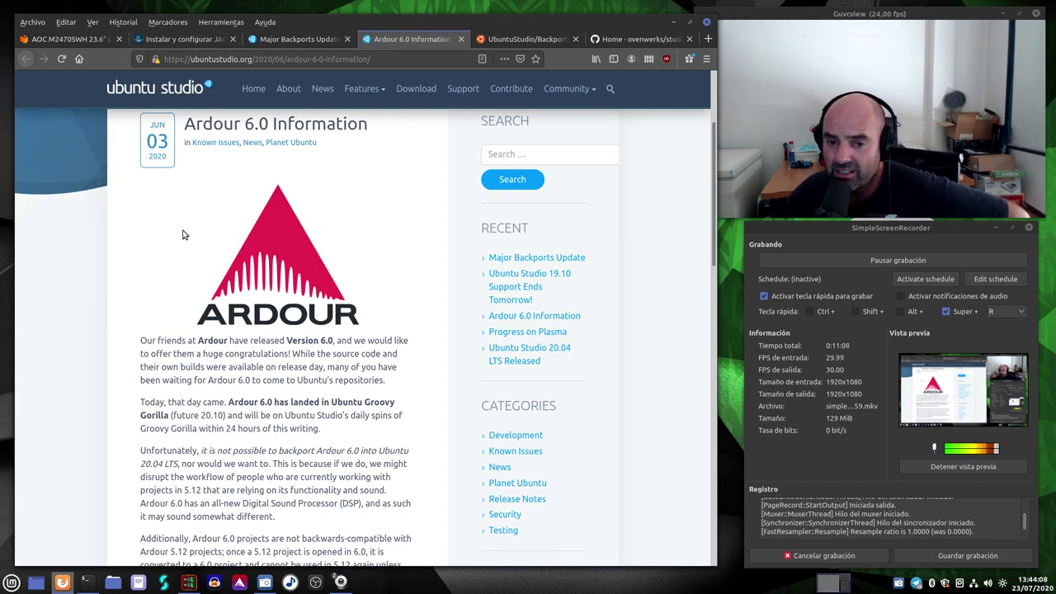
scroll(164, 262, "down", 8)
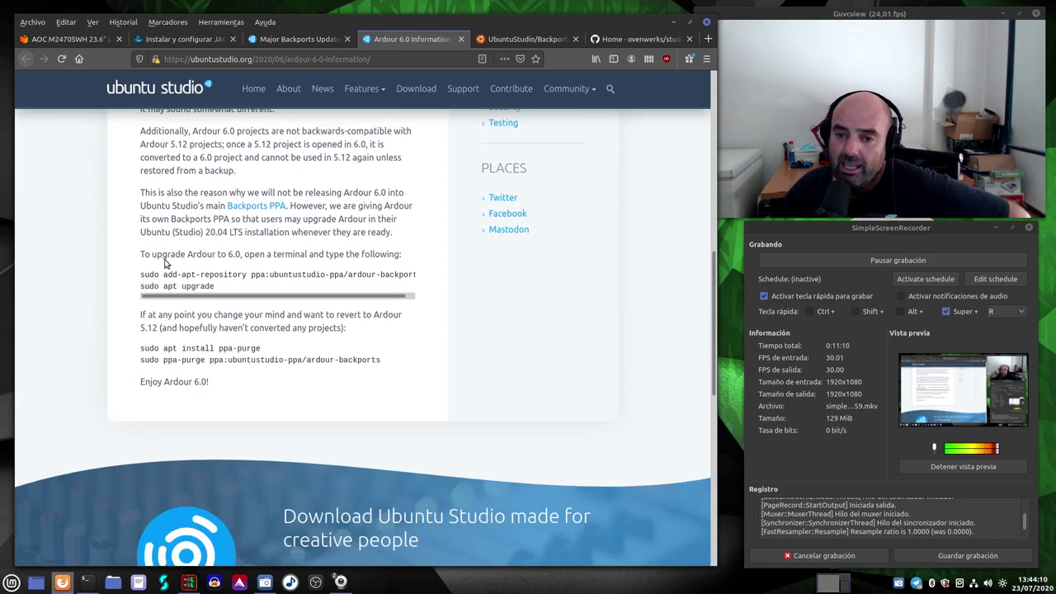
scroll(164, 263, "up", 10)
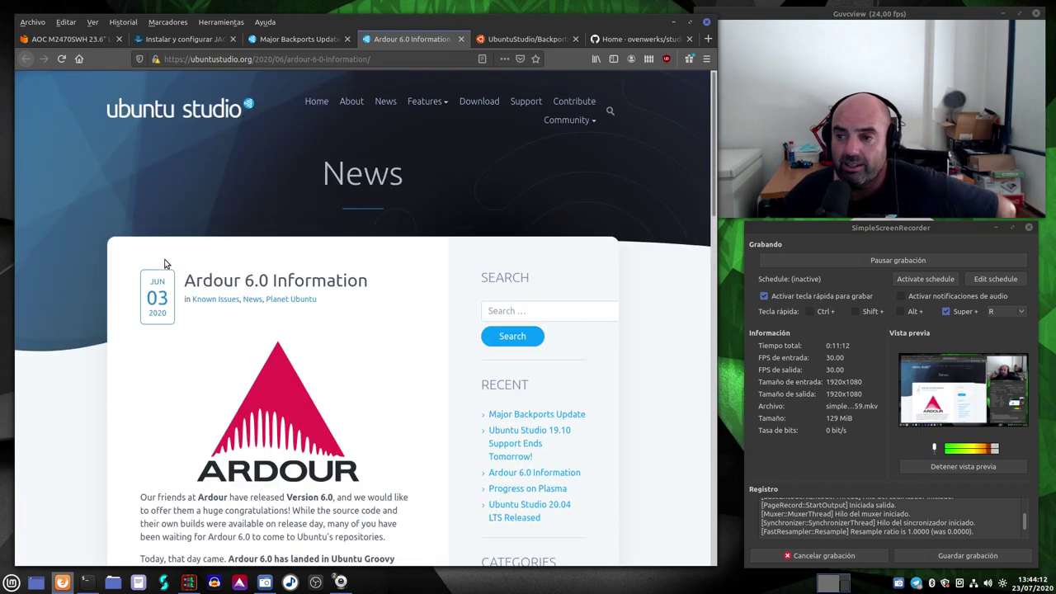
left_click(173, 37)
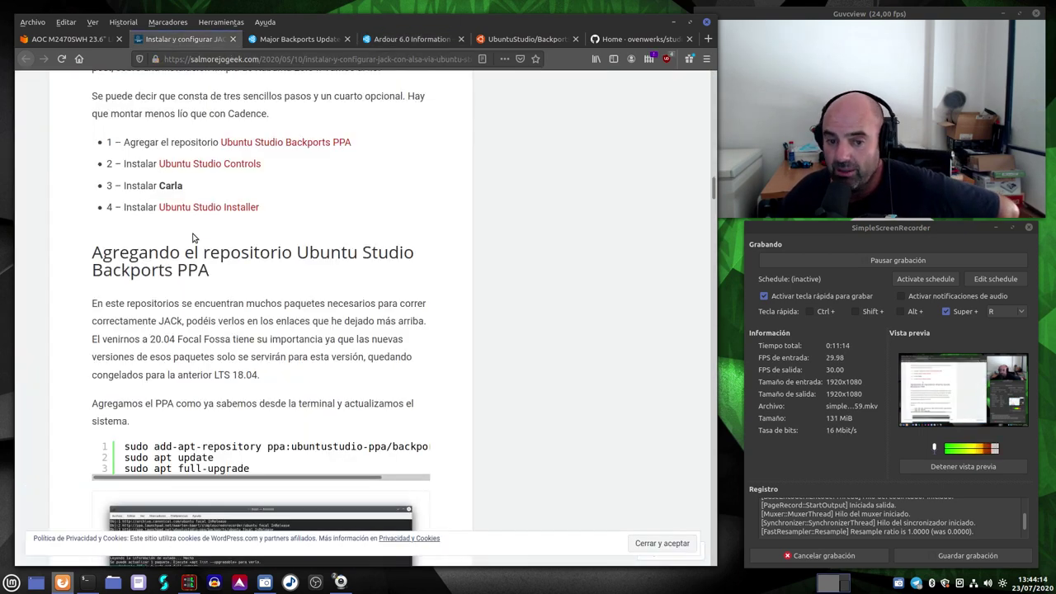
scroll(198, 237, "up", 6)
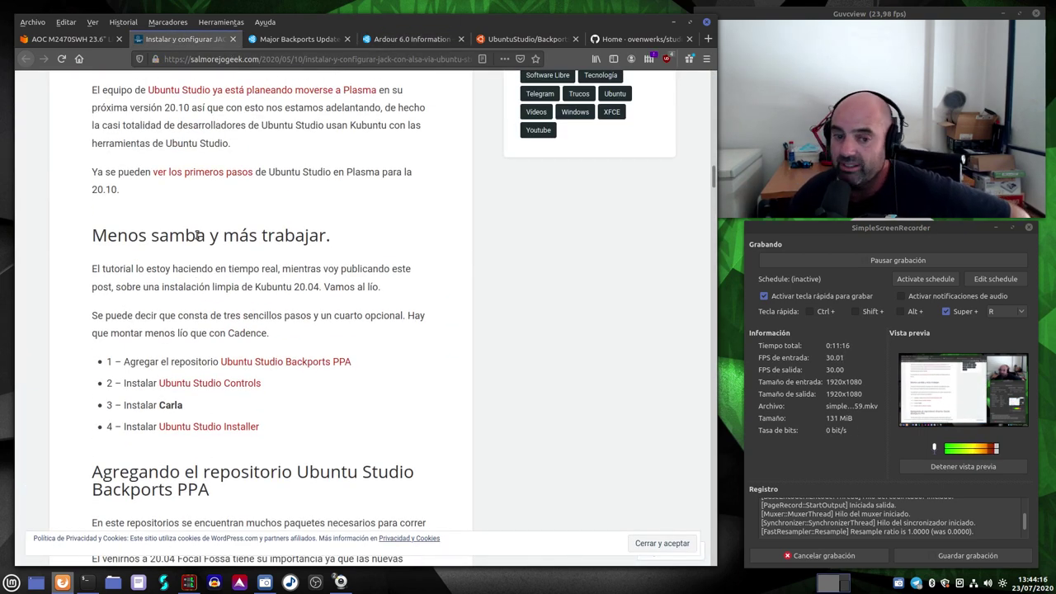
Step: Minimize Firefox and the terminal, view sc.png from the Imágenes folder, then close the image and minimize the file manager
left_click(678, 23)
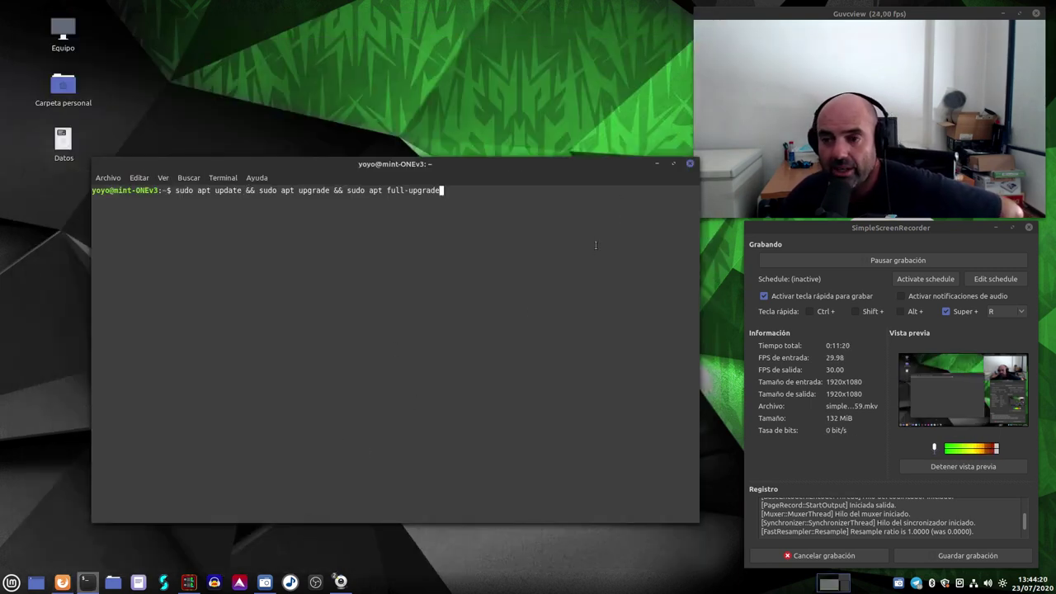
left_click(657, 164)
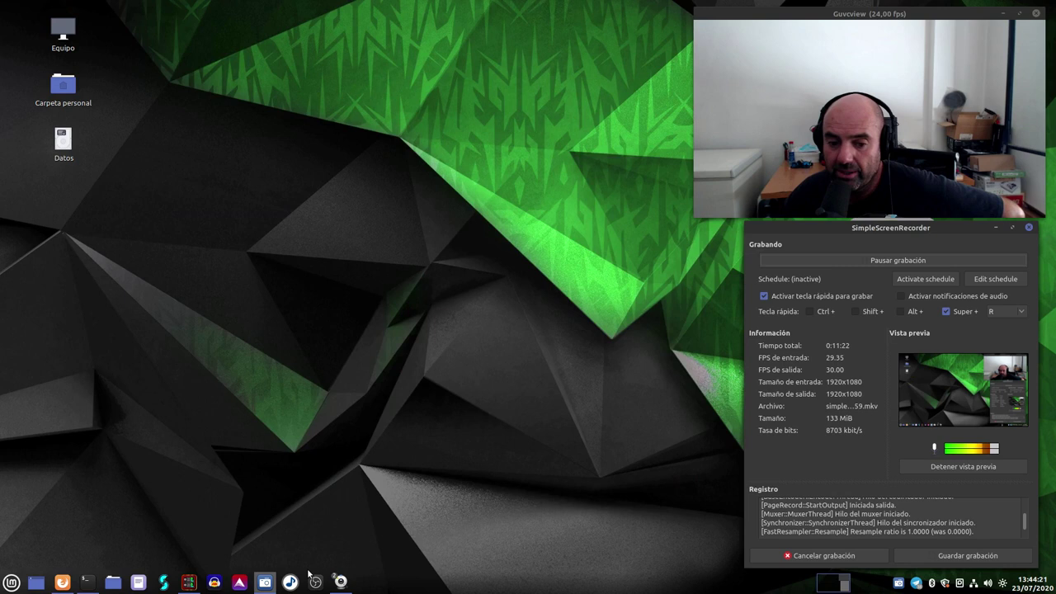
left_click(112, 584)
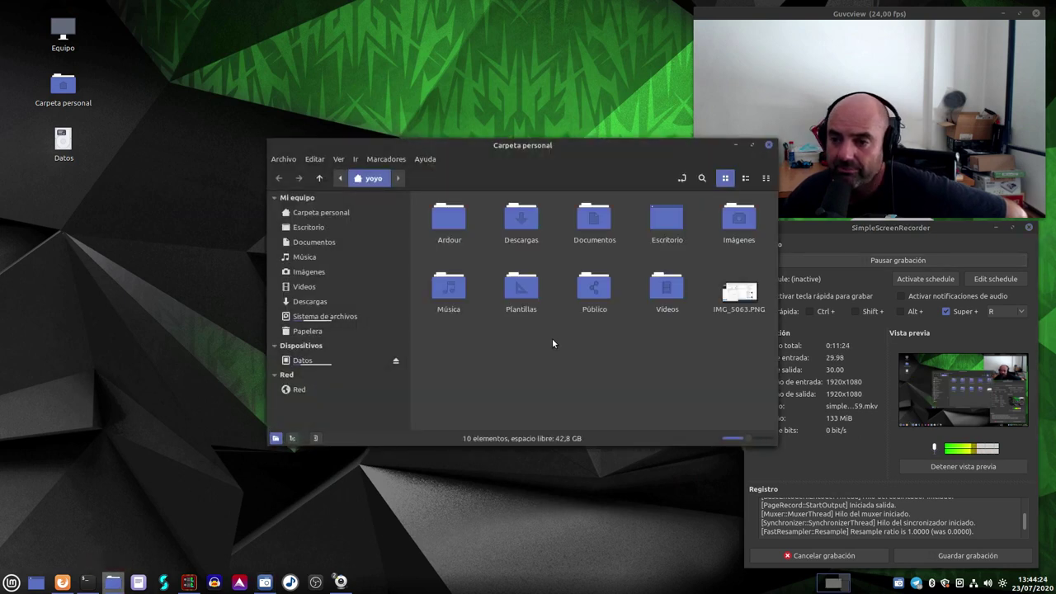
double_click(738, 219)
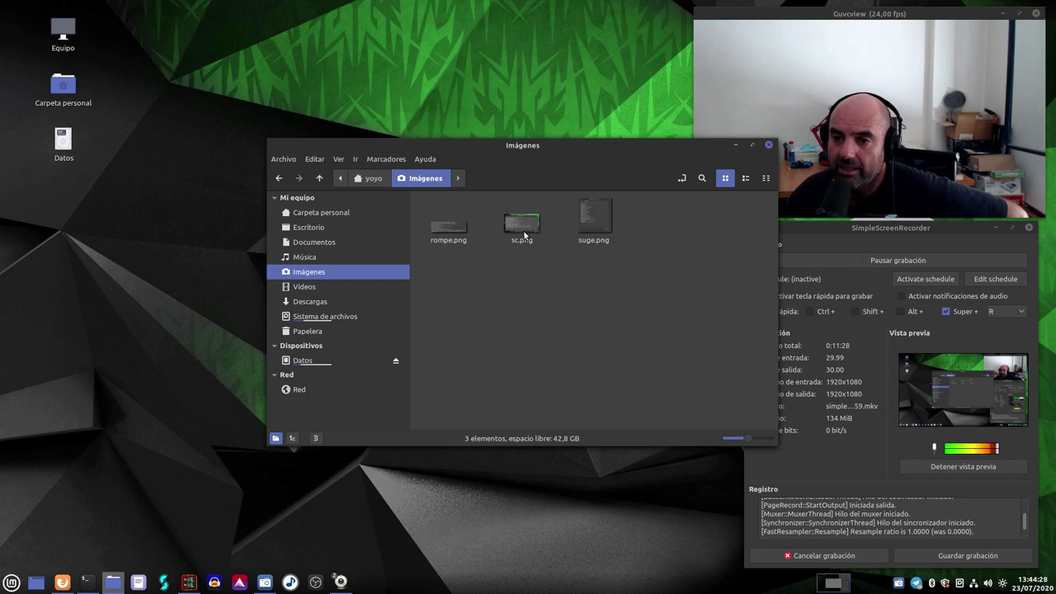
double_click(517, 224)
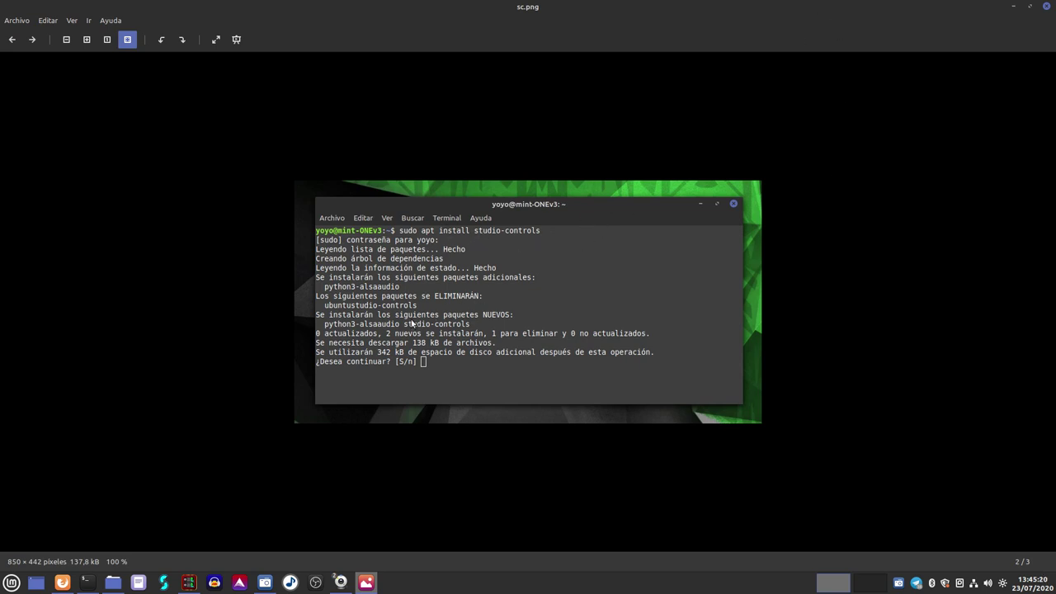
left_click(1047, 9)
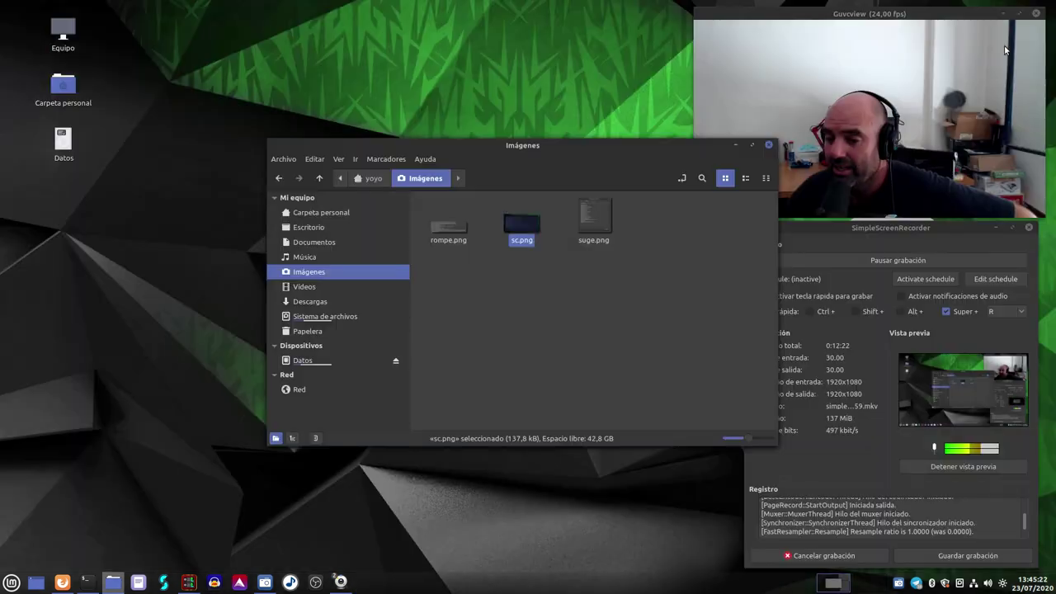
left_click(735, 145)
Step: Return to the Major Backports Update article in Firefox and follow its Studio Controls link
left_click(62, 583)
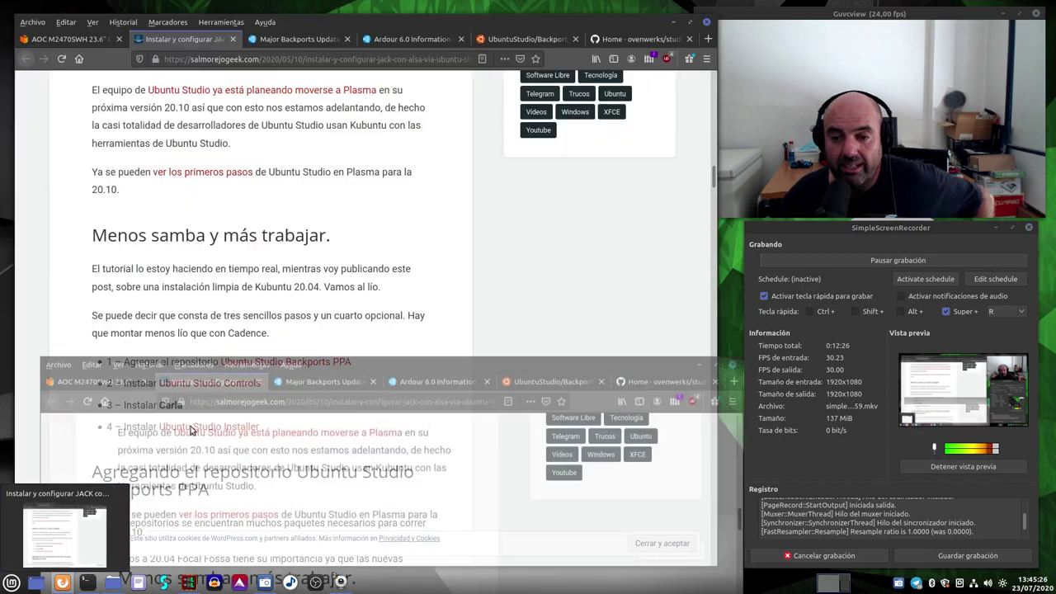
left_click(302, 42)
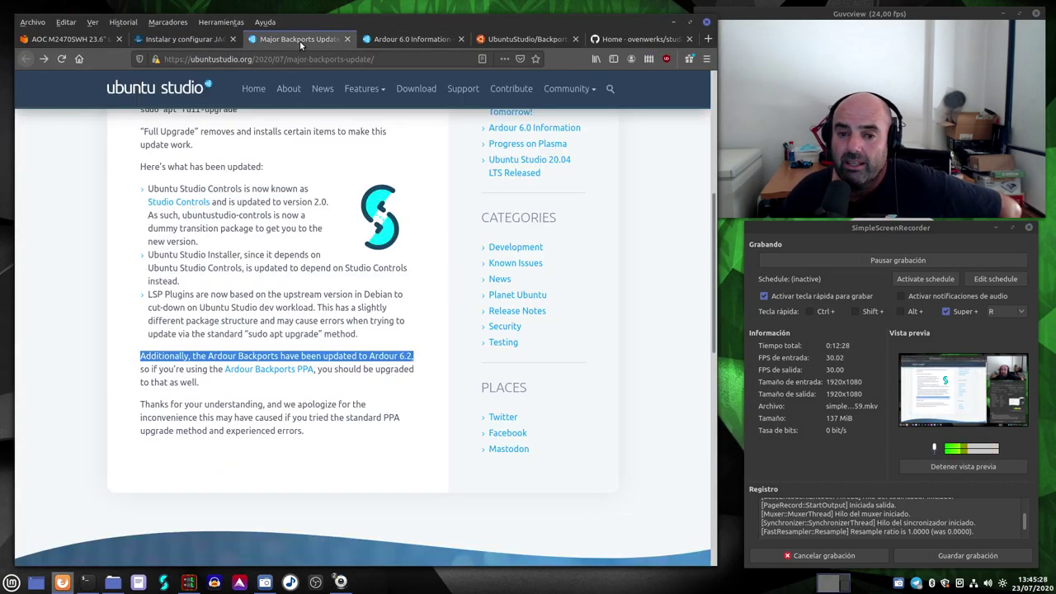
scroll(203, 193, "up", 3)
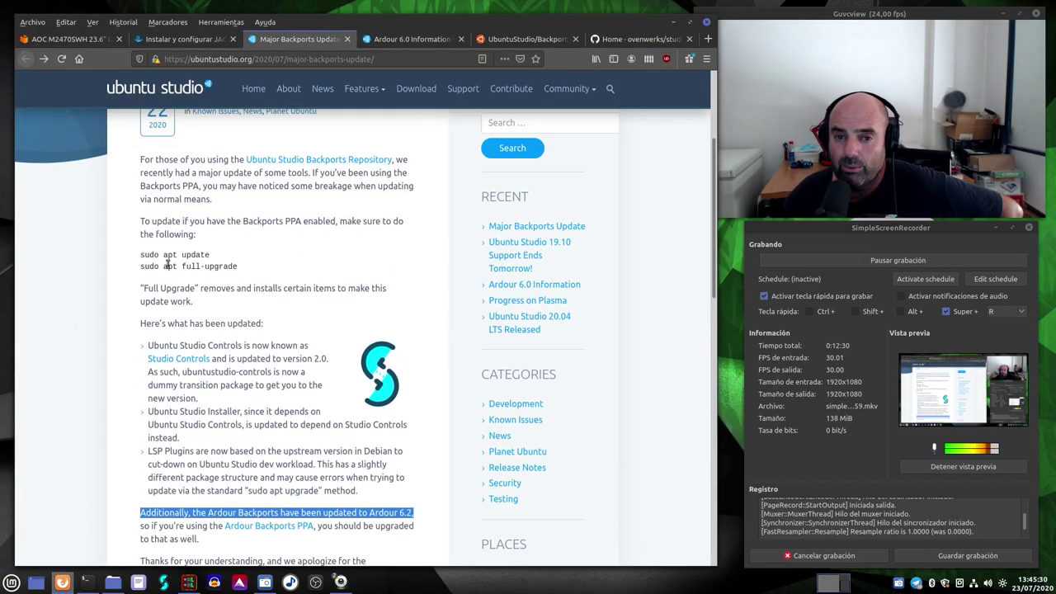
left_click(174, 362)
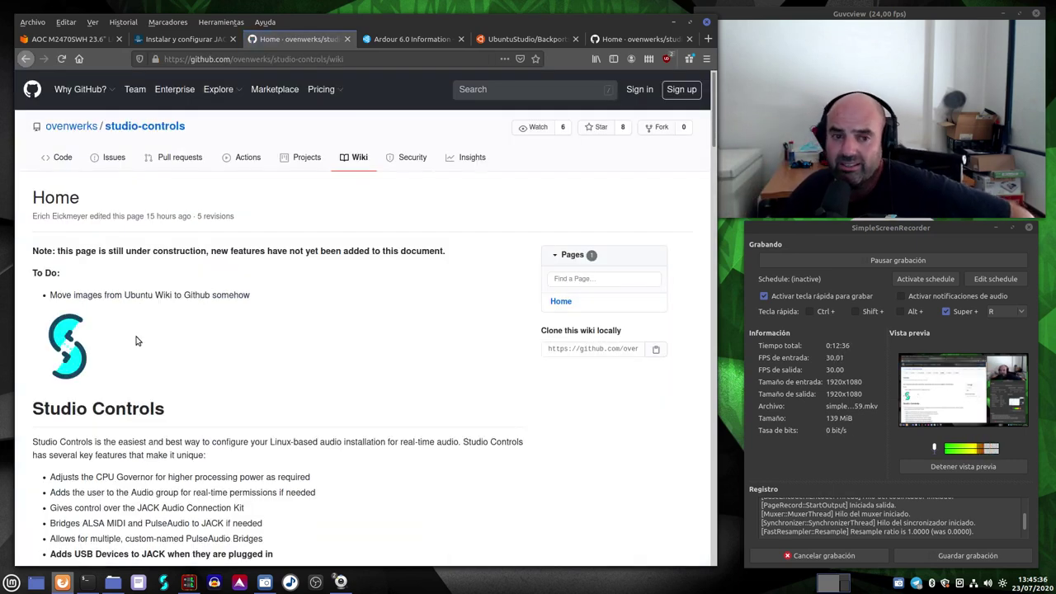
Step: Highlight the Studio Controls install commands in the wiki's Obtaining Studio Controls section, first for Ubuntu and then for Fedora
scroll(137, 340, "down", 3)
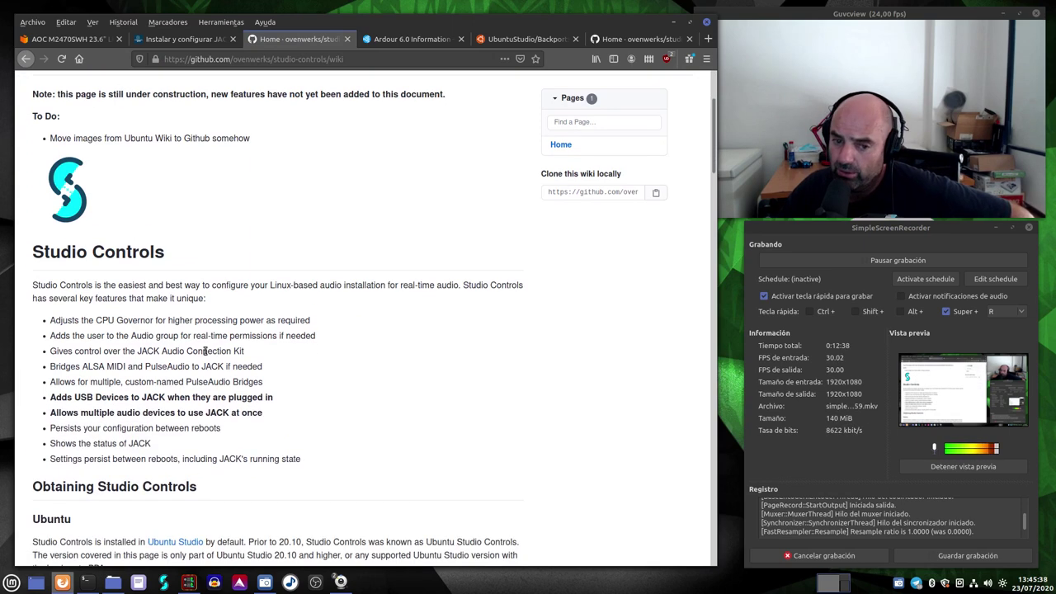
scroll(210, 337, "down", 4)
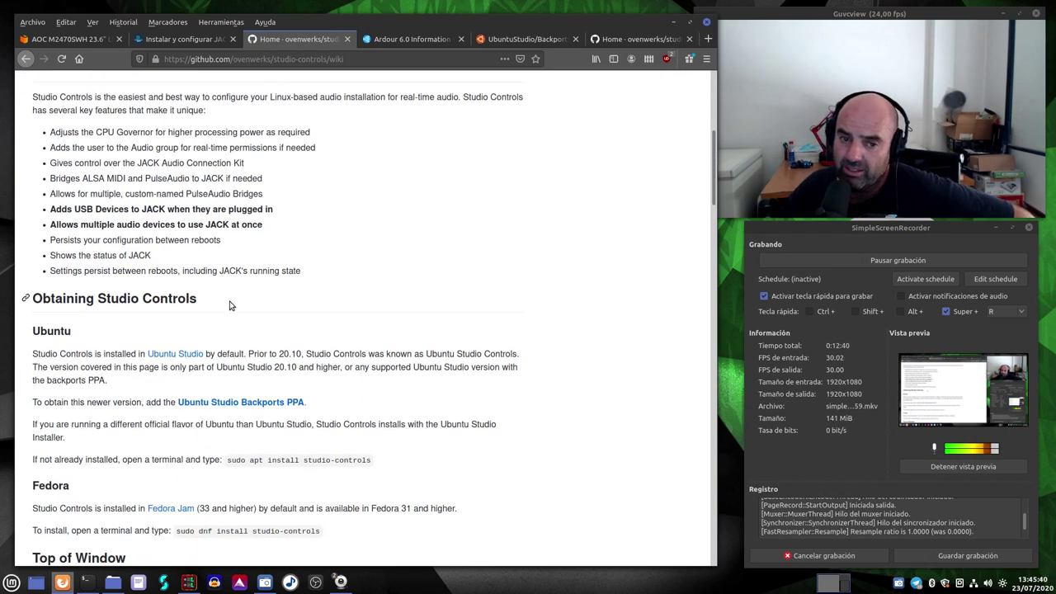
scroll(235, 302, "down", 3)
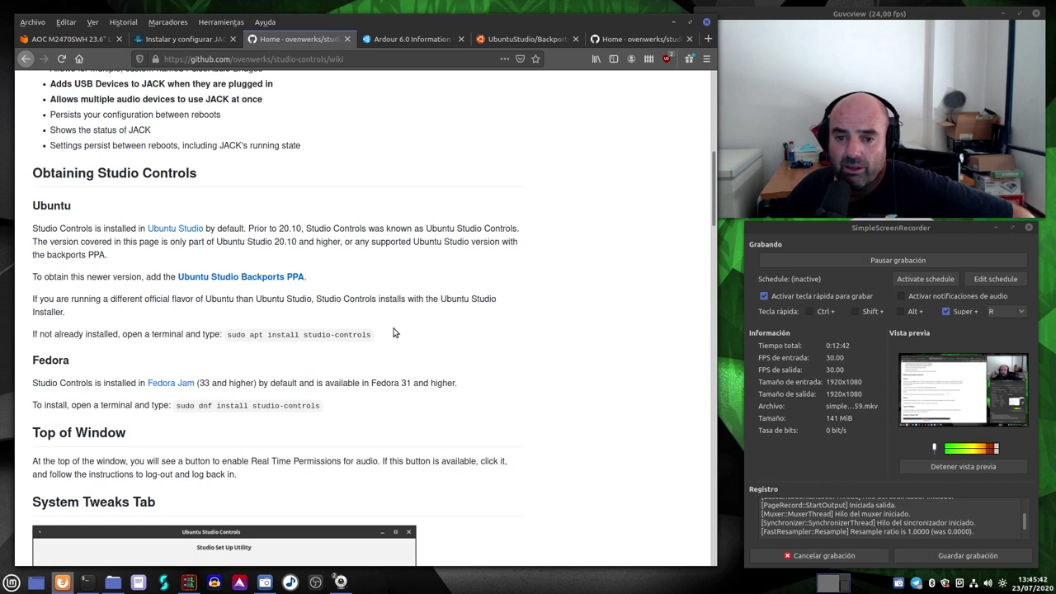
left_click_drag(373, 334, 227, 334)
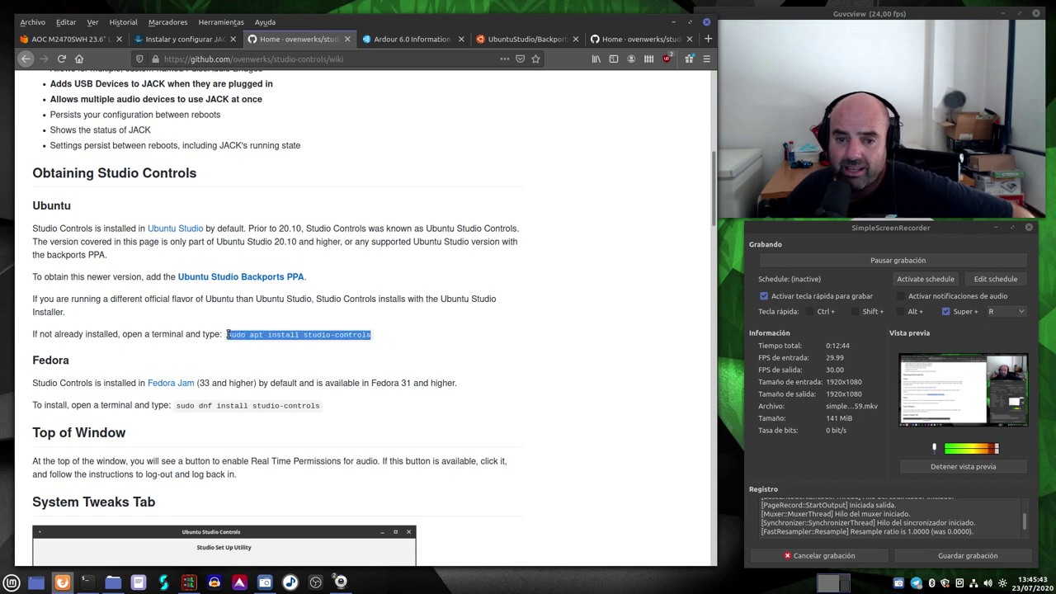
left_click(317, 361)
left_click_drag(385, 334, 226, 338)
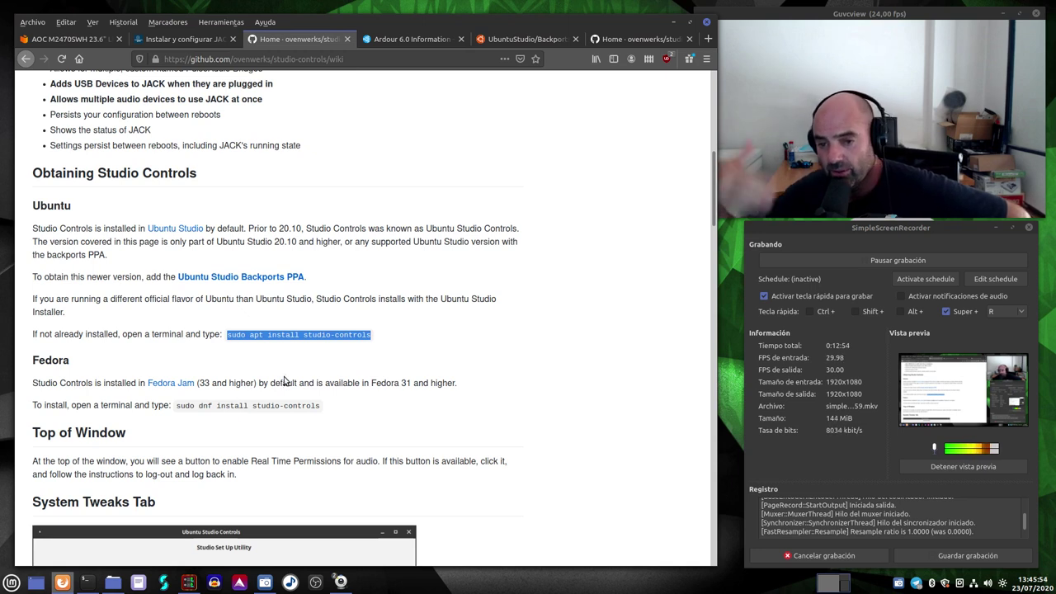
left_click(321, 405)
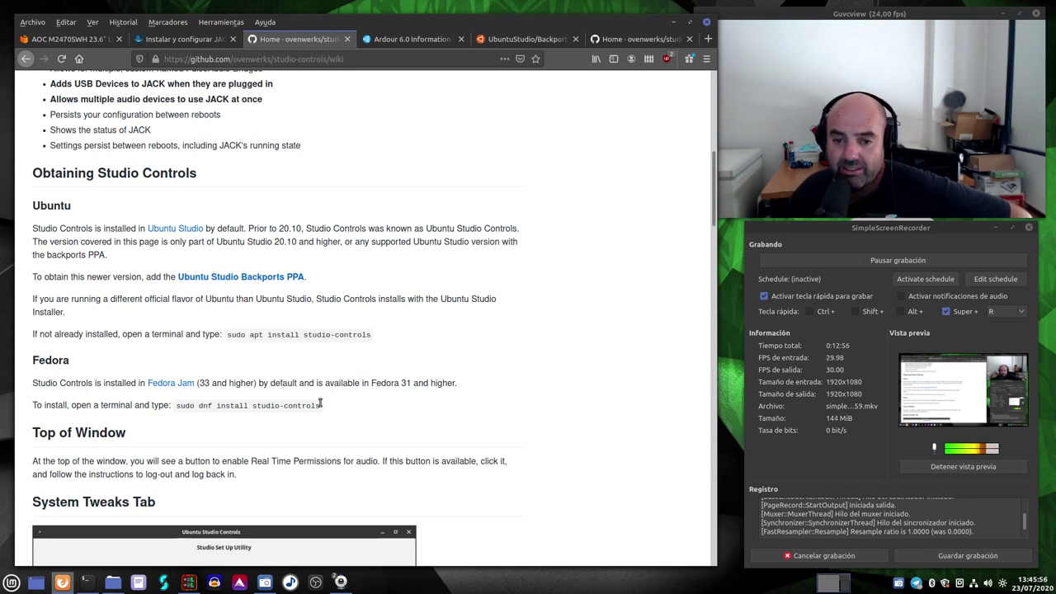
left_click_drag(321, 405, 179, 408)
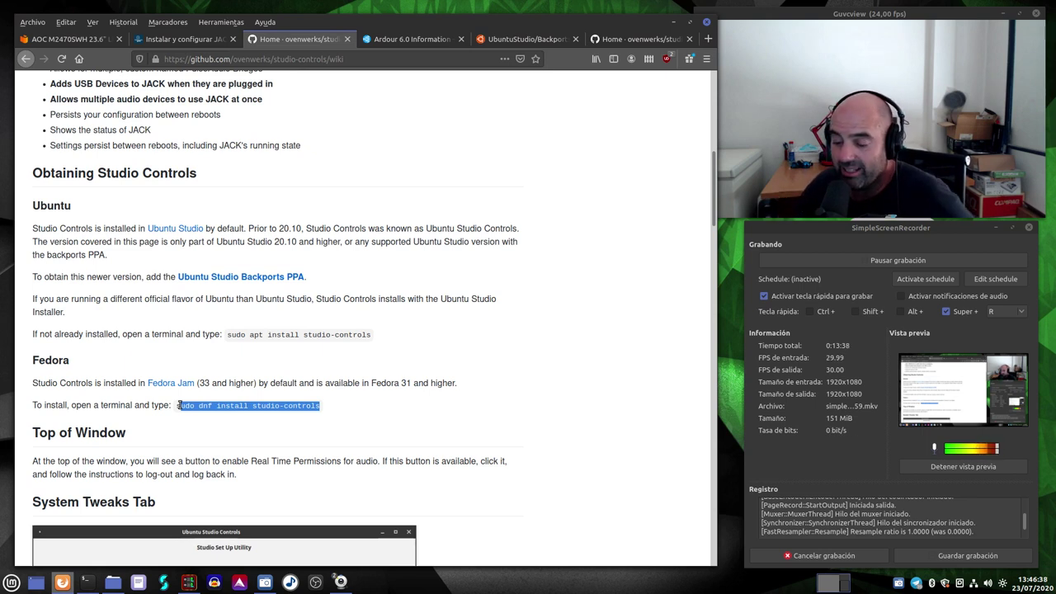
Step: Highlight the package name in the wiki's Fedora install command and skim ahead to the Jack Master Settings section
left_click(359, 396)
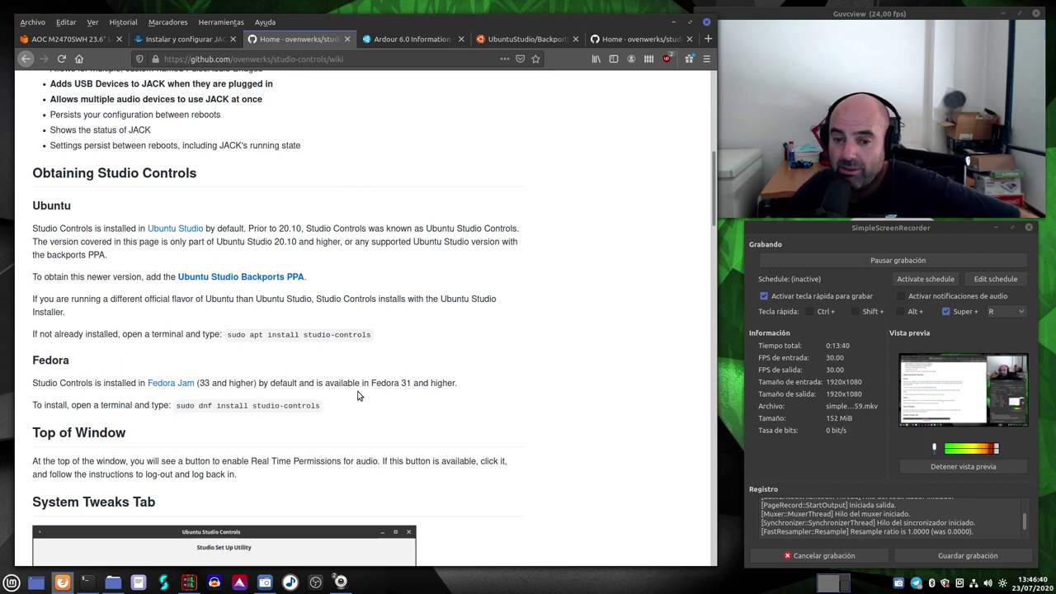
triple_click(296, 402)
left_click(288, 416)
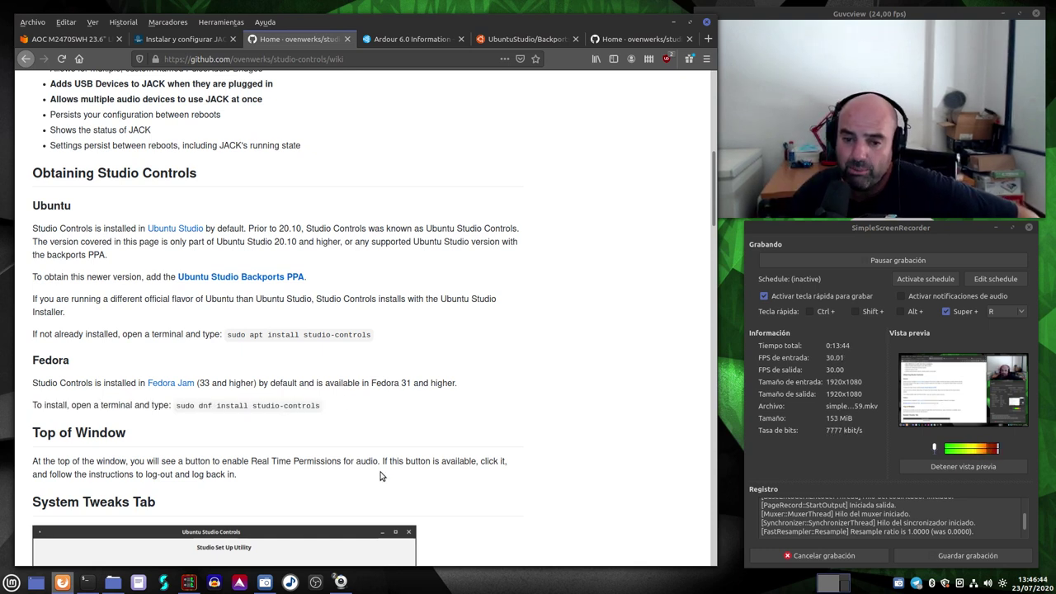
left_click_drag(322, 405, 249, 405)
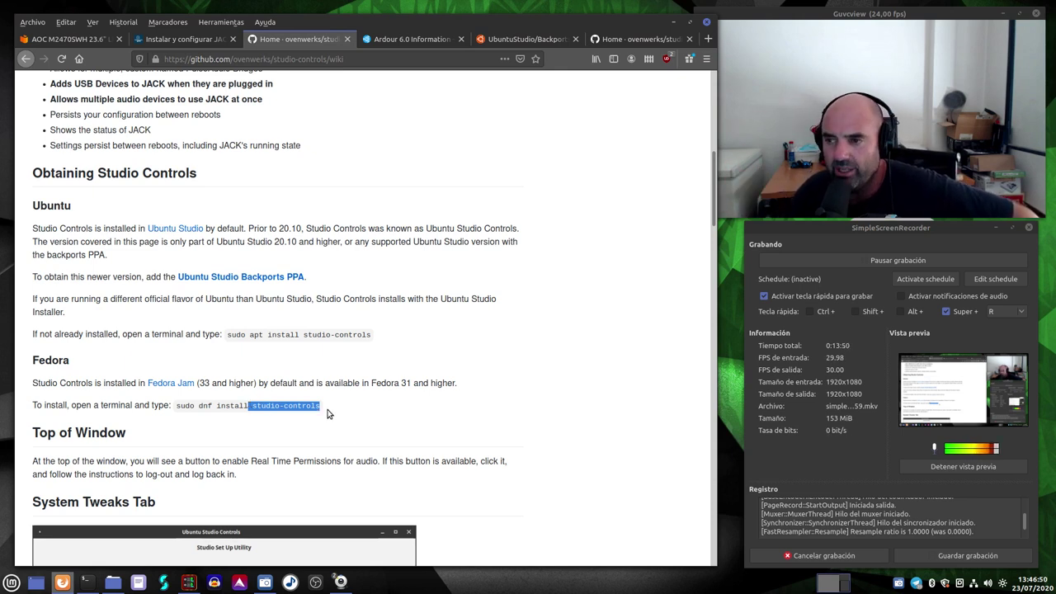
scroll(375, 417, "down", 10)
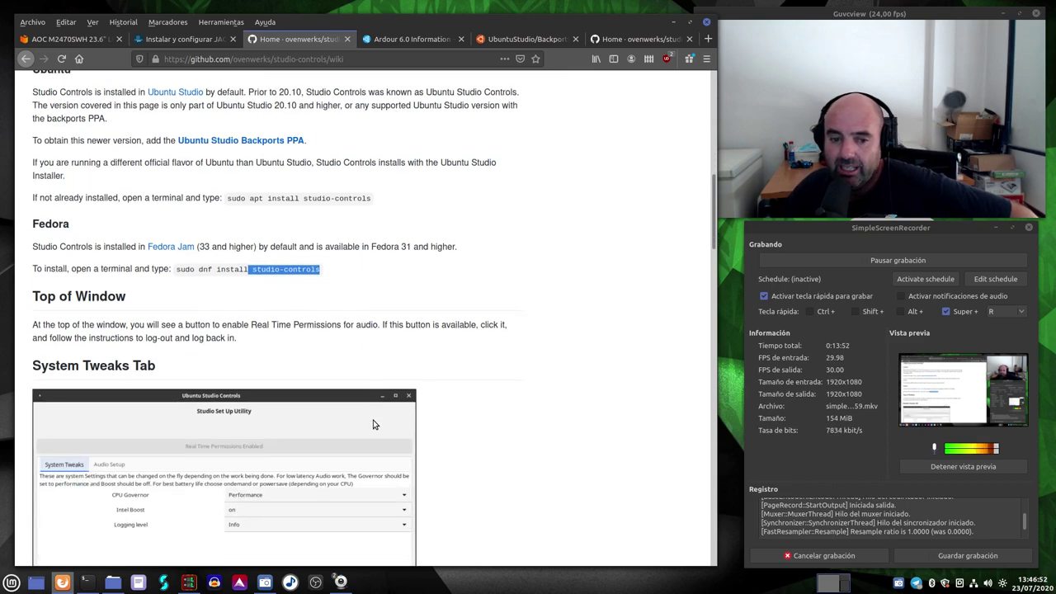
scroll(374, 413, "down", 3)
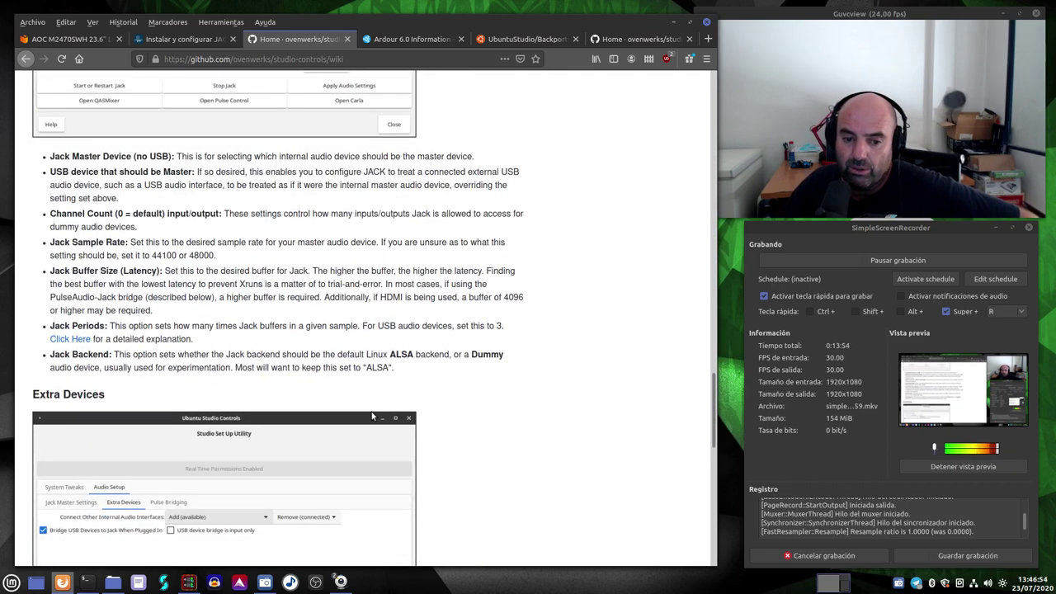
scroll(372, 417, "up", 4)
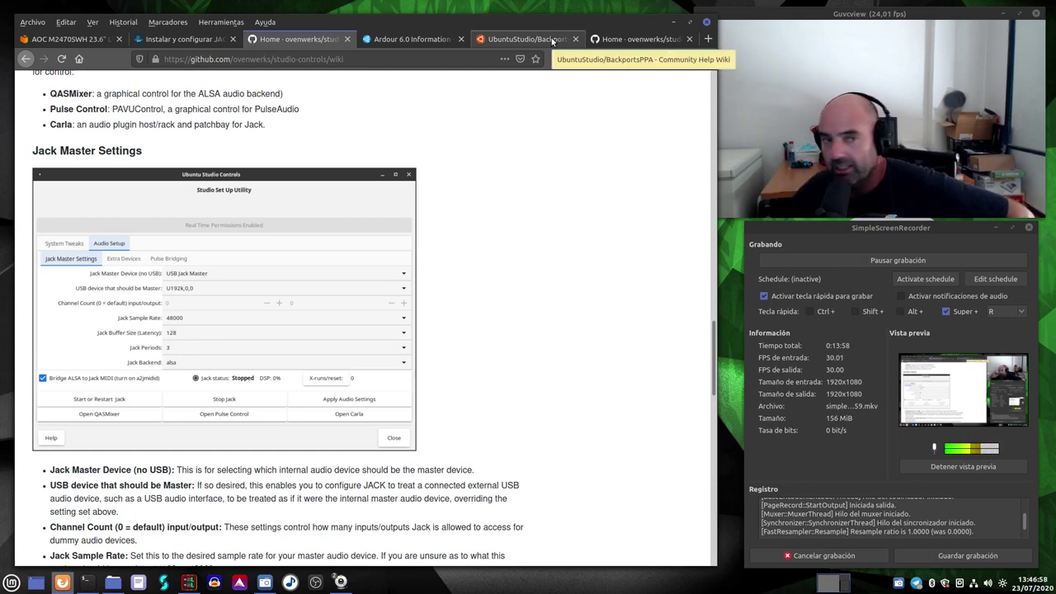
Step: Minimize Firefox and review Studio Controls' System Tweaks and its Audio Setup pages for Jack Master Settings, Extra Devices and Pulse Bridging
left_click(673, 21)
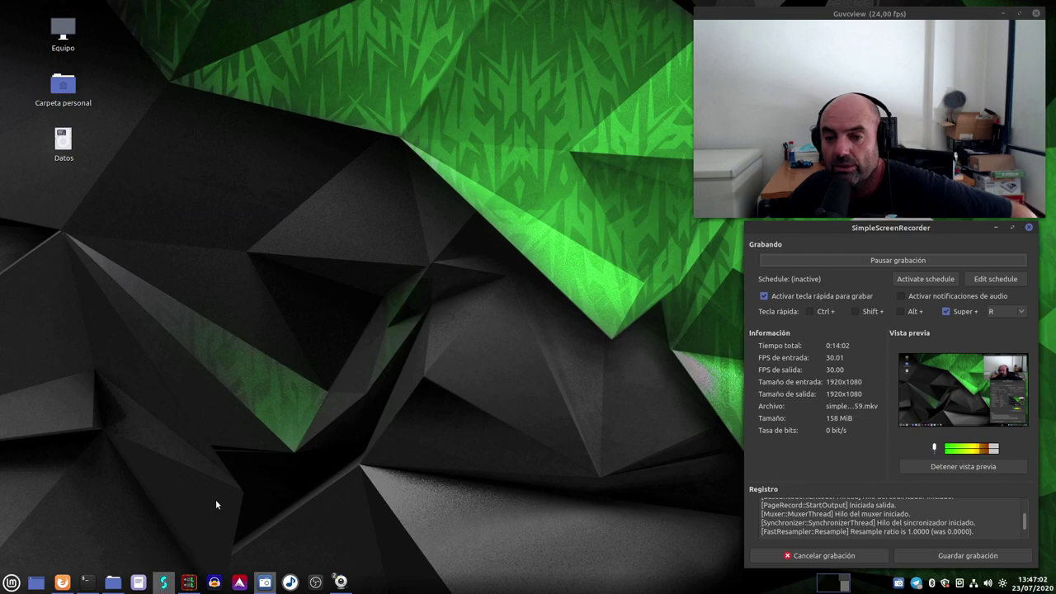
left_click_drag(574, 133, 411, 96)
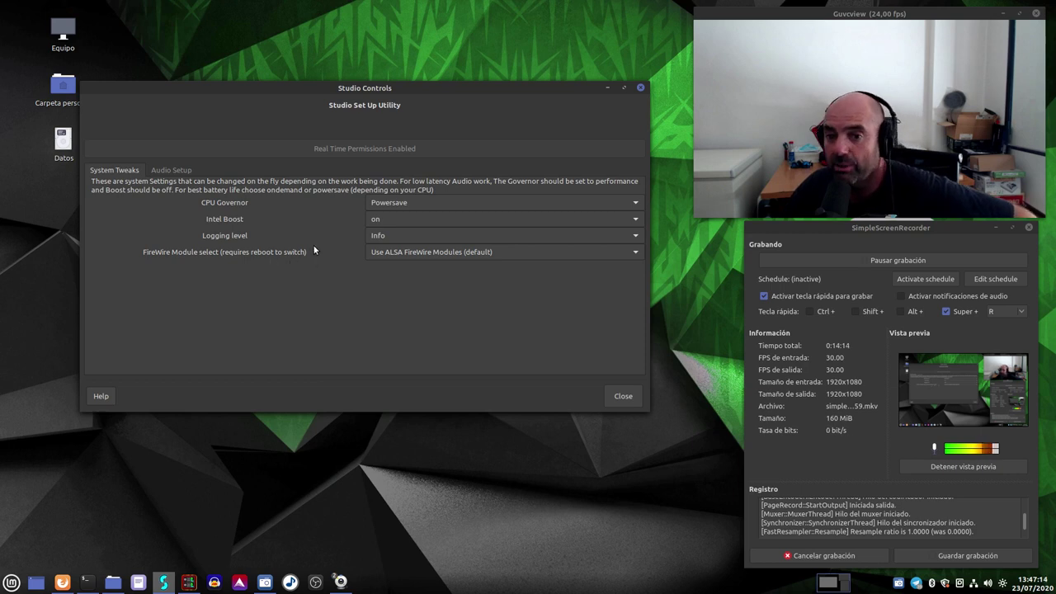
left_click(173, 171)
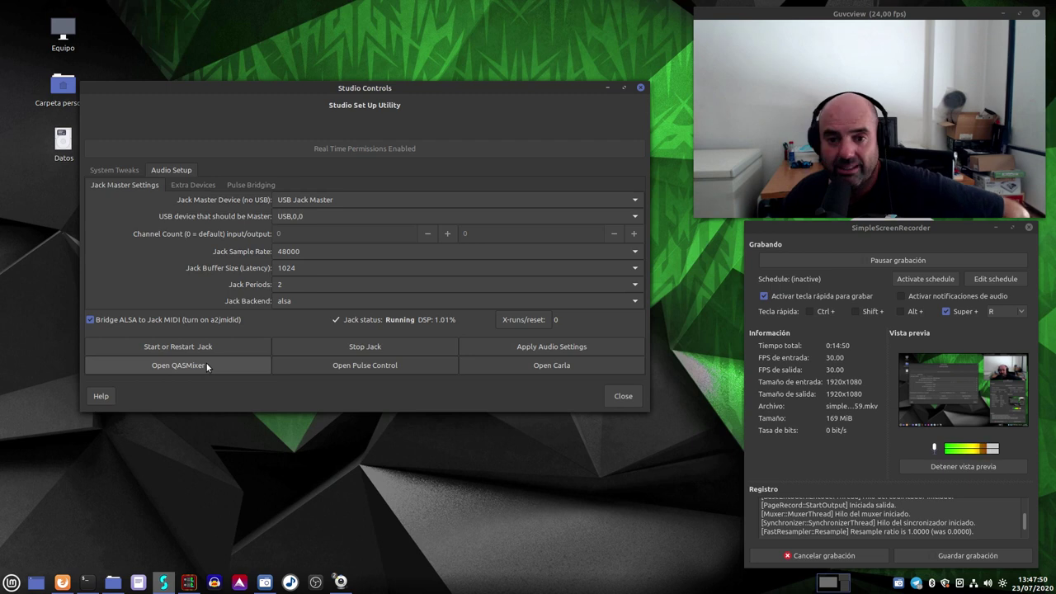
left_click(189, 184)
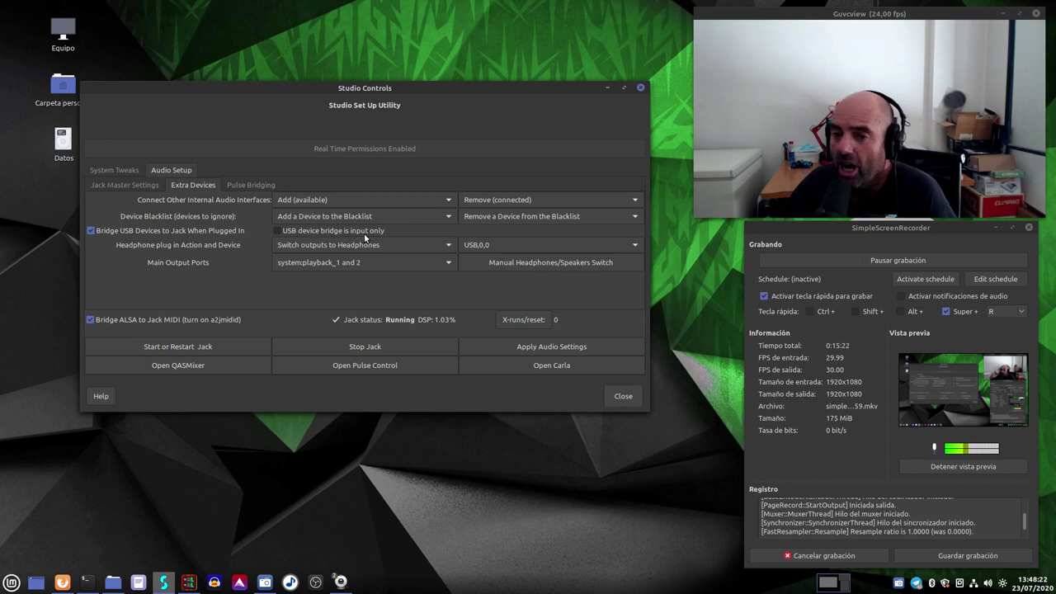
mouse_move(366, 237)
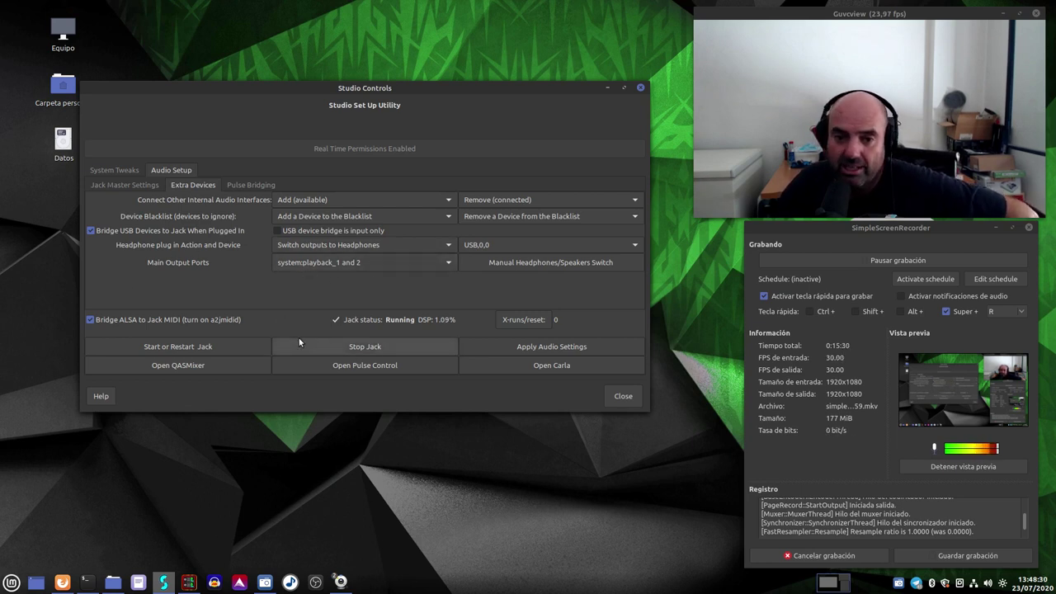
left_click(260, 186)
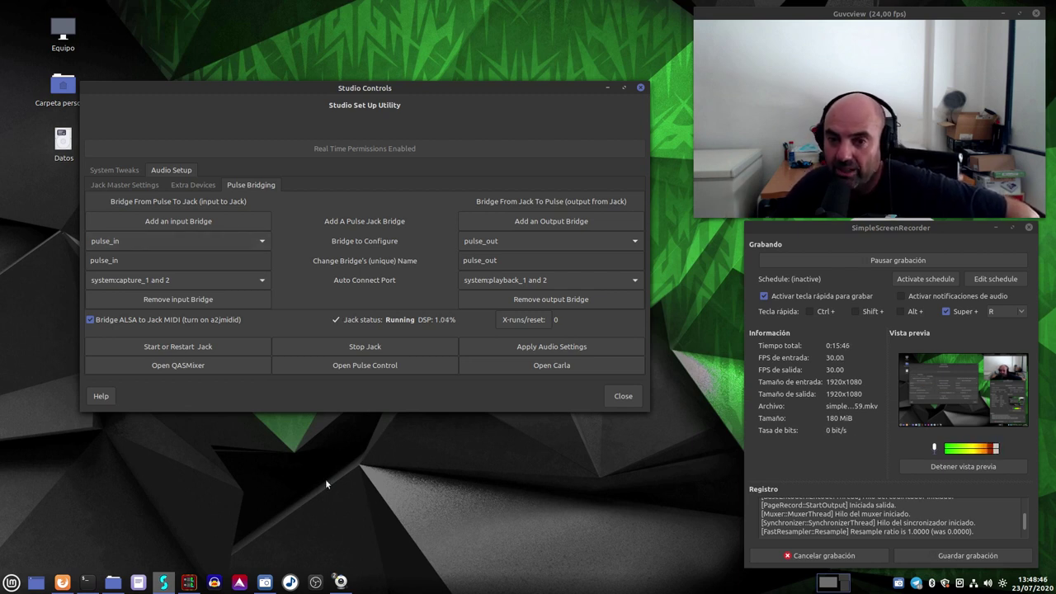
Step: Reposition the Studio Controls window, revisit its Extra Devices settings, and minimize it
left_click_drag(414, 93, 440, 168)
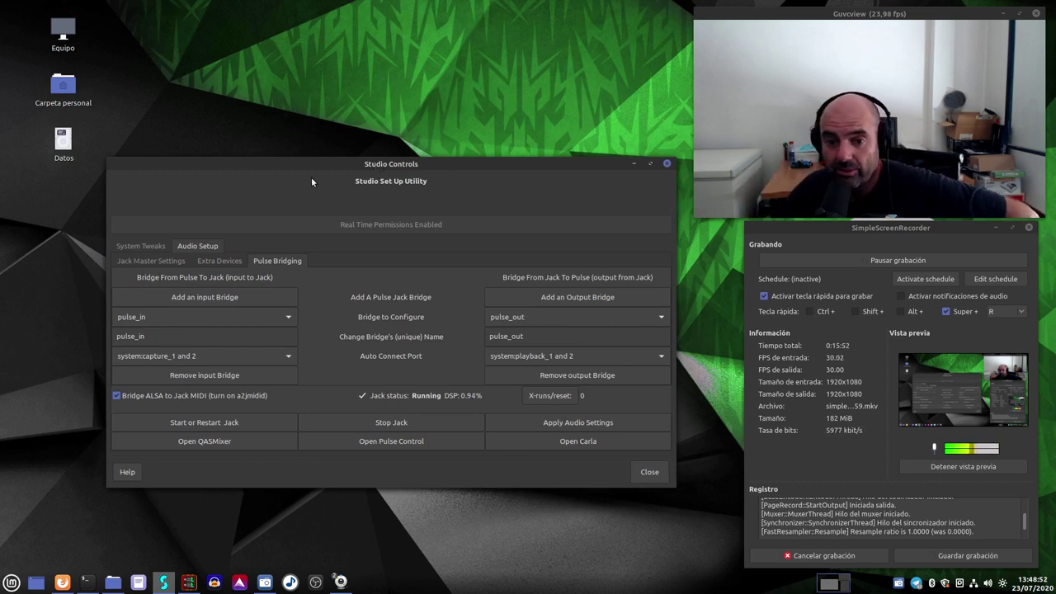
left_click(219, 260)
left_click_drag(372, 159, 354, 156)
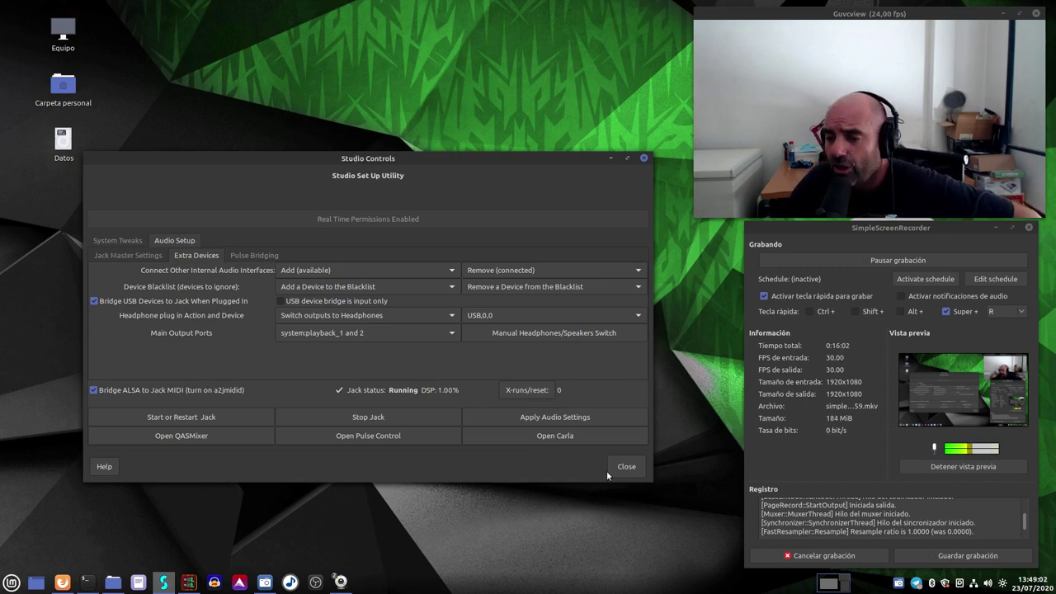
left_click(610, 158)
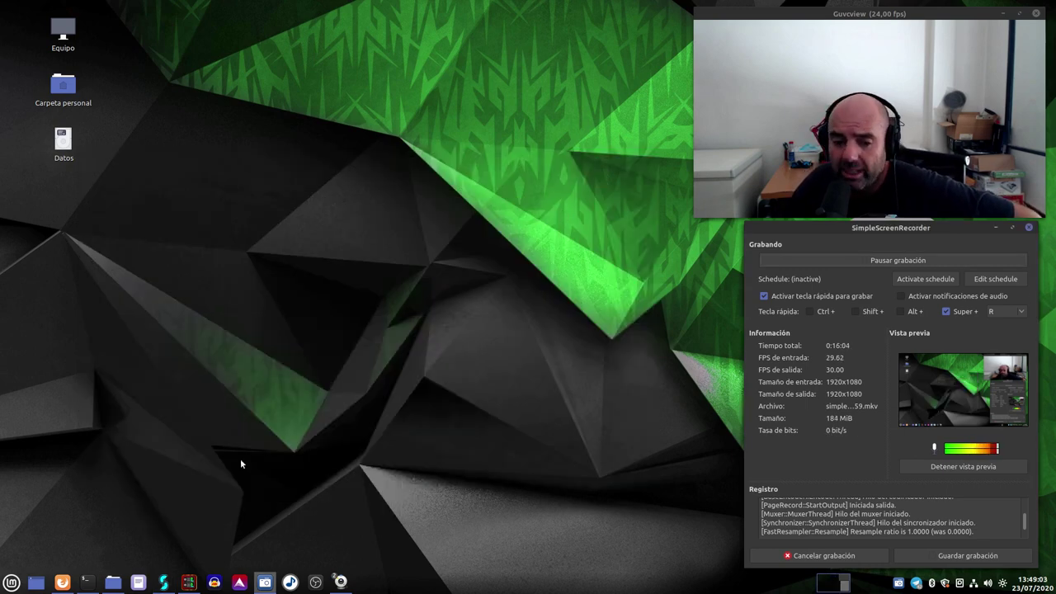
Step: Return to the Salmorejo Geek JACK configuration post in Firefox and skim its introduction and Notas previas section
left_click(62, 582)
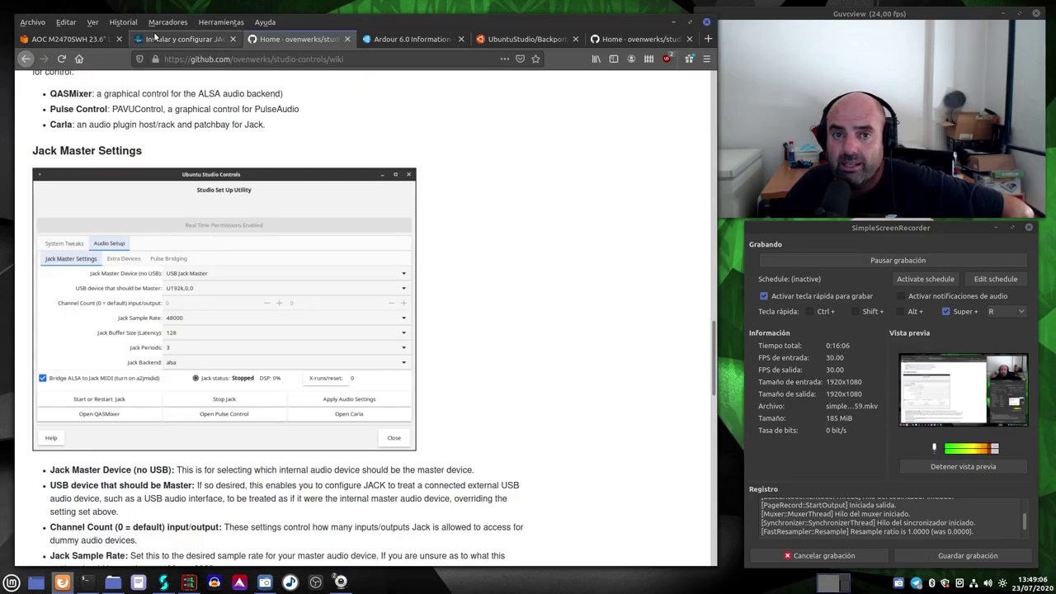
left_click(155, 39)
scroll(462, 323, "up", 15)
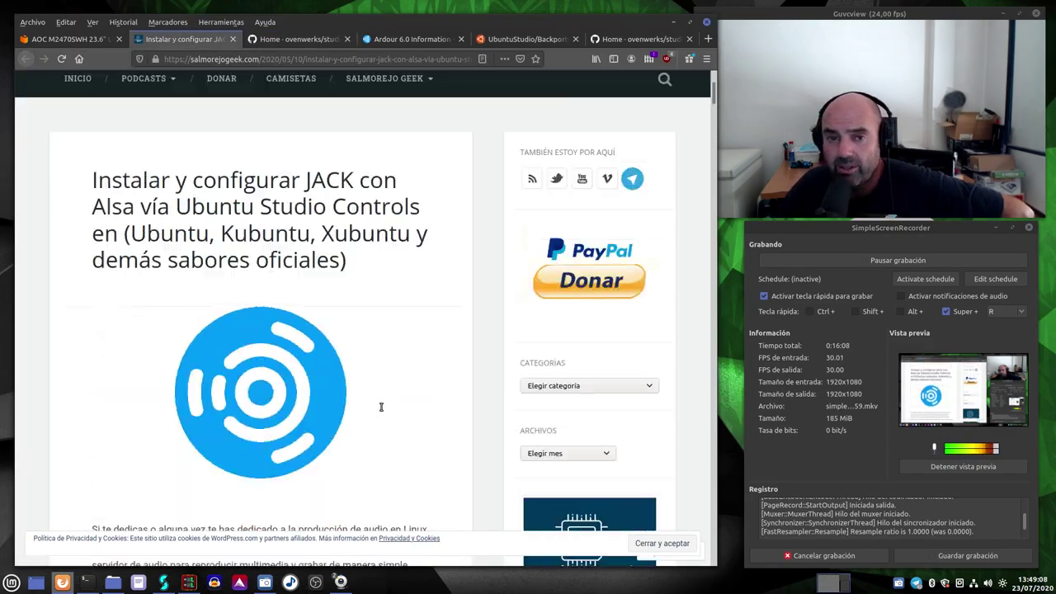
scroll(382, 407, "up", 3)
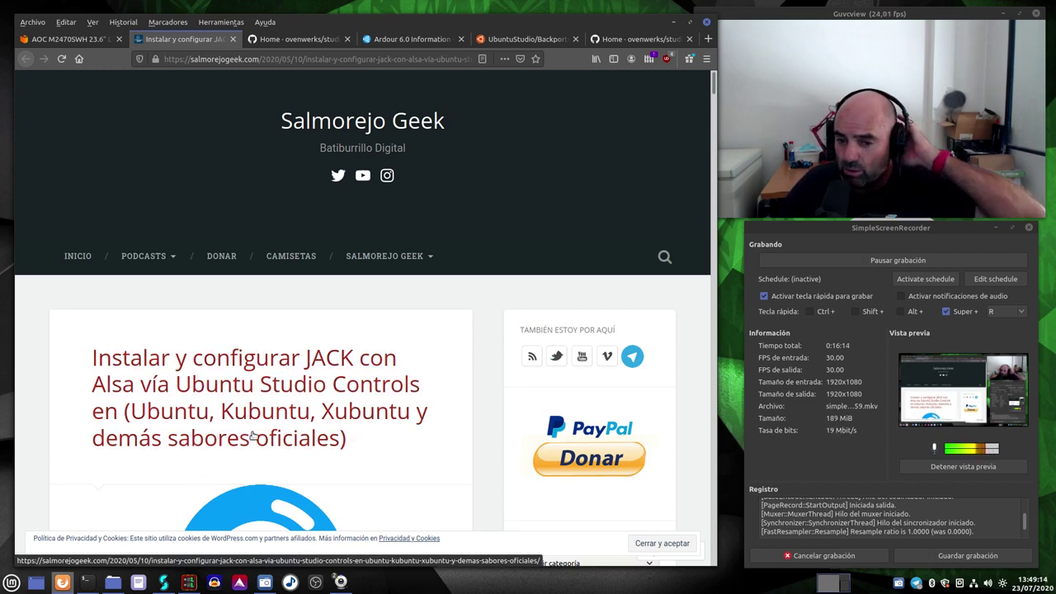
scroll(234, 434, "down", 3)
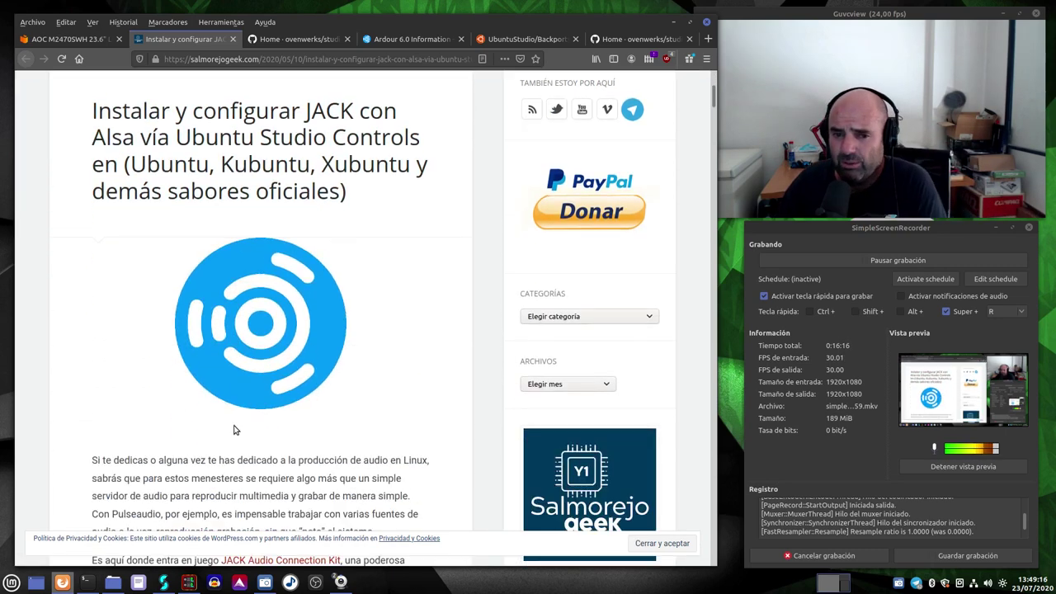
scroll(235, 430, "down", 4)
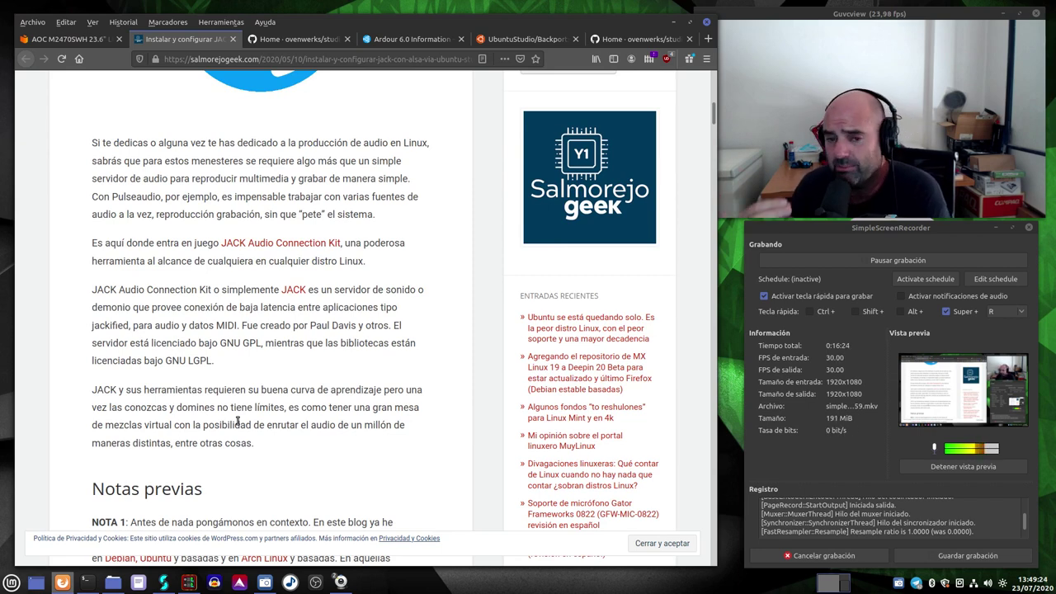
scroll(238, 421, "down", 6)
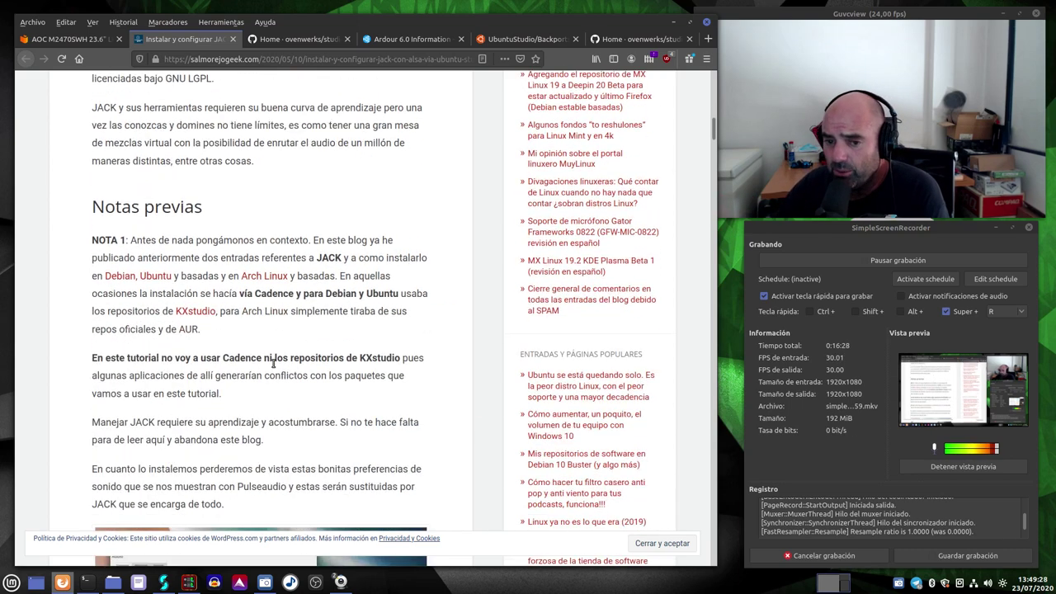
Step: Examine the post's Backports PPA commands and the 22 July 2020 update under Instalando Ubuntu Studio Controls
scroll(273, 364, "down", 8)
scroll(276, 292, "down", 3)
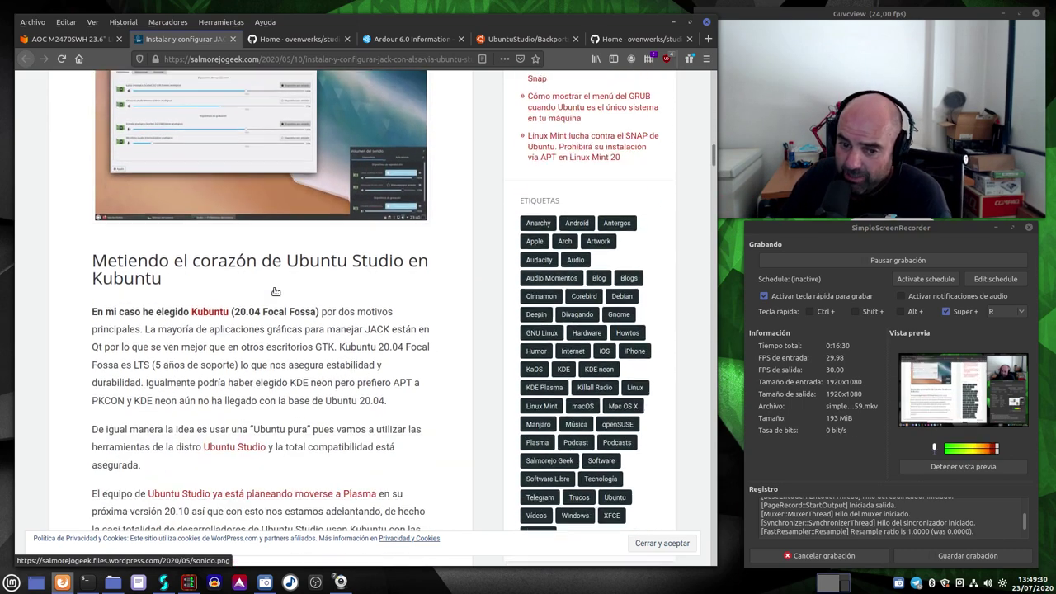
scroll(276, 291, "down", 15)
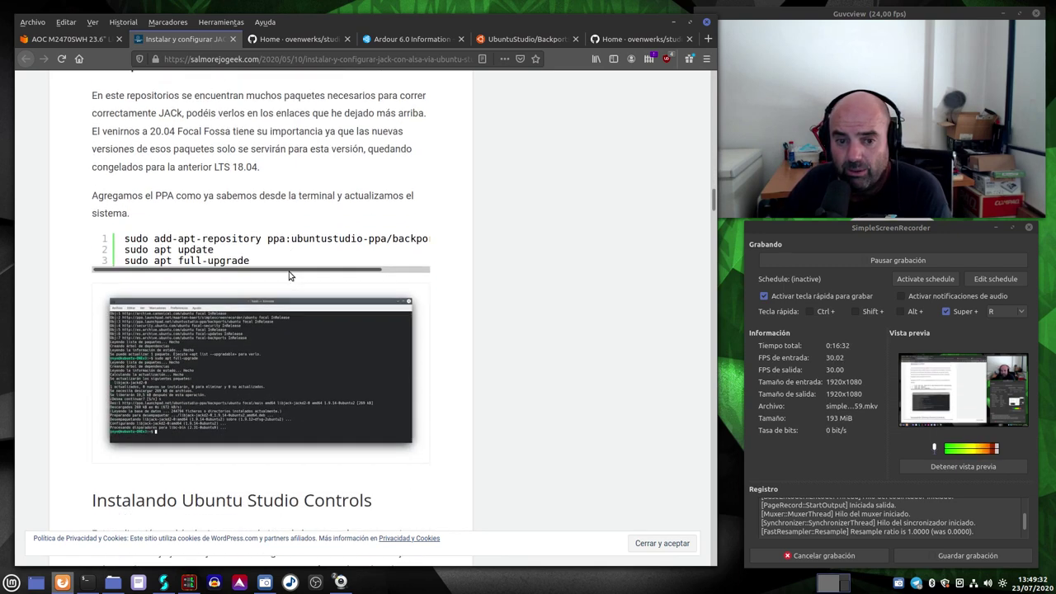
scroll(289, 276, "up", 3)
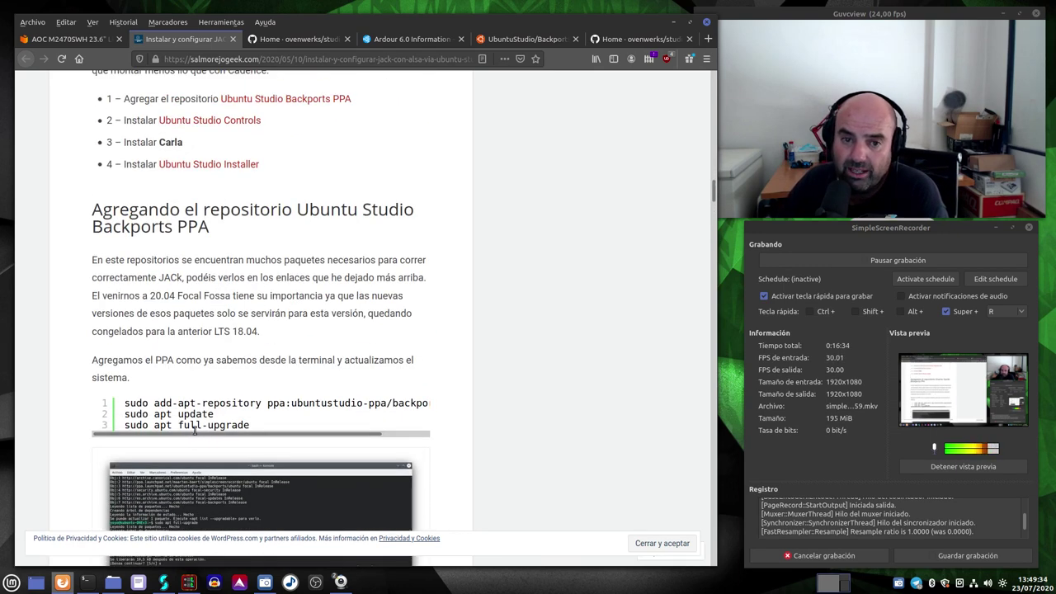
scroll(305, 239, "down", 6)
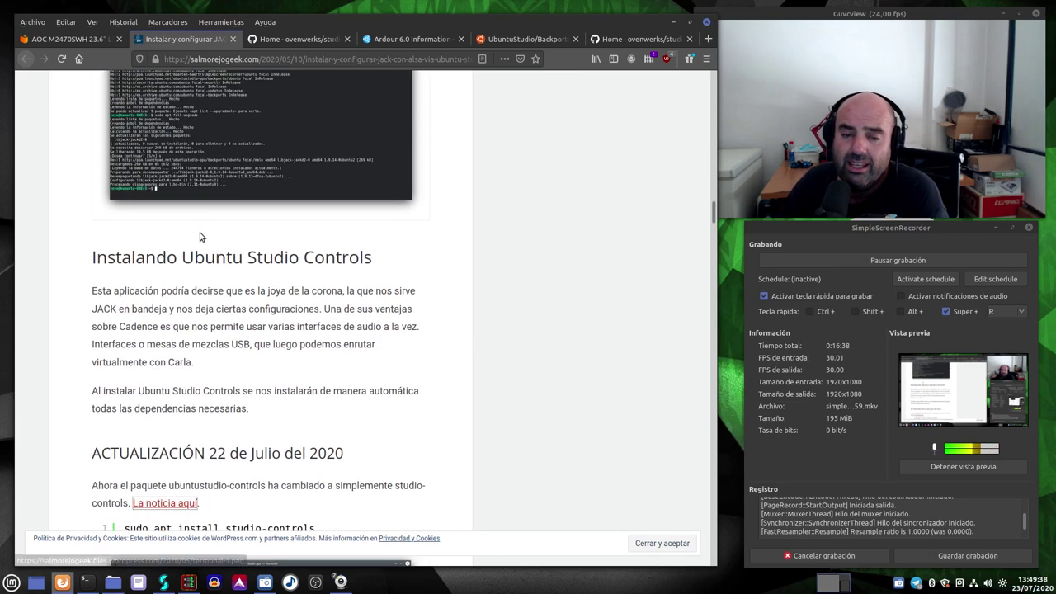
scroll(202, 238, "down", 2)
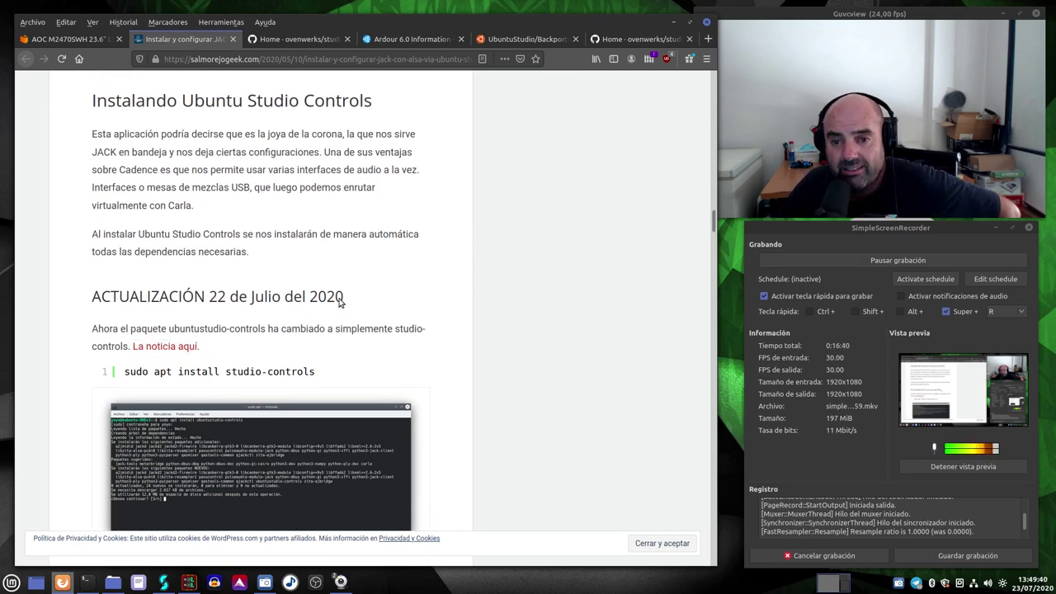
Step: Highlight the 22 July 2020 update heading and its package rename sentence, and check the linked news article before closing it
left_click_drag(345, 296, 93, 290)
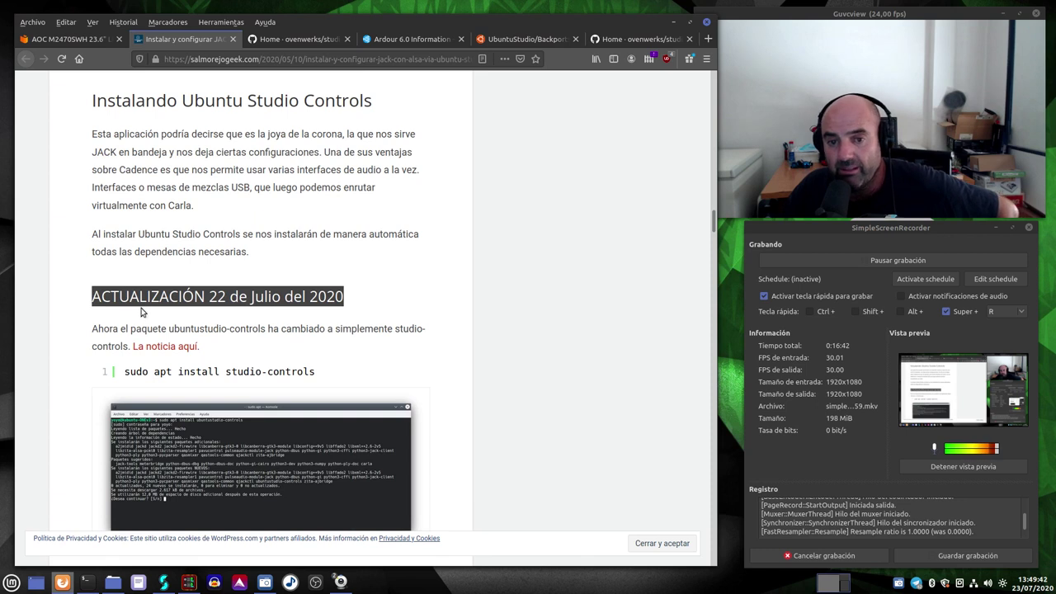
left_click(366, 303)
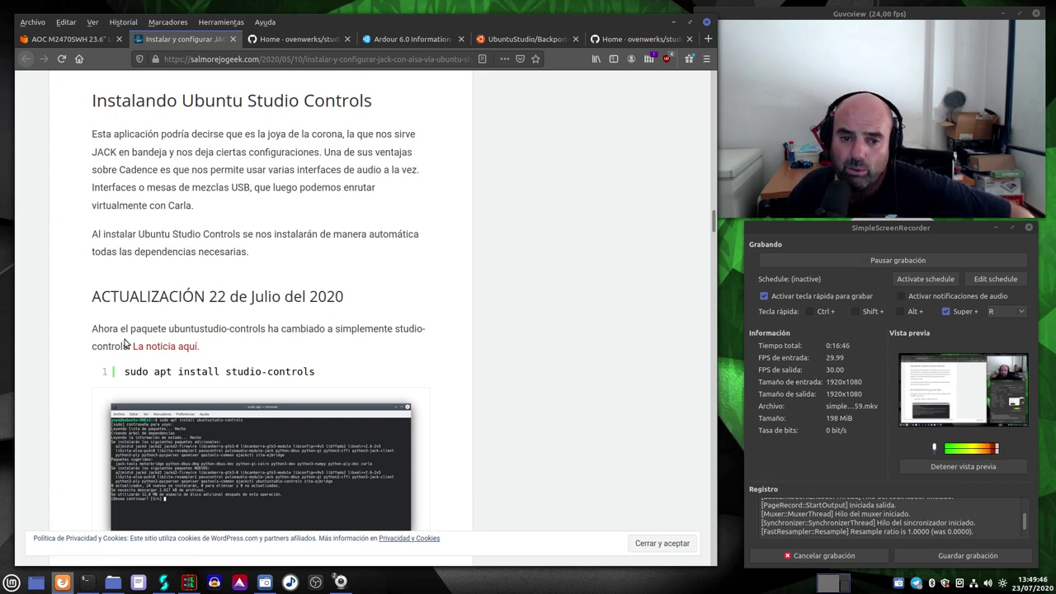
left_click_drag(129, 349, 87, 326)
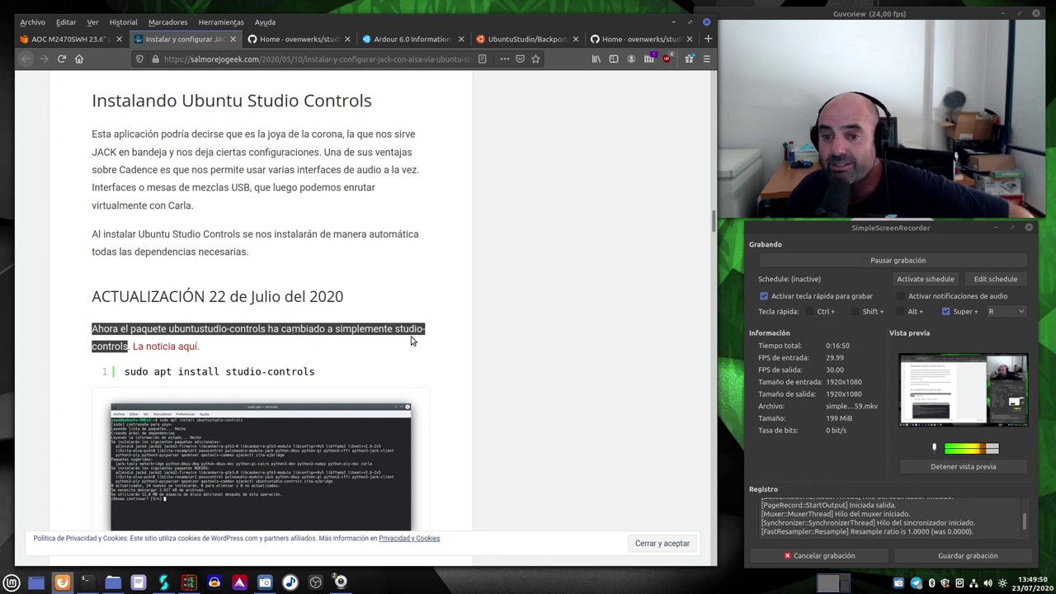
left_click(165, 346)
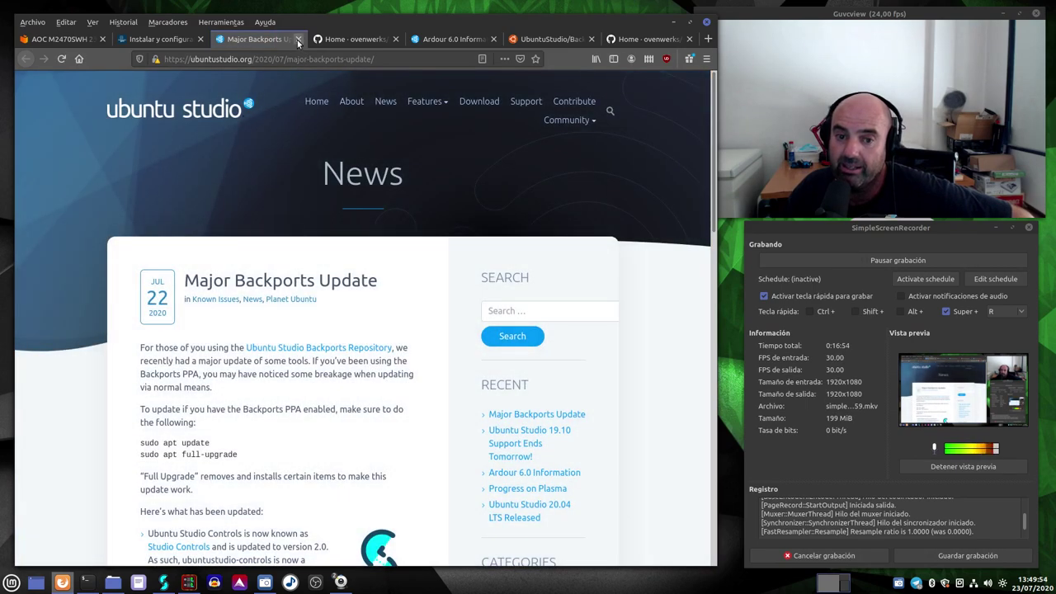
left_click(298, 40)
Step: Highlight the post's sudo apt install studio-controls command and view the terminal screenshot below it at full size, then close the image
left_click_drag(343, 374, 129, 372)
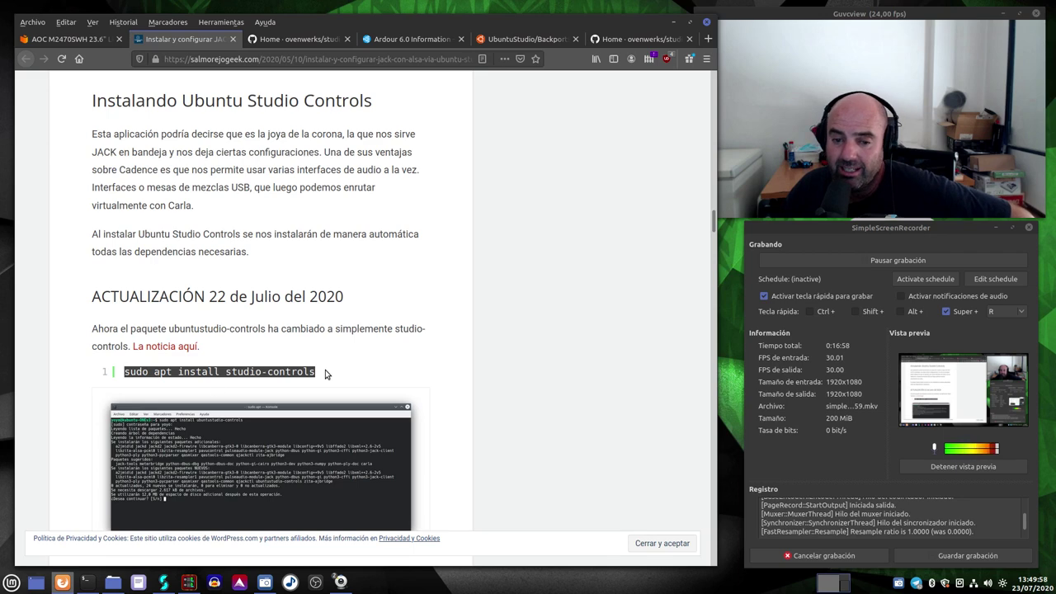
scroll(399, 196, "down", 3)
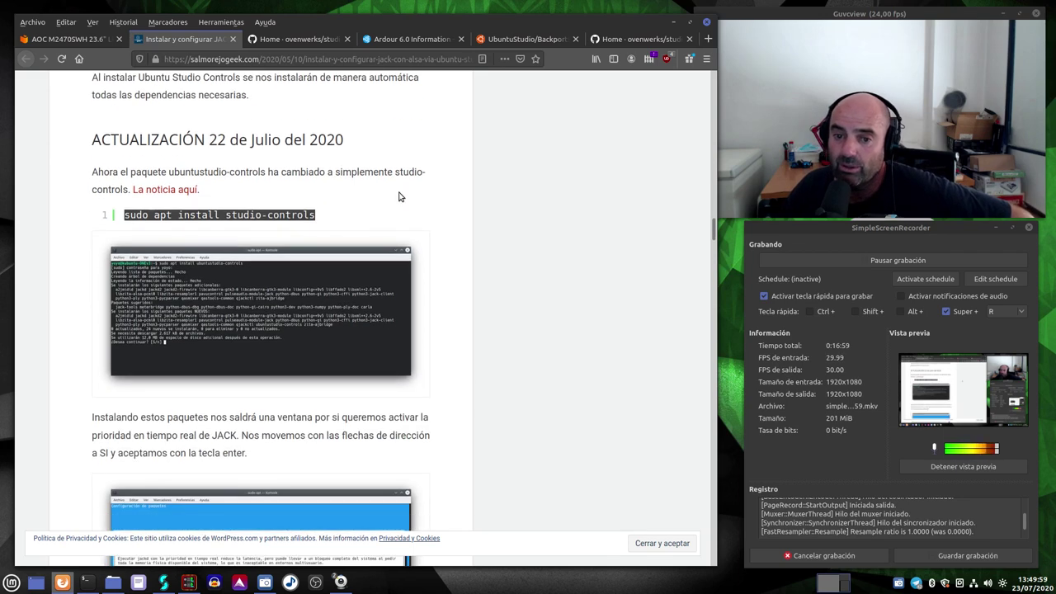
left_click(328, 294)
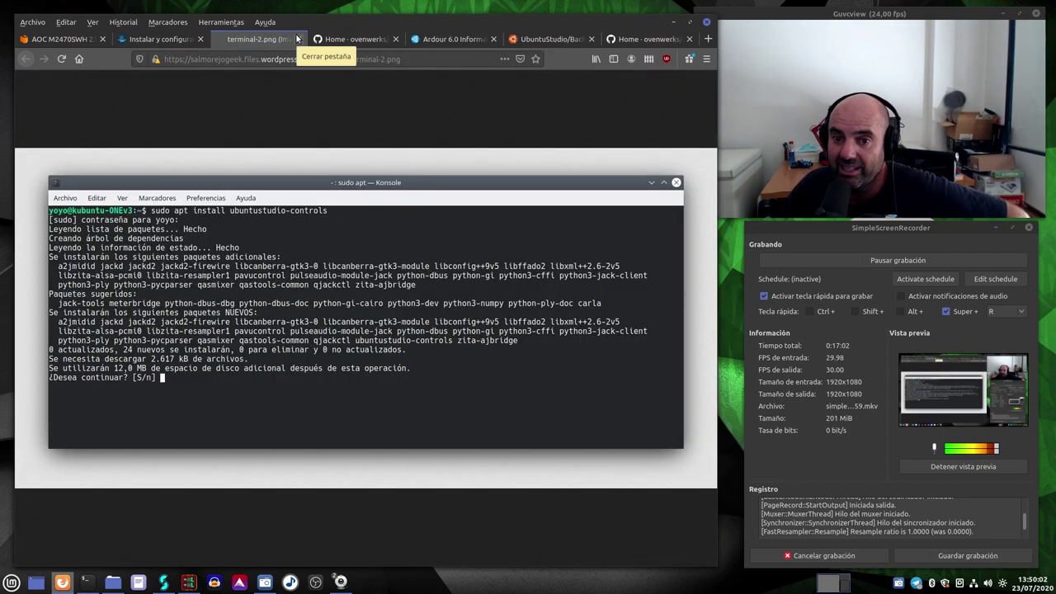
left_click(298, 39)
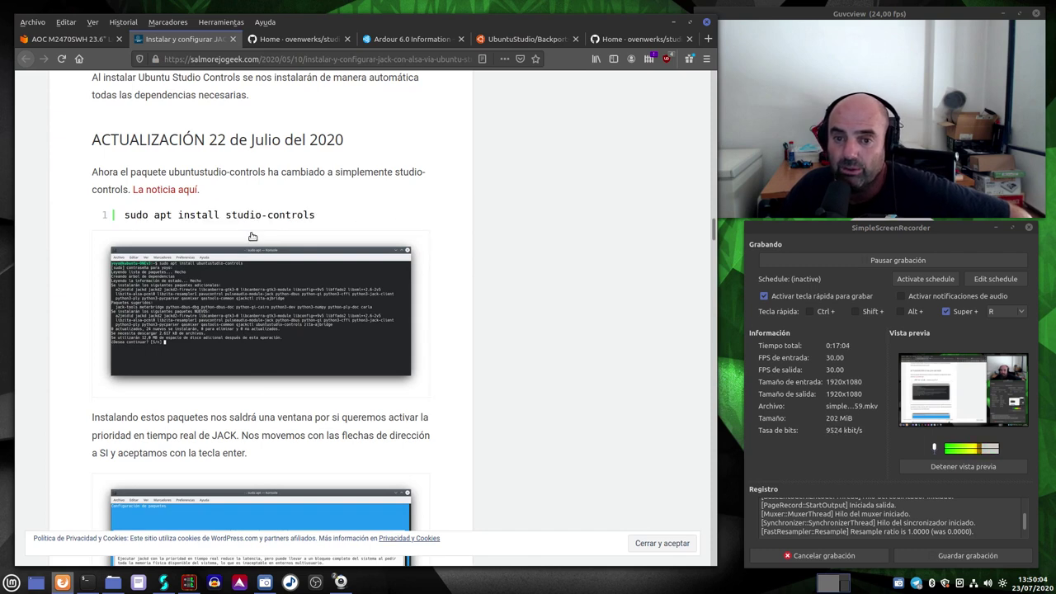
left_click_drag(314, 217, 126, 214)
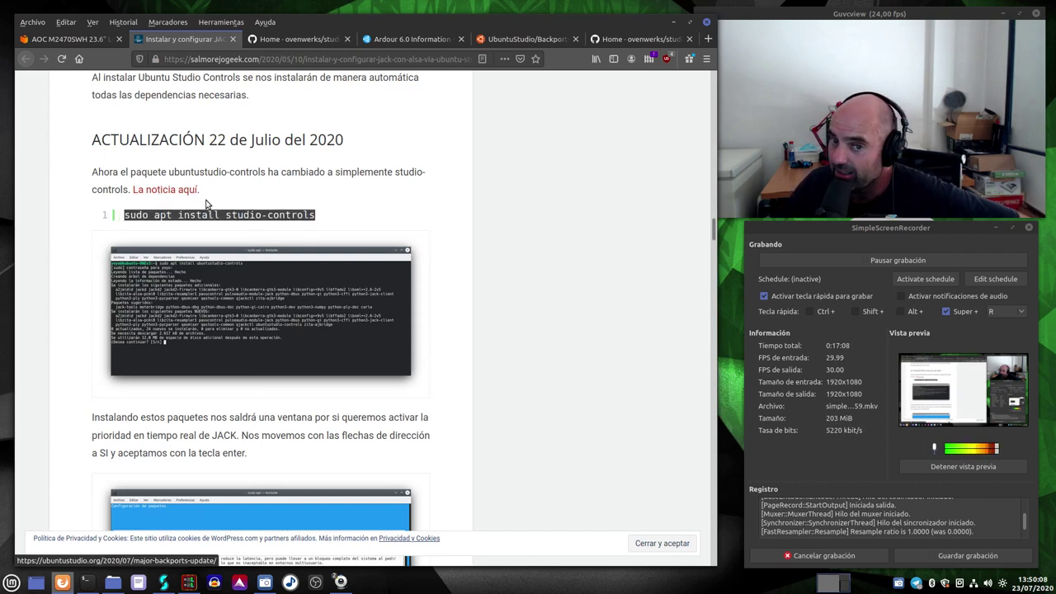
Step: Review the post's Backports PPA section and check the open Ardour 6.0 Information and UbuntuStudio/BackportsPPA pages
left_click(433, 172)
scroll(252, 161, "up", 5)
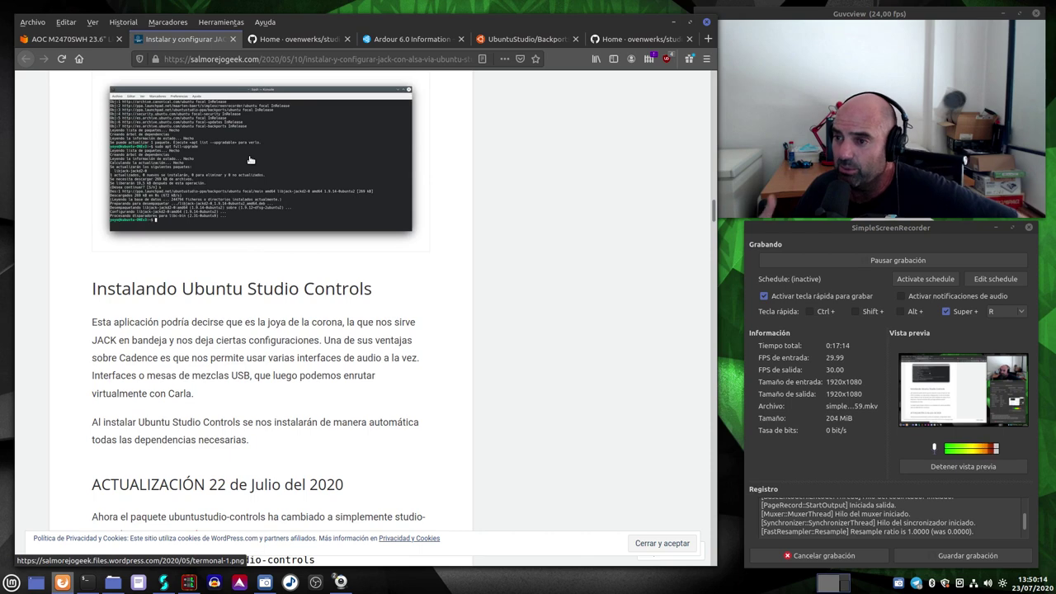
scroll(251, 159, "up", 5)
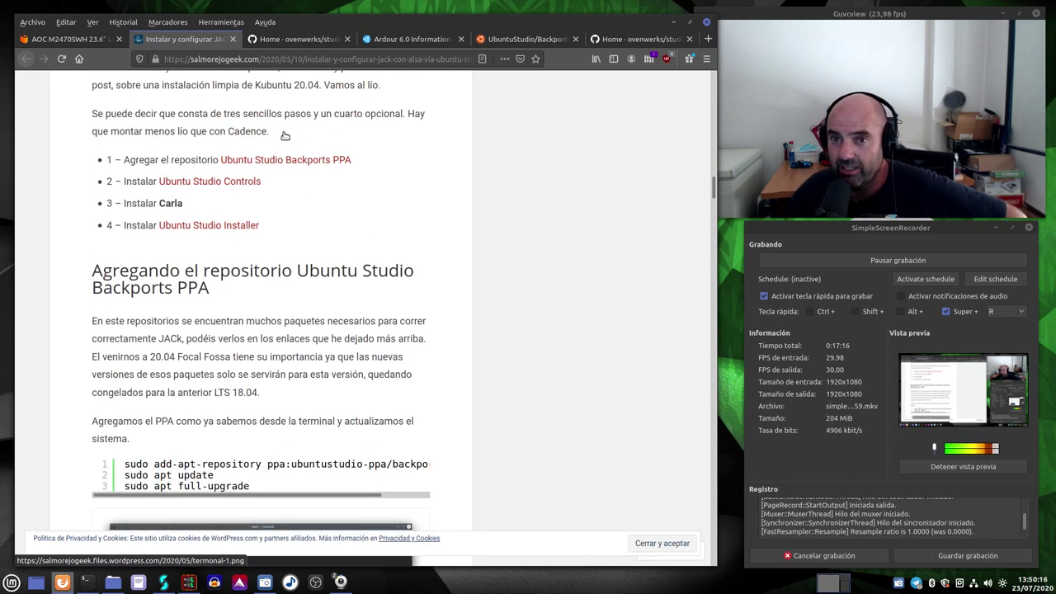
left_click(405, 39)
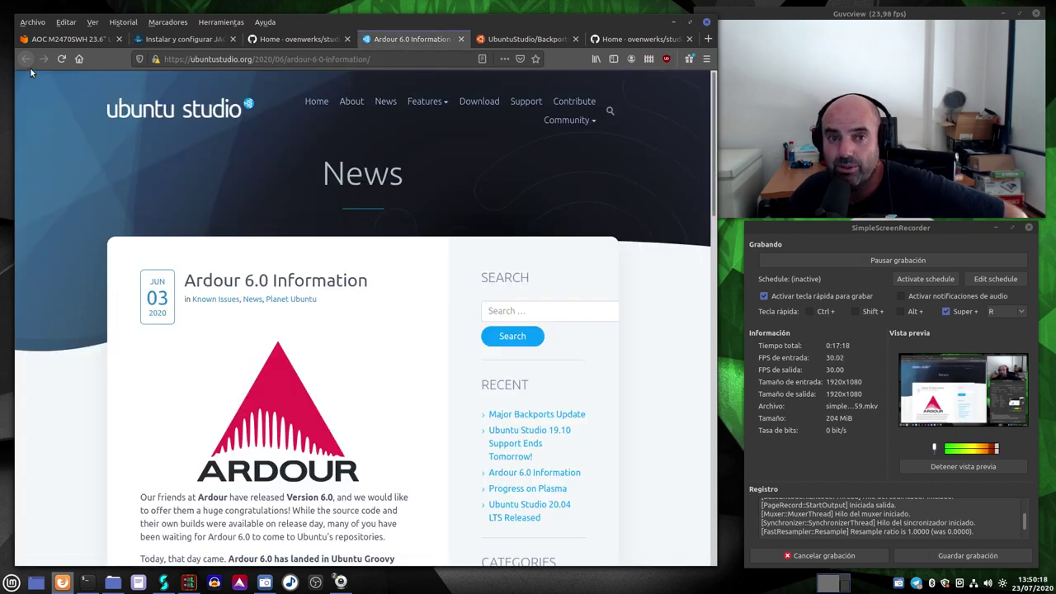
left_click(527, 39)
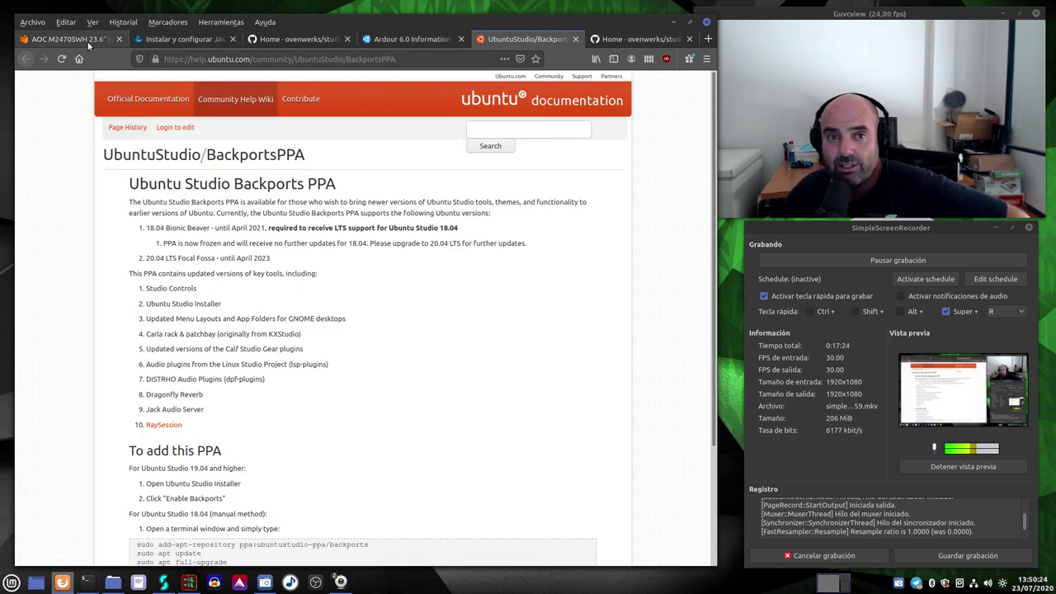
left_click(180, 39)
scroll(200, 227, "down", 10)
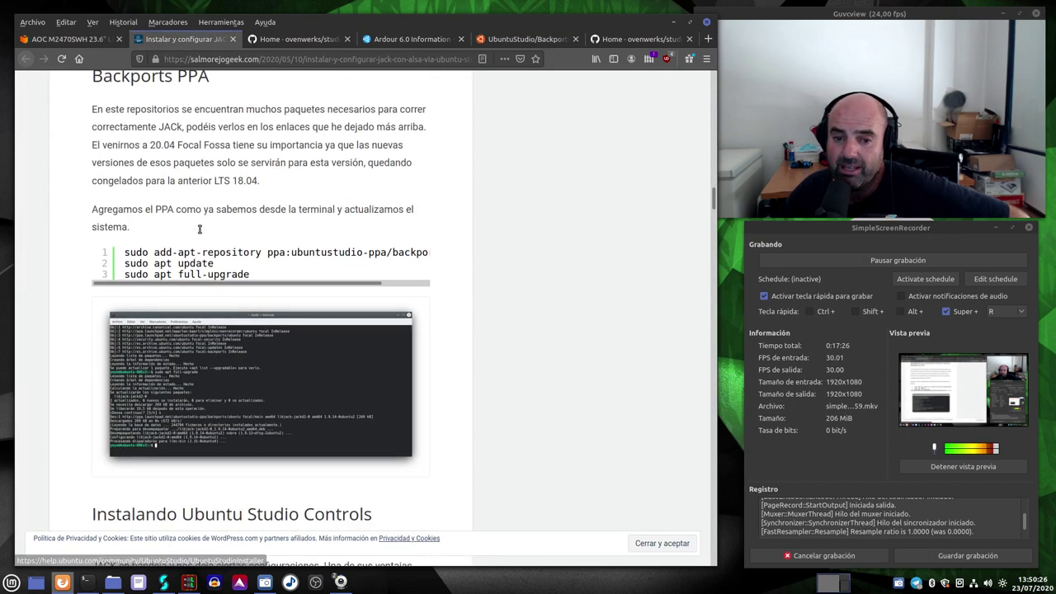
Step: Open the post's linked Major Backports Update article, review its changes, and highlight the old name "Ubuntu Studio Controls" and the new "Studio Controls"
left_click(189, 282)
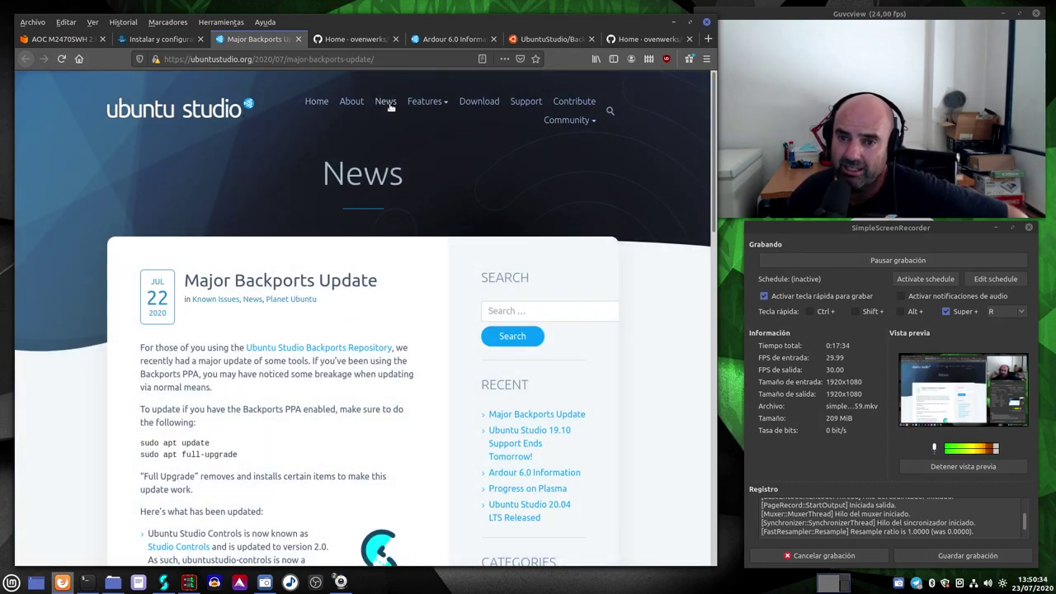
scroll(219, 388, "down", 3)
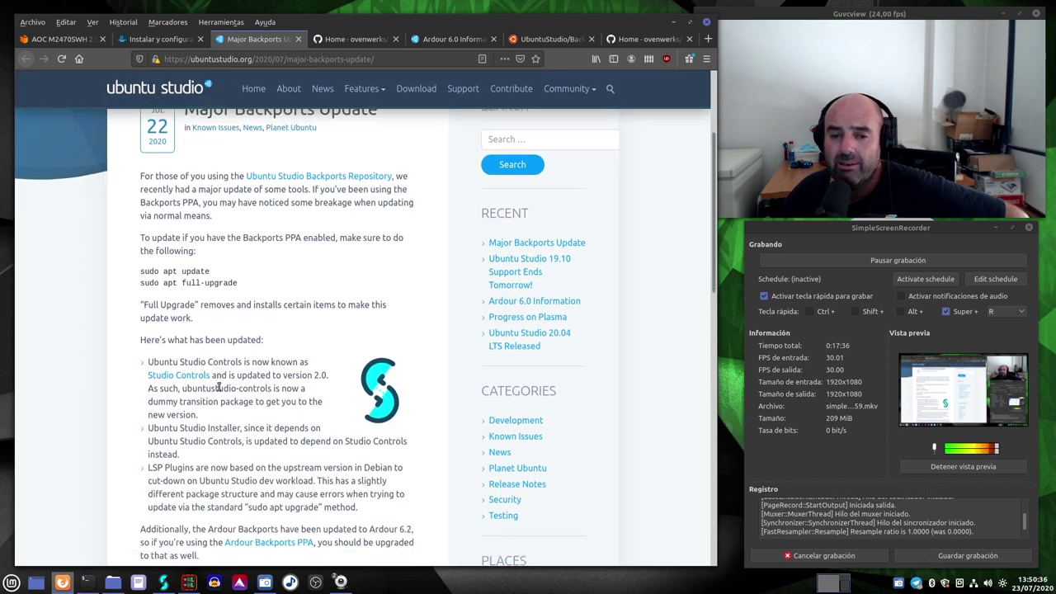
scroll(220, 383, "down", 3)
scroll(247, 557, "up", 4)
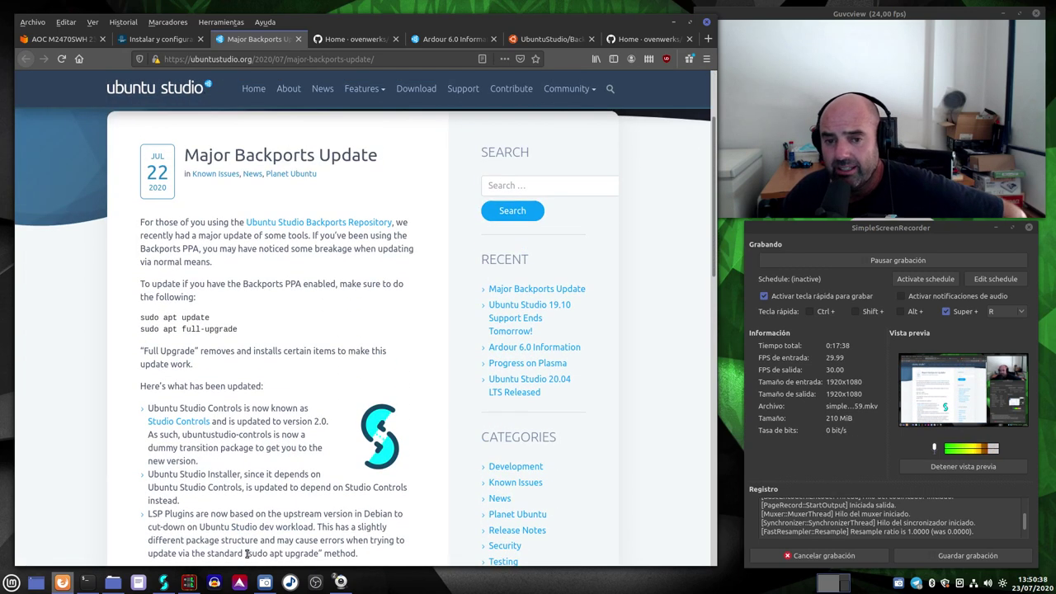
scroll(247, 555, "up", 2)
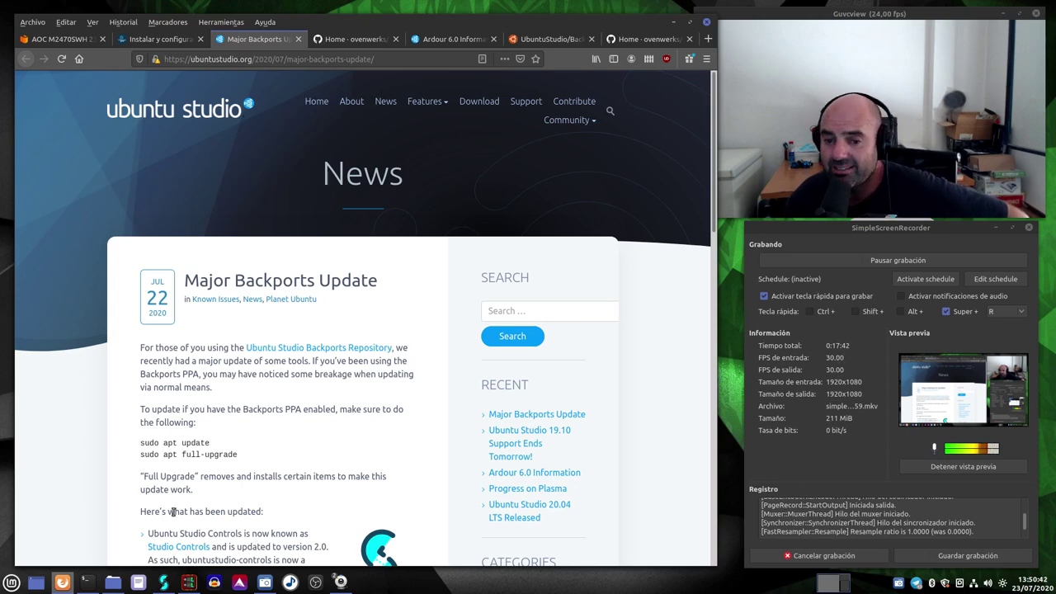
scroll(173, 512, "down", 3)
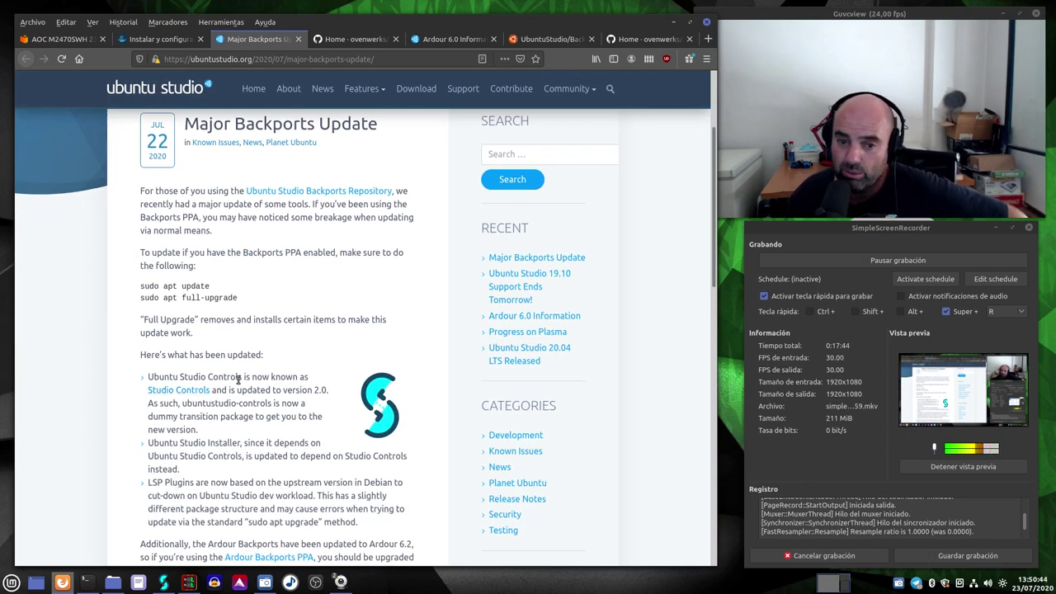
left_click_drag(240, 378, 148, 378)
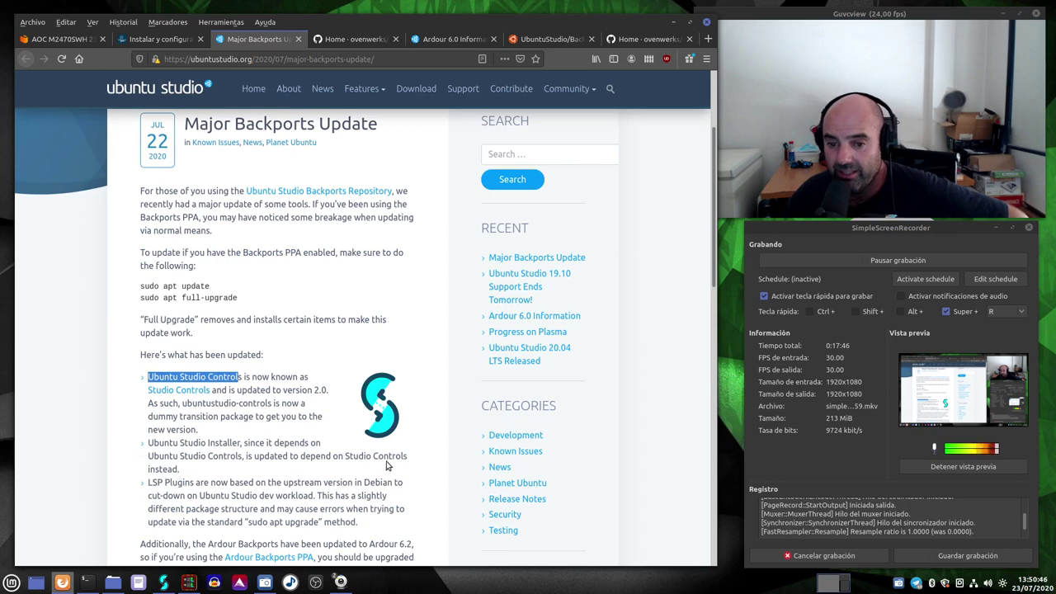
left_click_drag(407, 456, 348, 456)
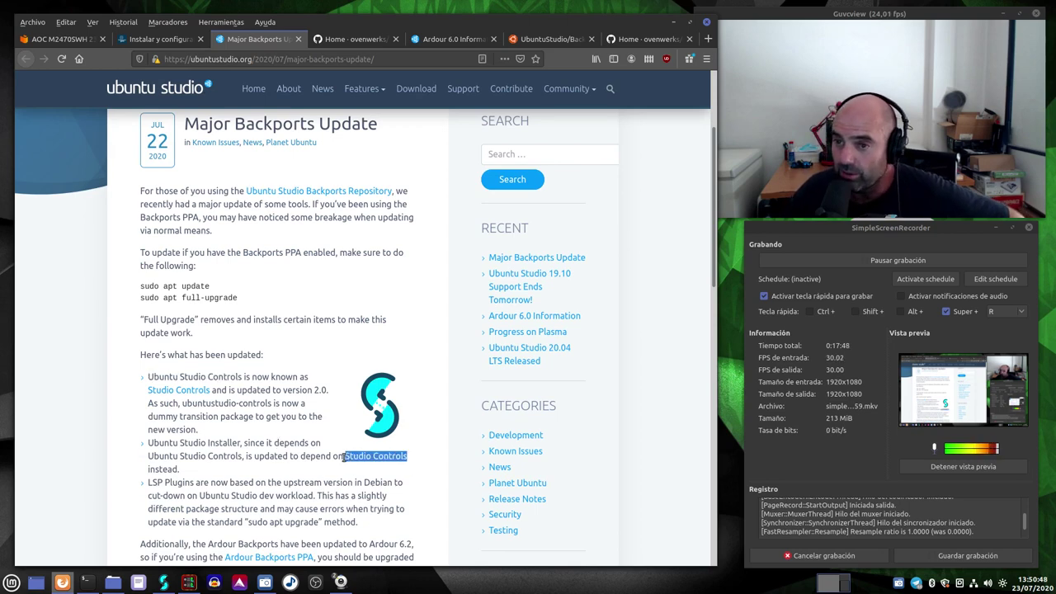
Step: Return to the JACK post, minimize Firefox to show the terminal's apt full-upgrade command, and shrink the terminal window before minimizing it
left_click(156, 40)
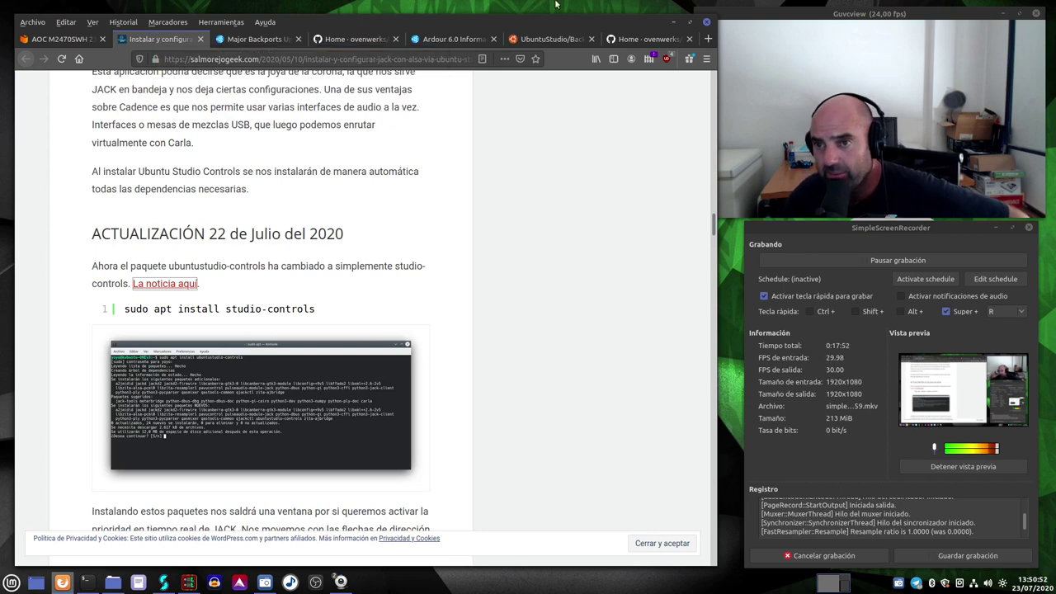
left_click(674, 23)
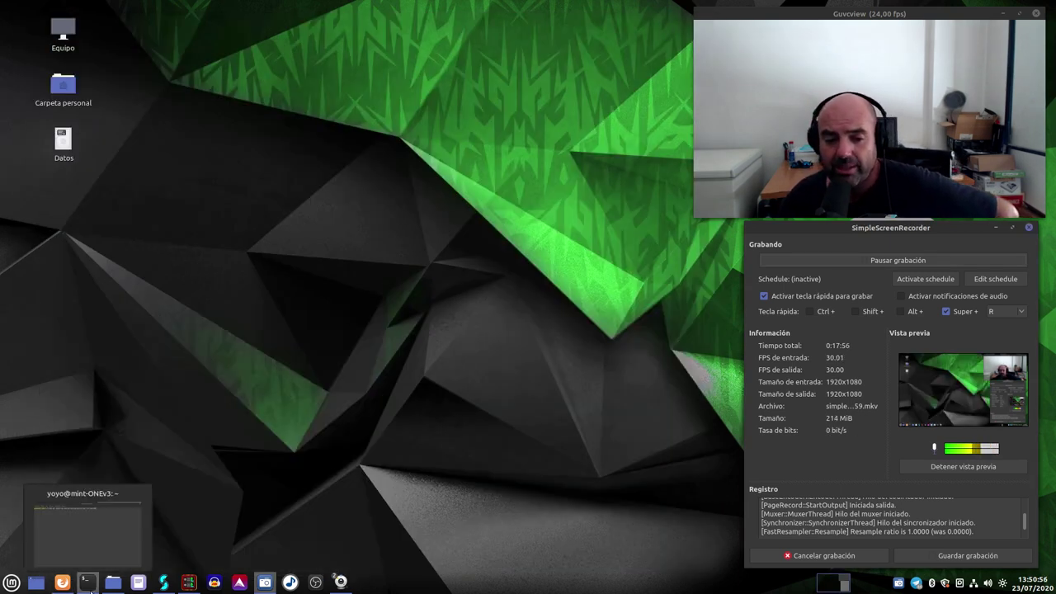
left_click(87, 582)
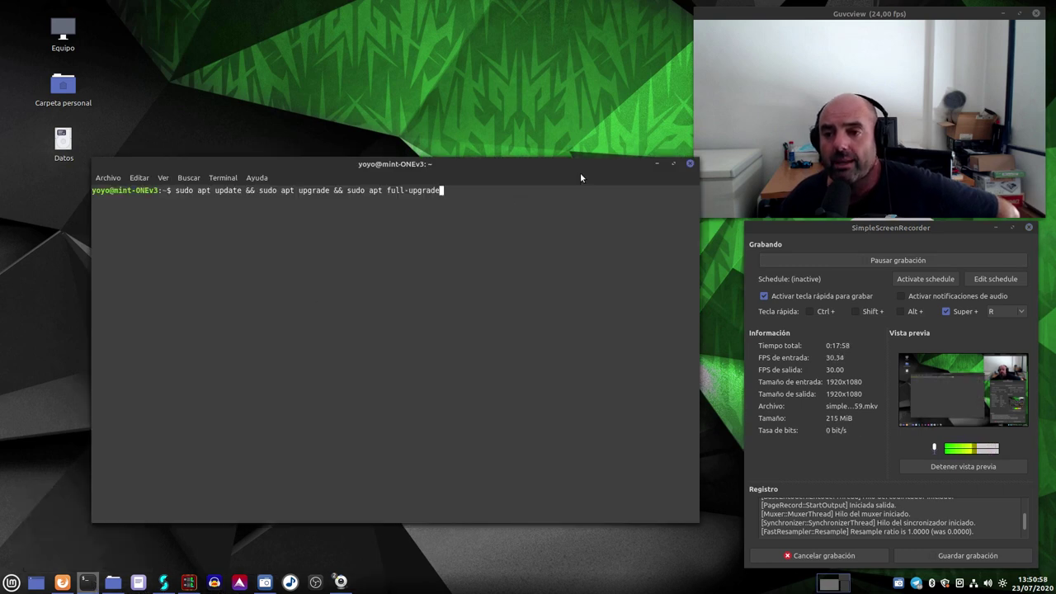
left_click_drag(580, 164, 512, 162)
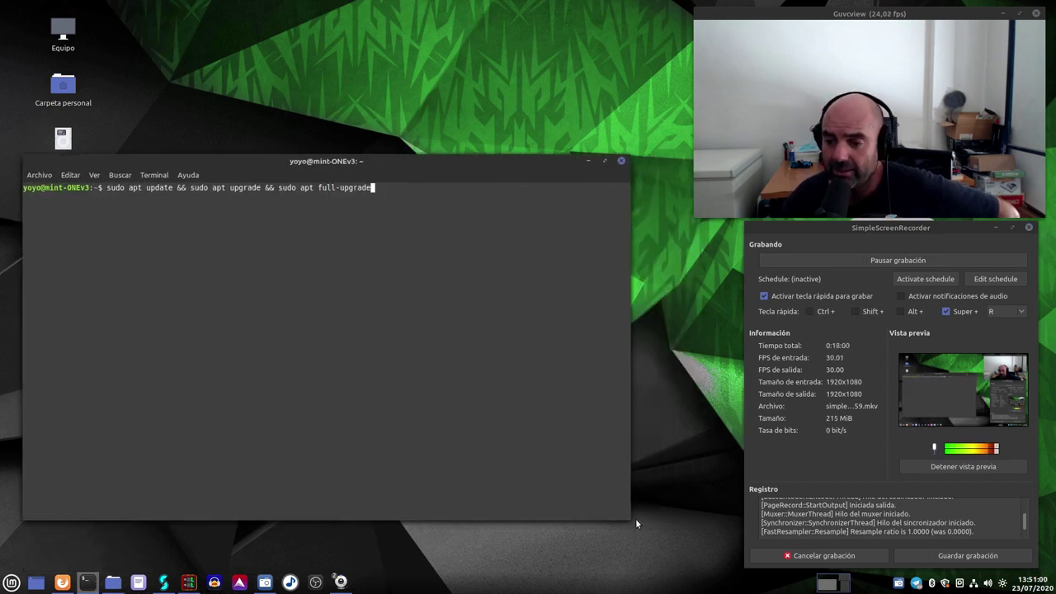
left_click_drag(631, 520, 511, 492)
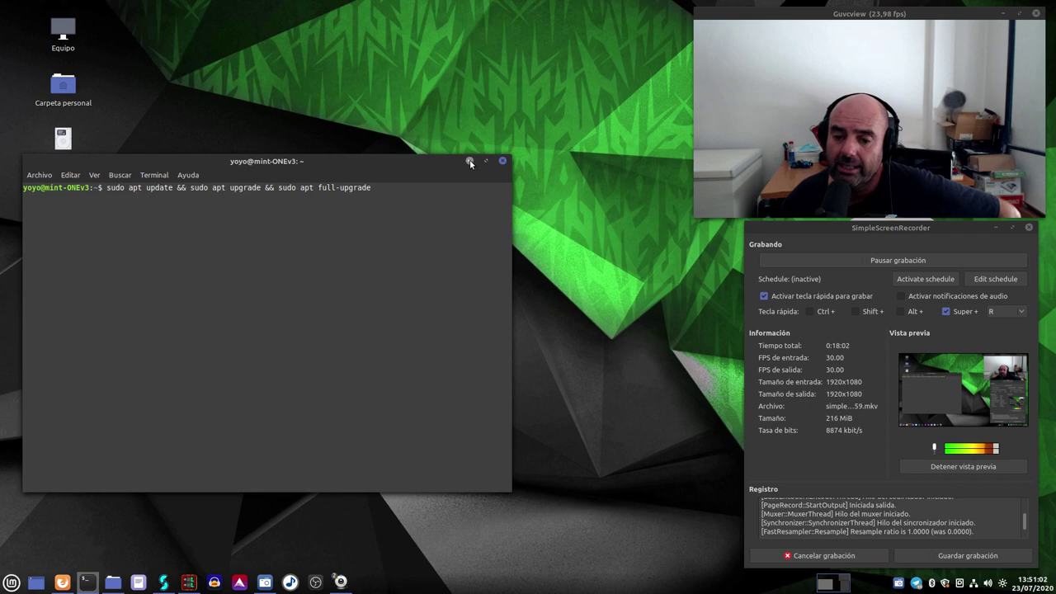
left_click(470, 159)
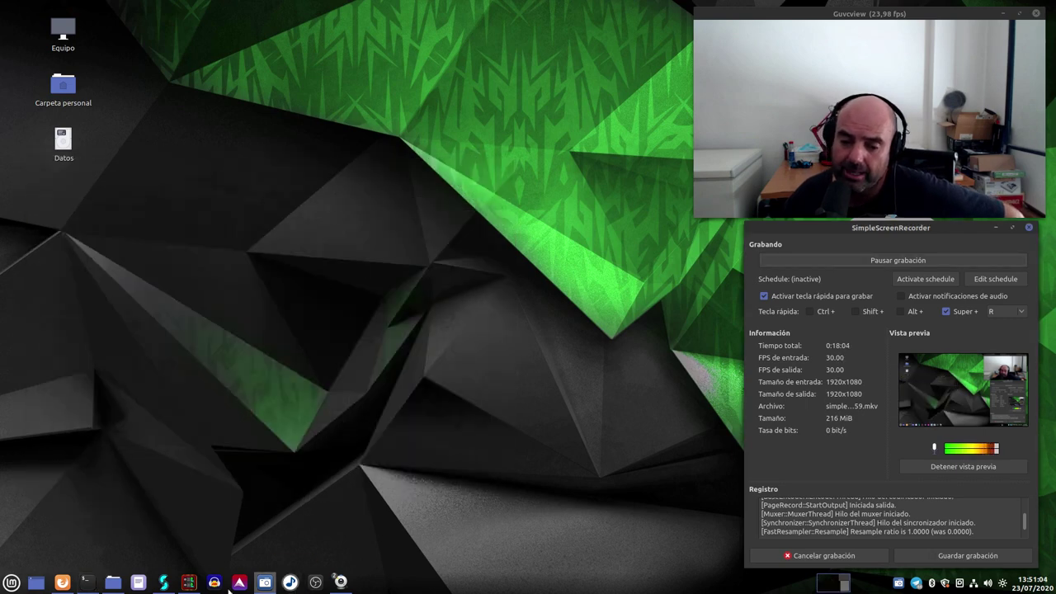
Step: Bring up Carla's patchbay, move its window to view the JACK connections beside the webcam, and minimize it
left_click(189, 582)
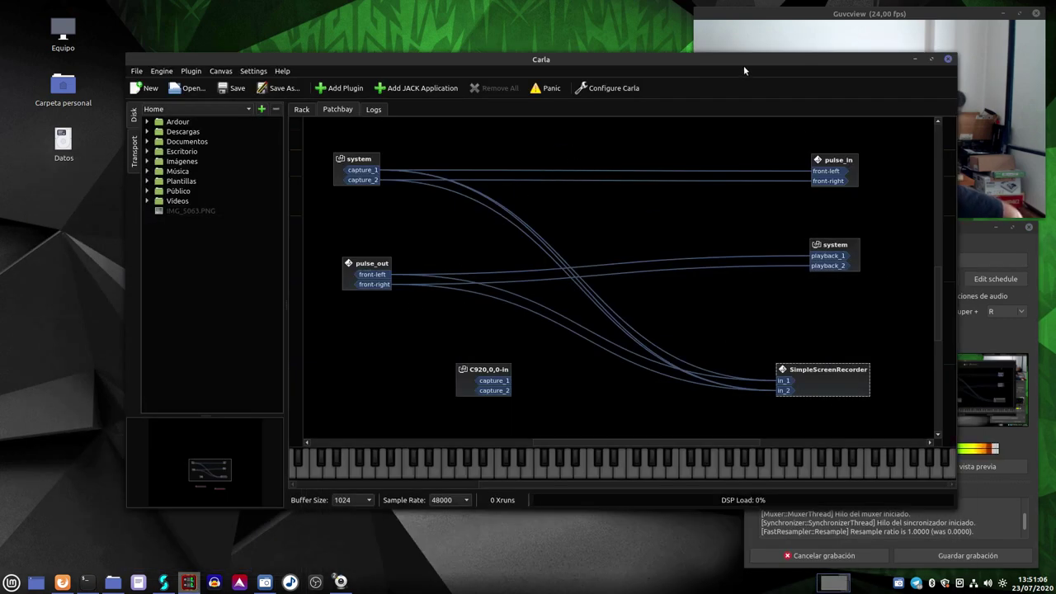
left_click_drag(744, 66, 623, 58)
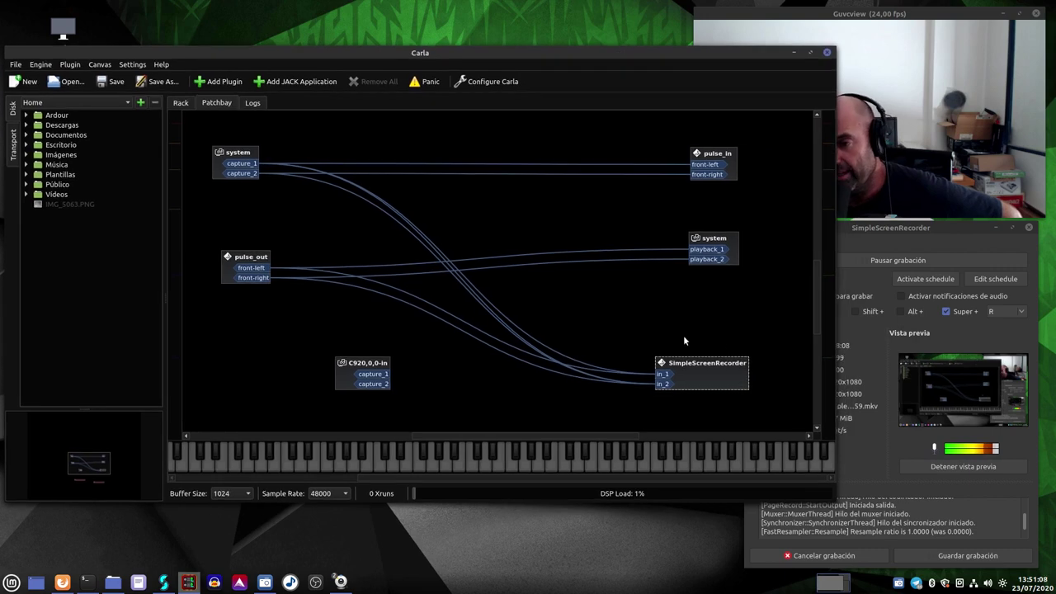
left_click(795, 53)
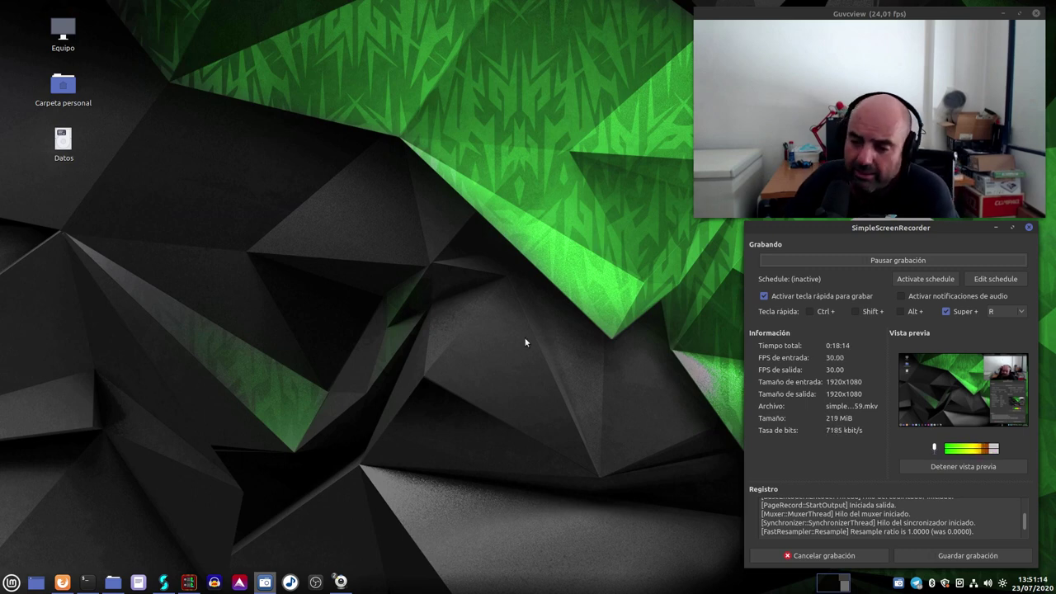
Step: Check the pending packages in Gestor de actualizaciones with its window unmaximized and its package list enlarged, then close it
left_click(945, 584)
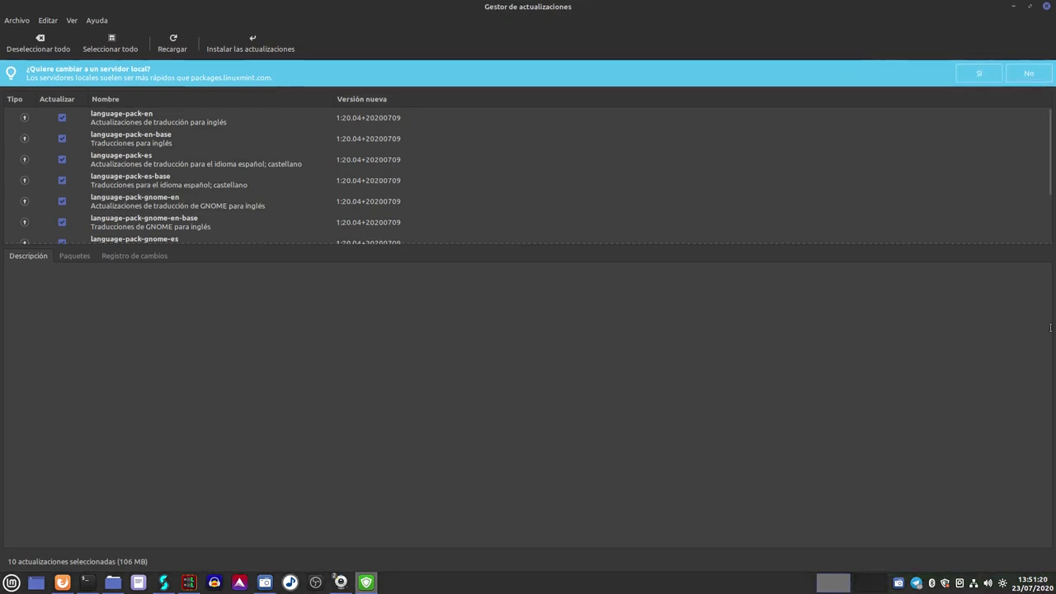
left_click(1046, 9)
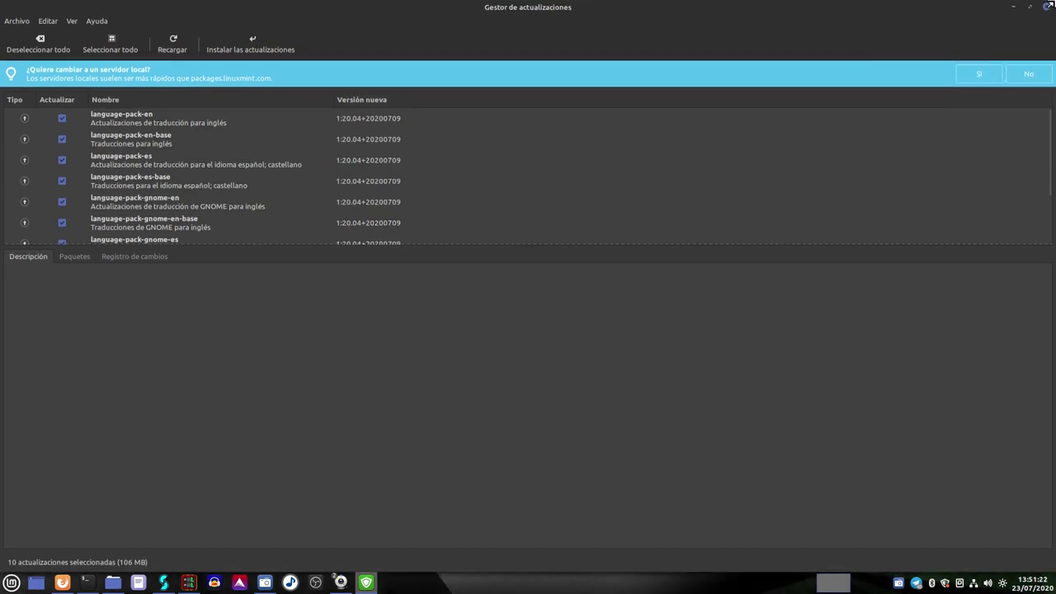
left_click(1030, 7)
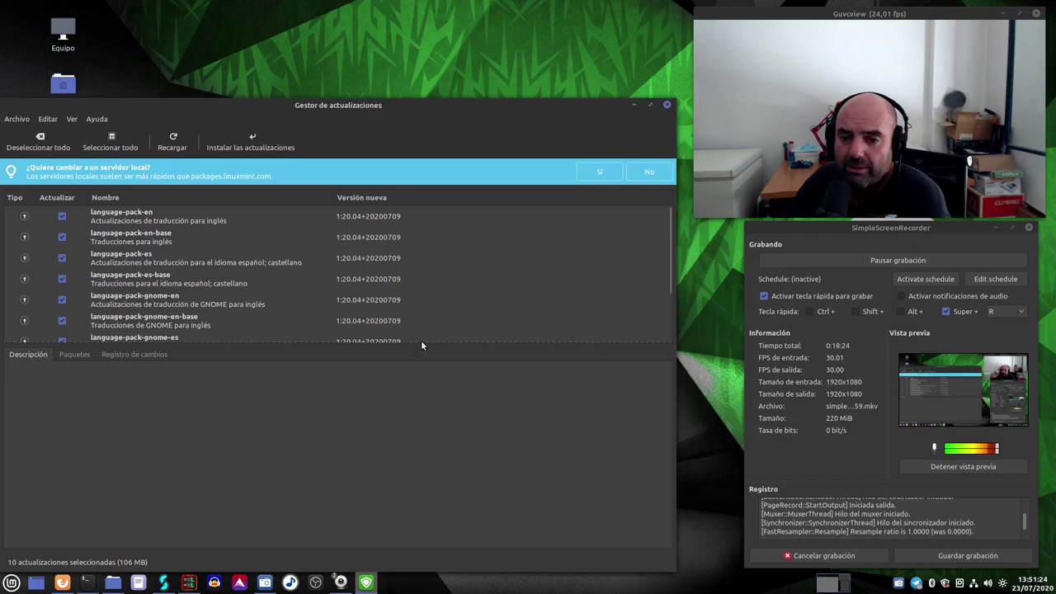
left_click_drag(421, 346, 432, 478)
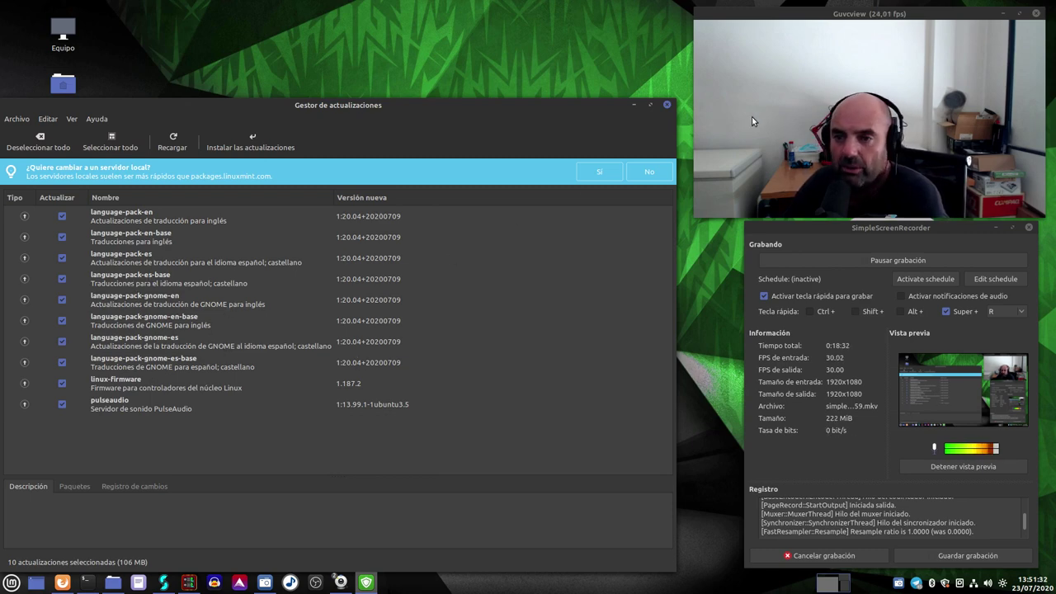
left_click(667, 105)
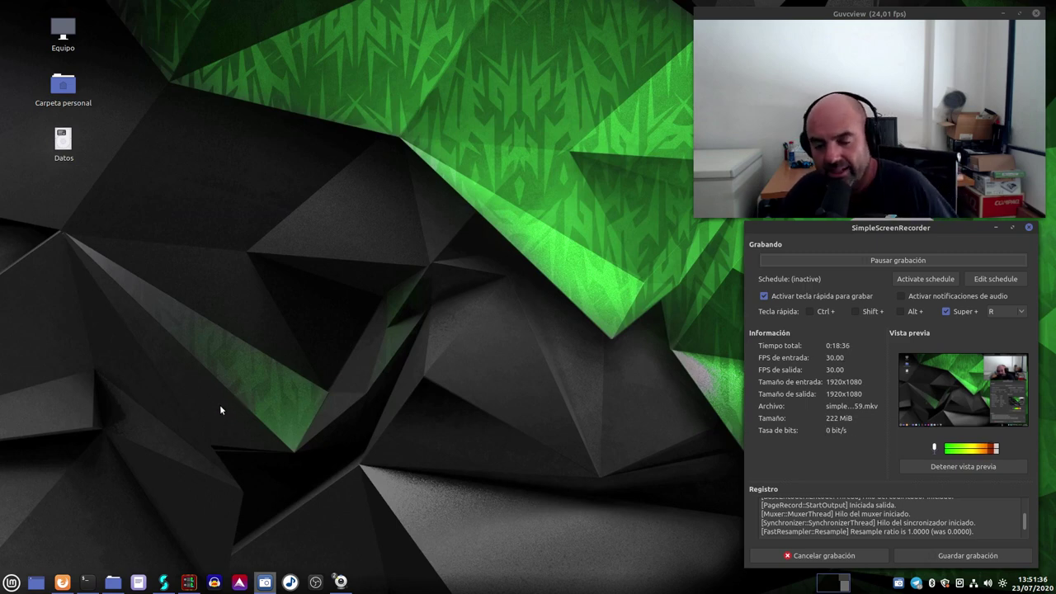
Step: Bring up Studio Controls to view its Extra Devices audio settings and reposition its window on the desktop
left_click(163, 583)
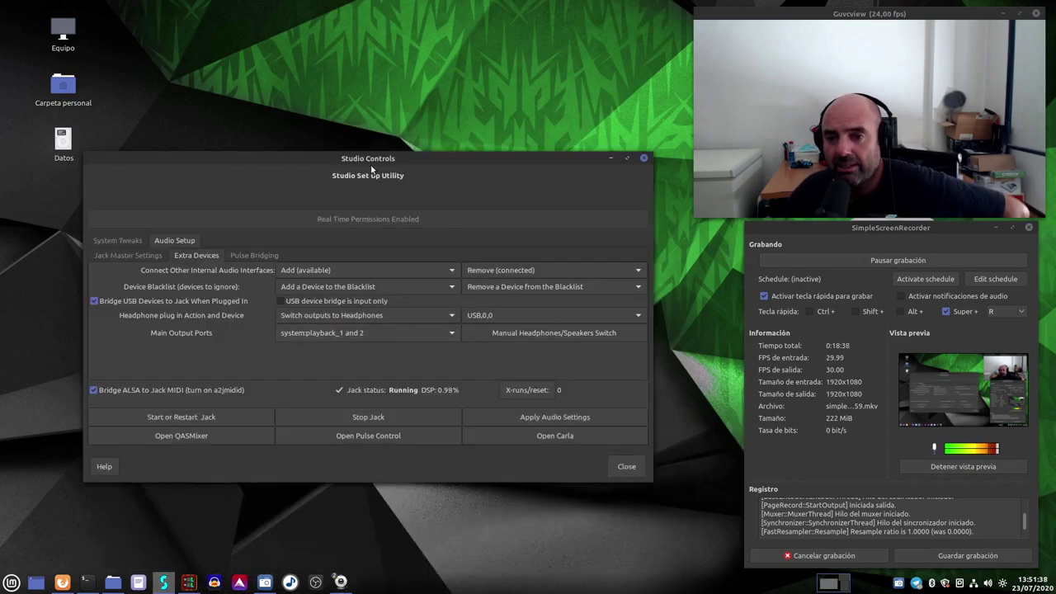
left_click_drag(371, 169, 327, 48)
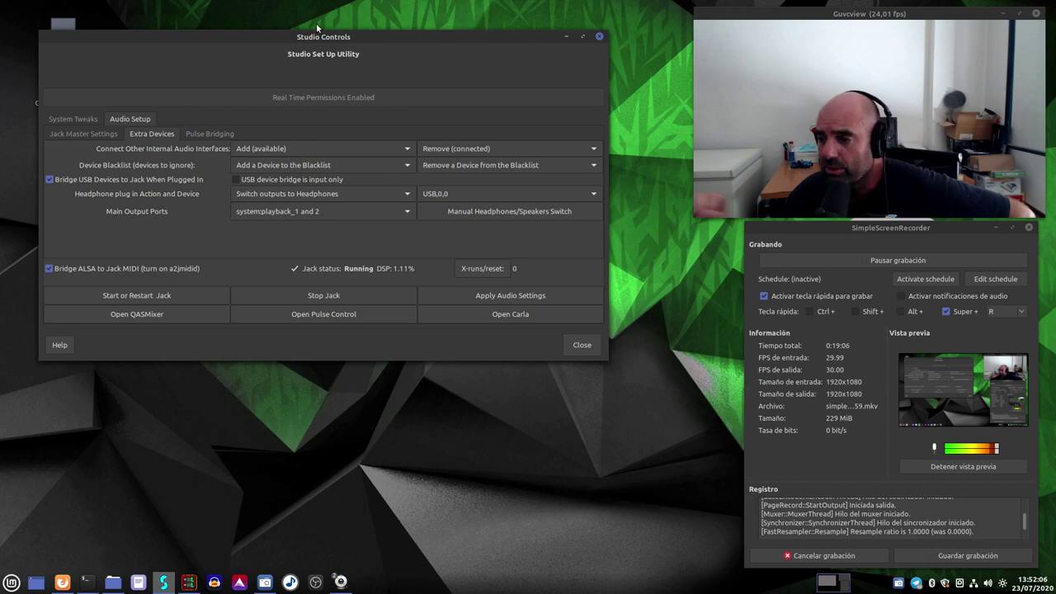
left_click_drag(321, 39, 355, 190)
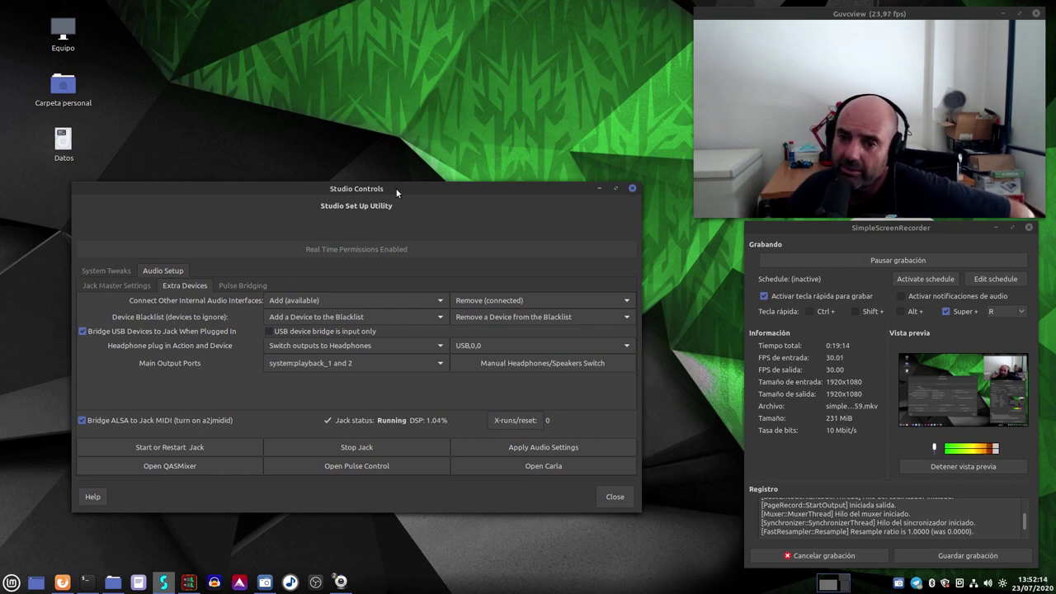
left_click_drag(396, 193, 392, 189)
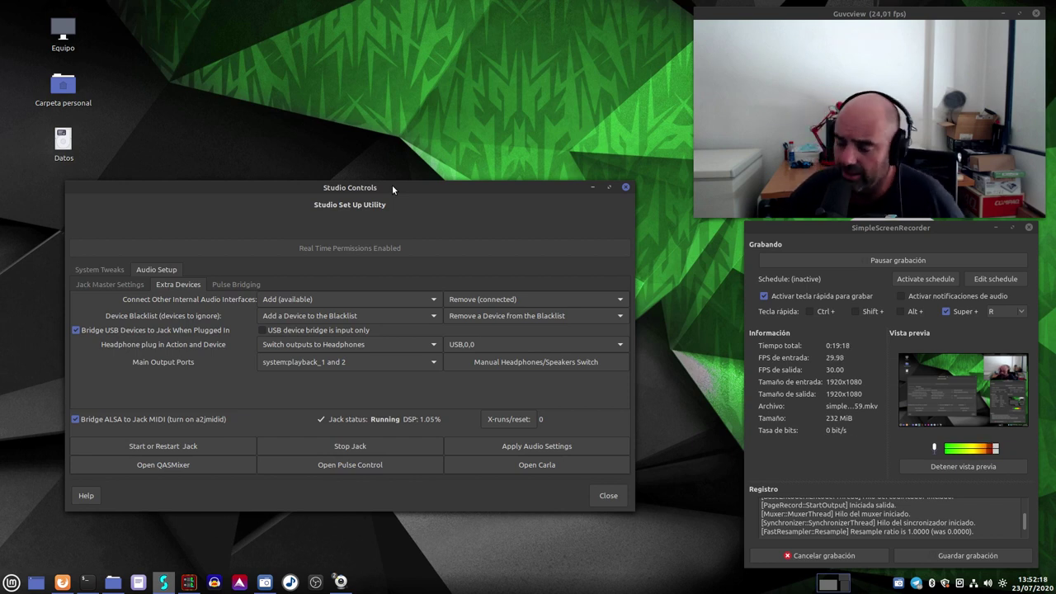
left_click_drag(363, 190, 359, 217)
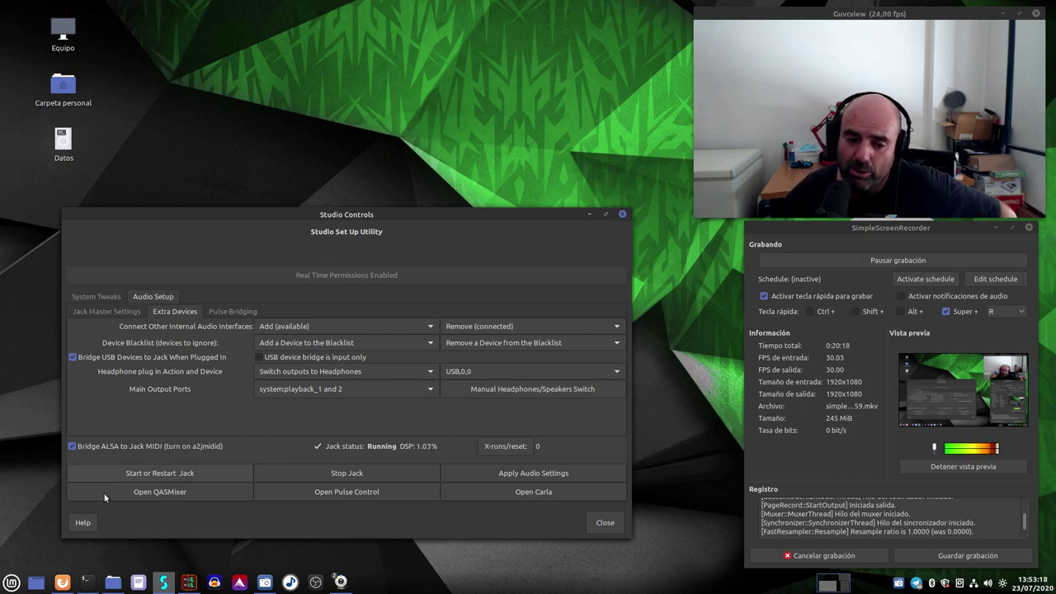
Step: Switch to Firefox, open the YouTube channel linked in the Salmorejo Geek post's header, and show its Vídeos list
left_click(62, 582)
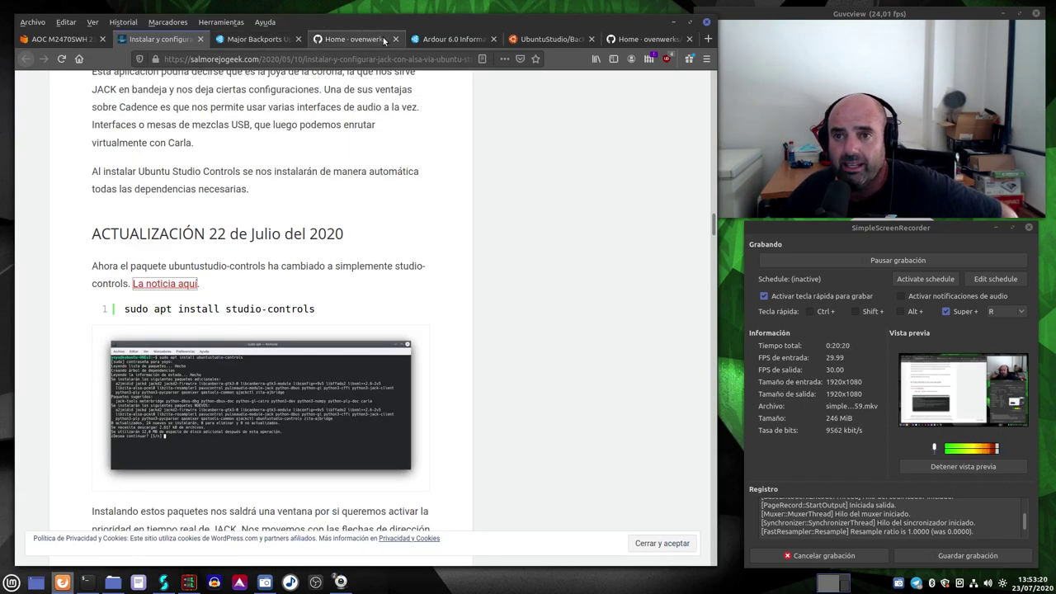
scroll(312, 372, "up", 10)
scroll(312, 372, "up", 15)
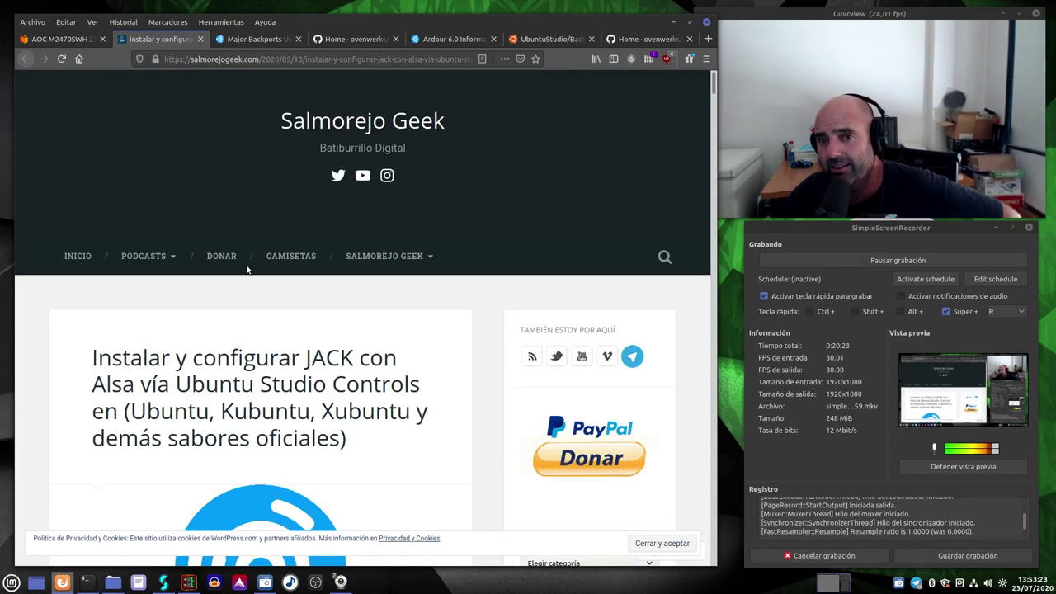
left_click(362, 175)
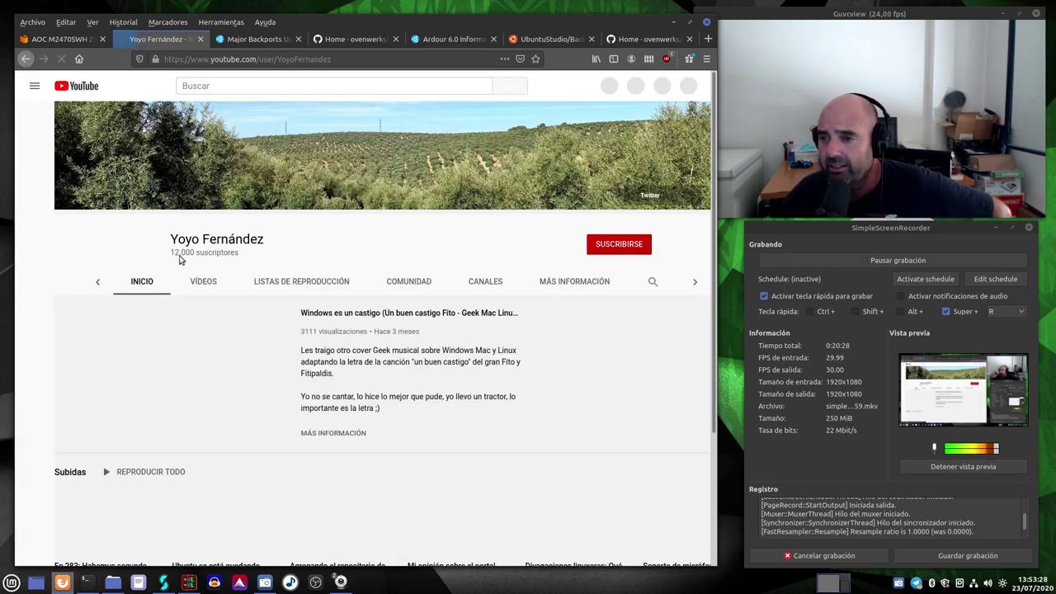
scroll(215, 254, "down", 3)
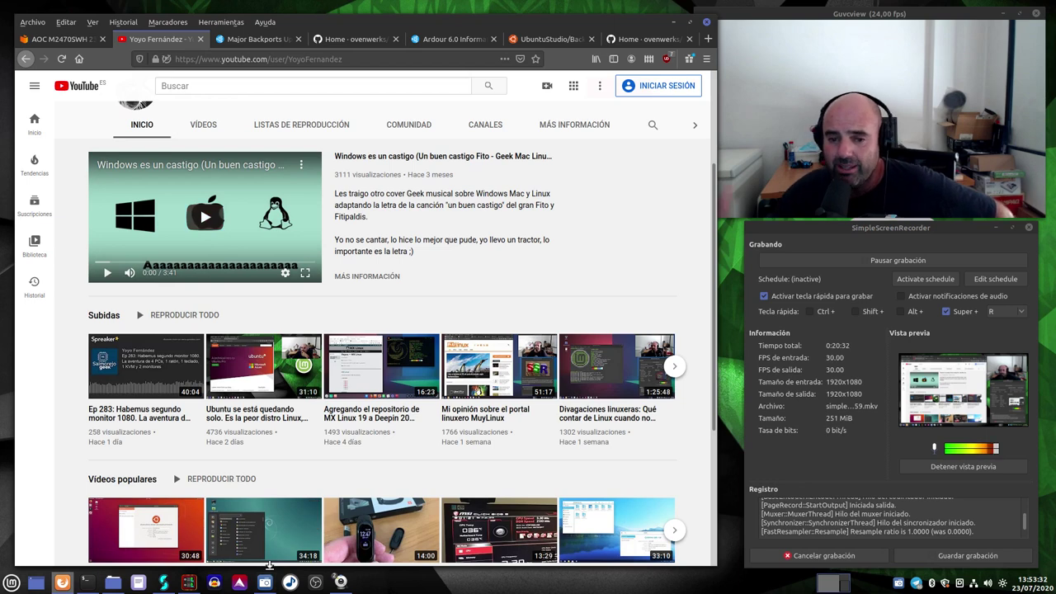
left_click(203, 125)
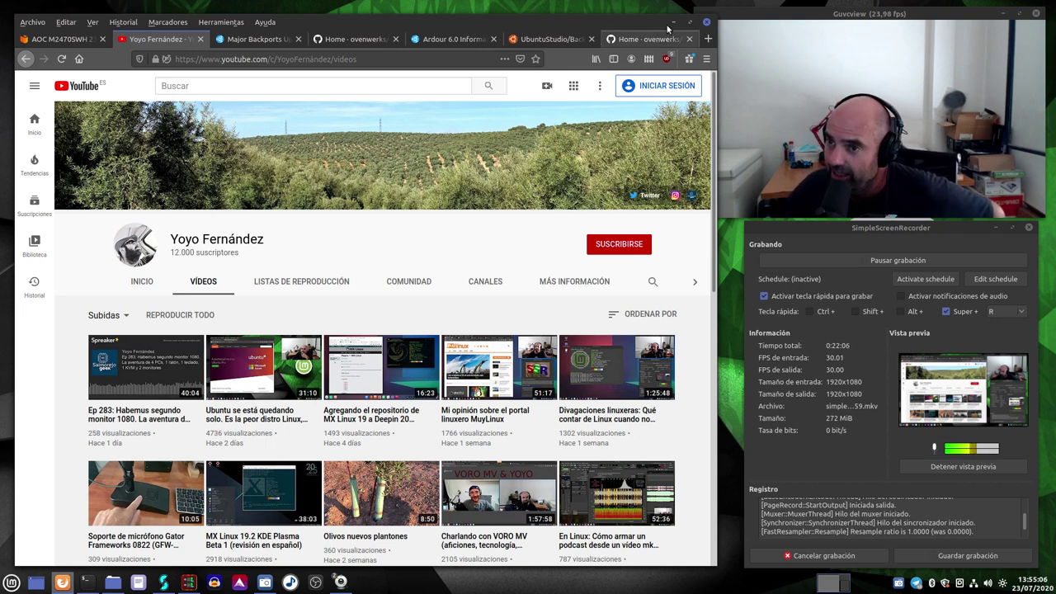
Step: Minimize Firefox to reveal Studio Controls and bring the SimpleScreenRecorder window into focus
key("alt+F9")
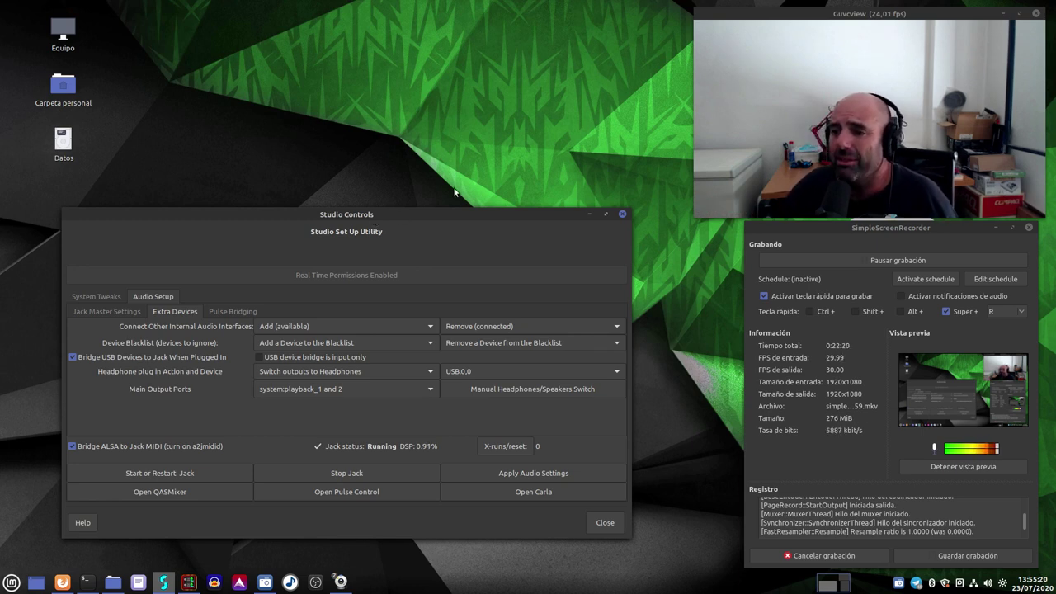
left_click(865, 229)
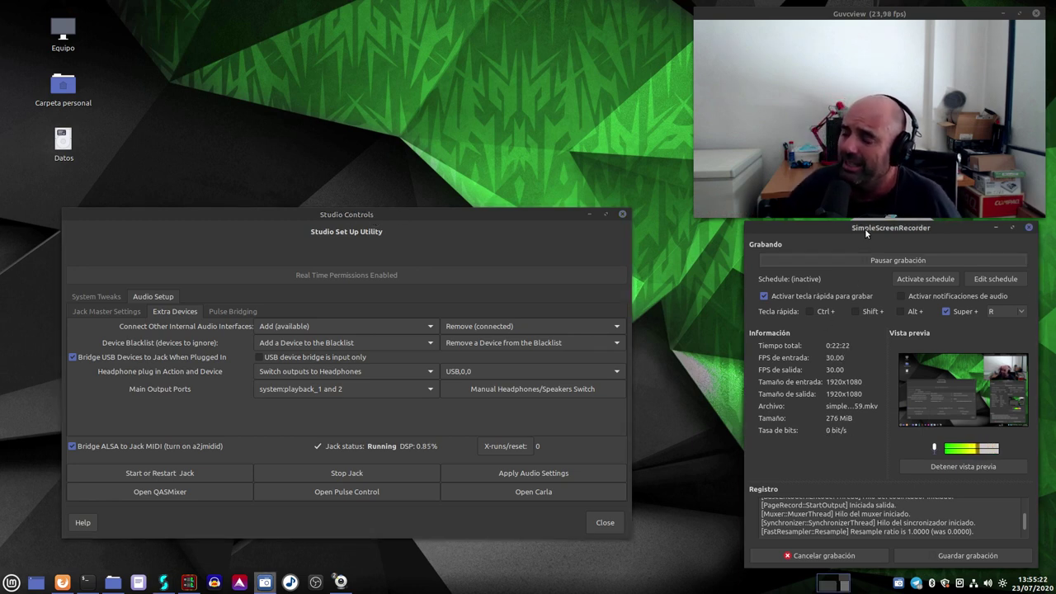